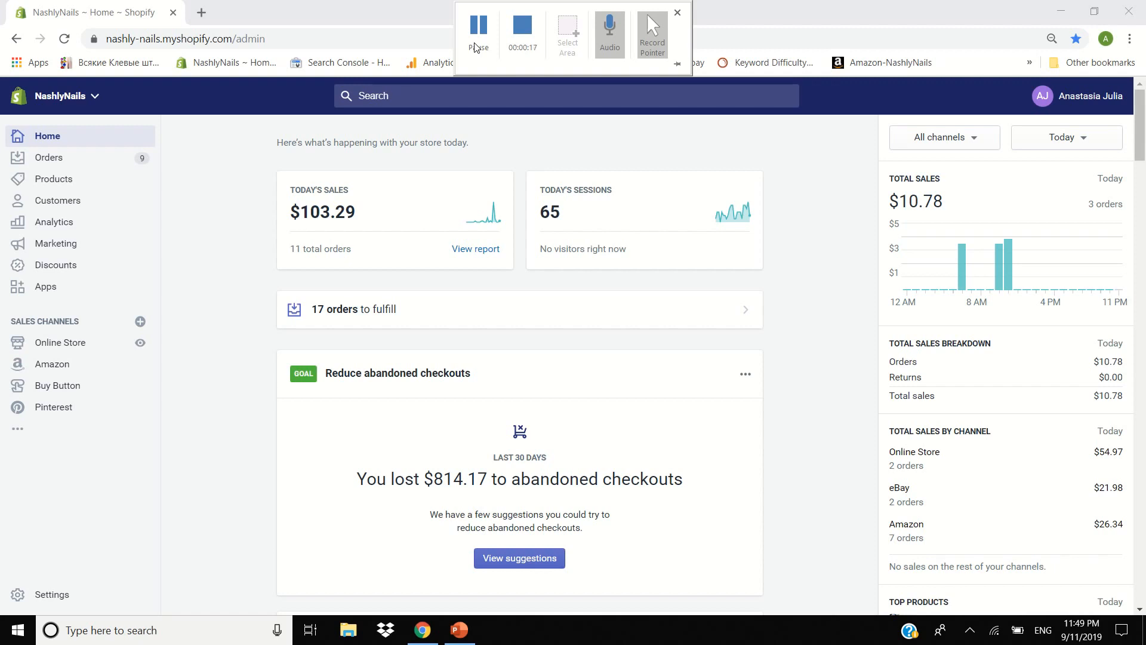
Browse the store's product list, then open the inventory page and look through its items.
left_click(51, 179)
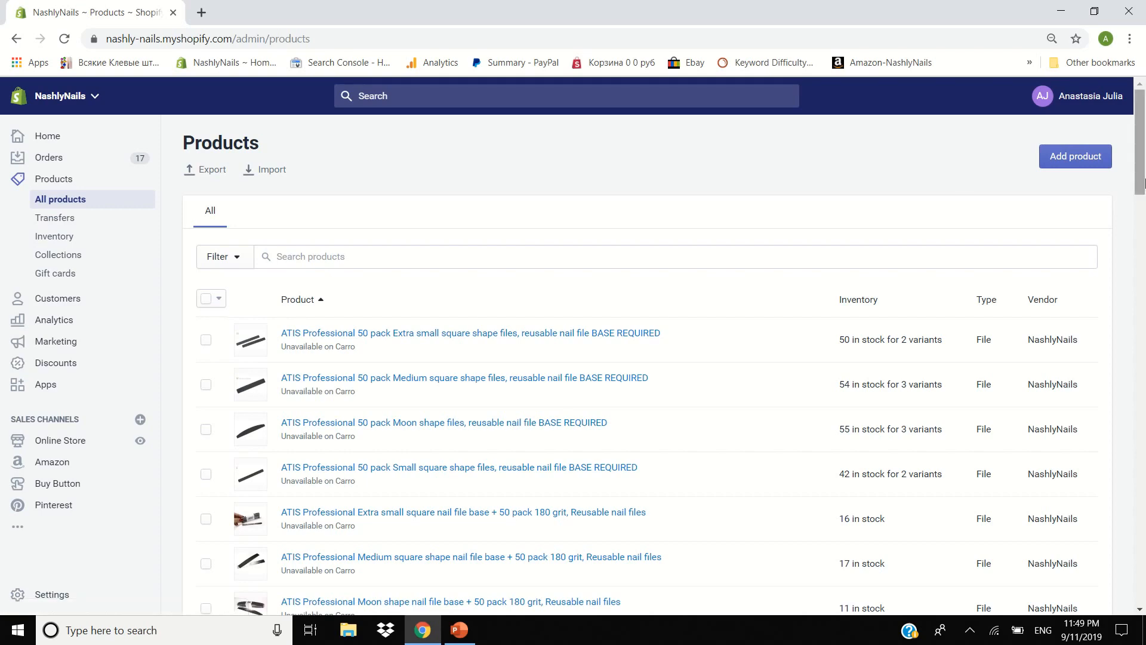
left_click_drag(1144, 172, 1144, 257)
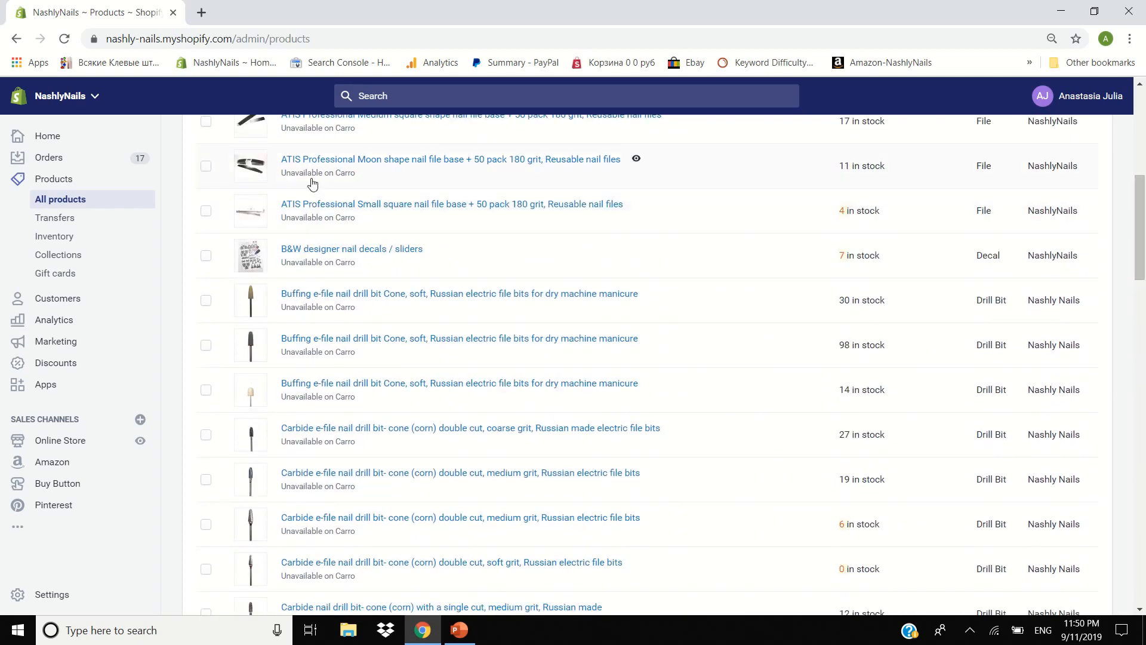
left_click(102, 239)
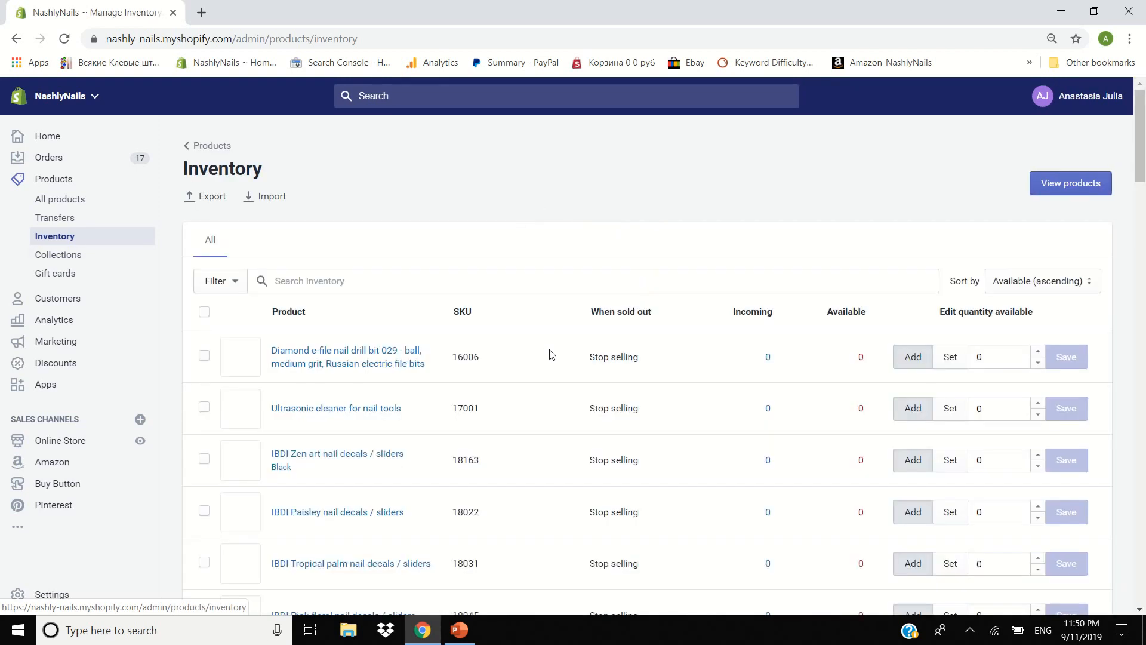
mouse_move(1144, 150)
left_mouse_down()
mouse_move(1145, 534)
mouse_move(1144, 171)
left_mouse_up()
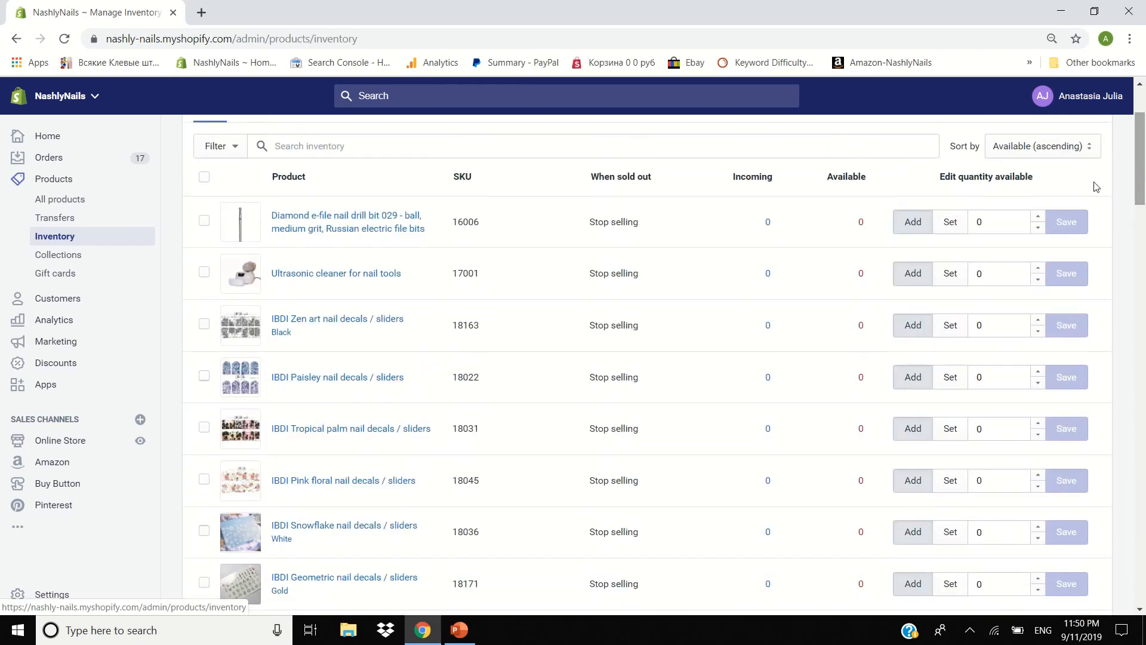
Search the inventory for "nail drill bits".
left_click(305, 146)
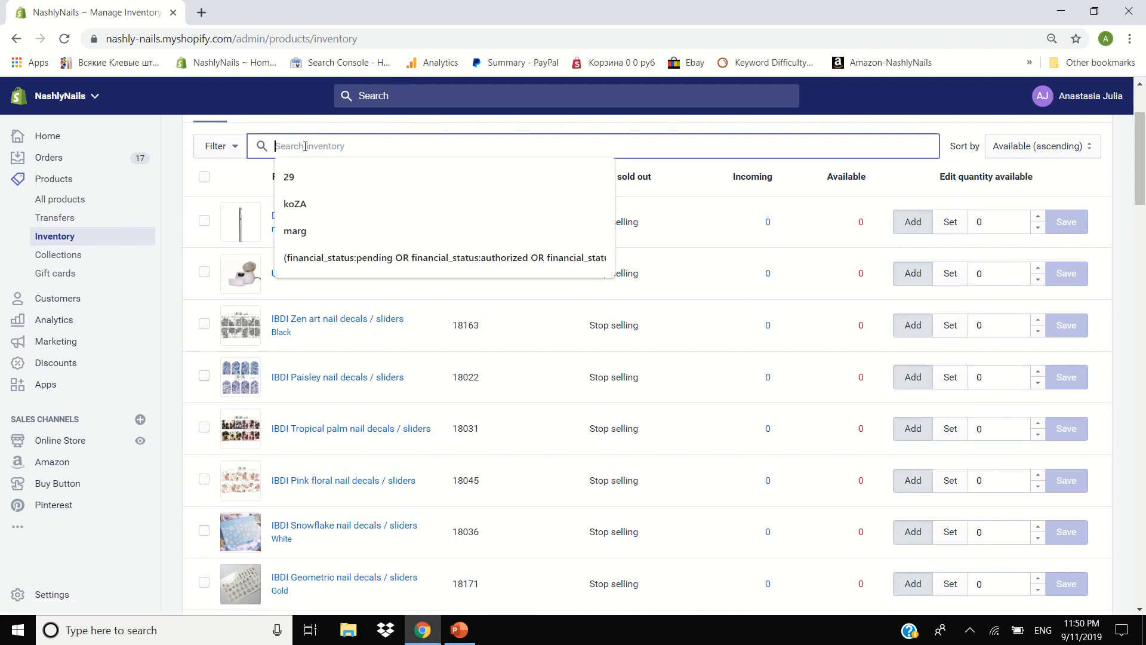
type("nail drill b")
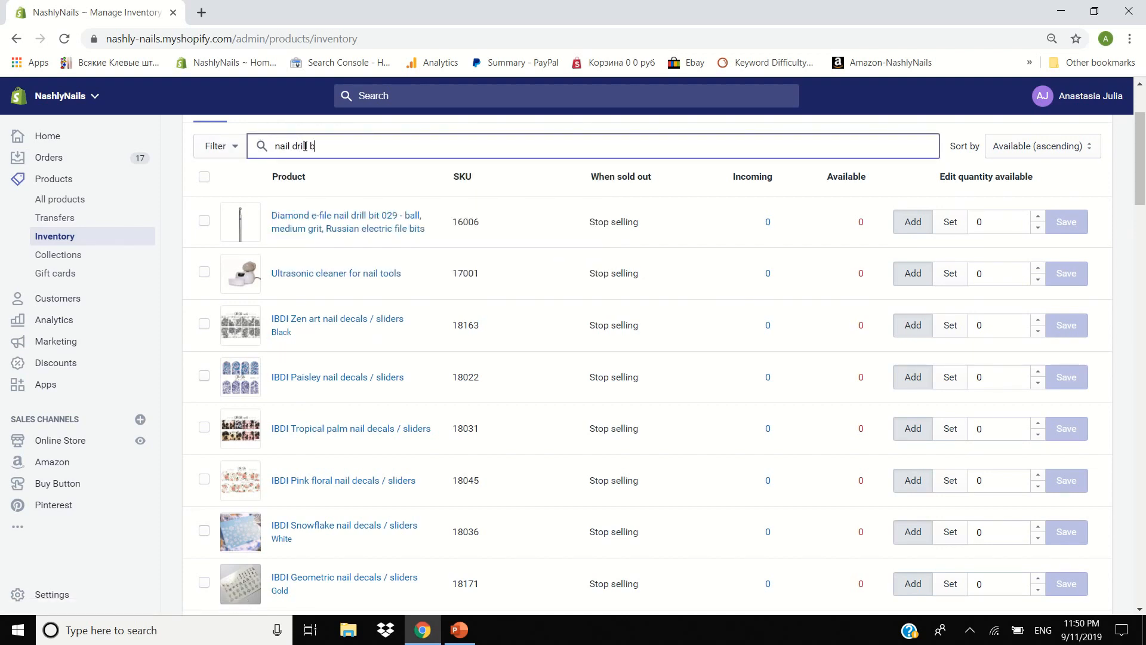
type("its")
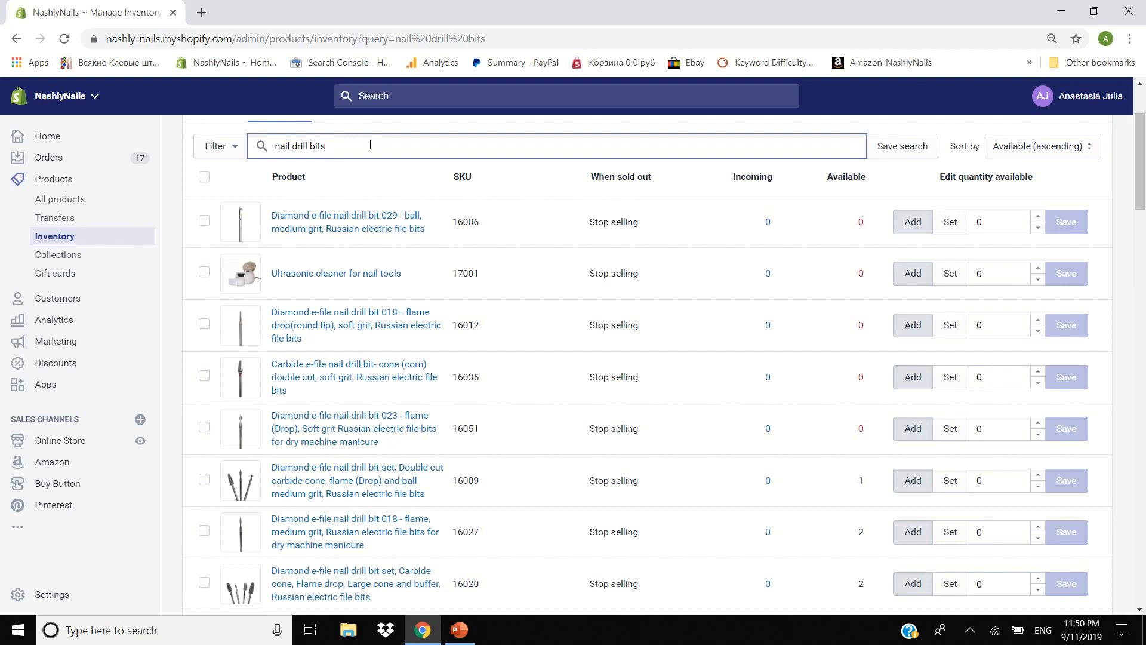
Search the inventory by SKU for 18007, then for 18008.
left_click_drag(369, 143, 233, 147)
key("BackSpace")
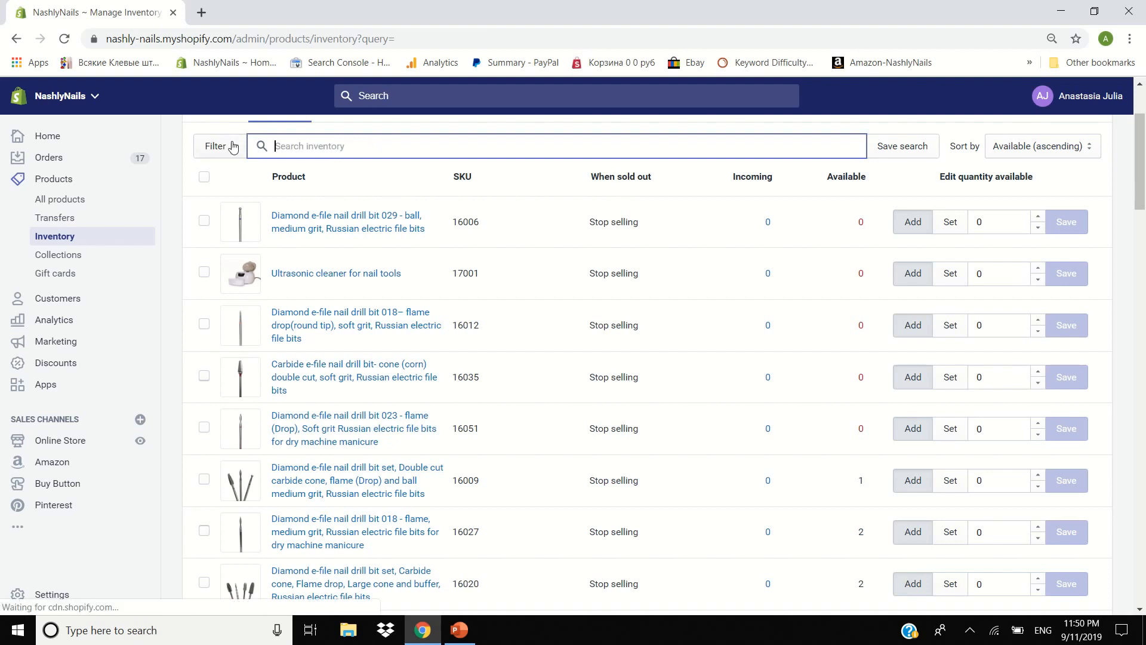
type("18007")
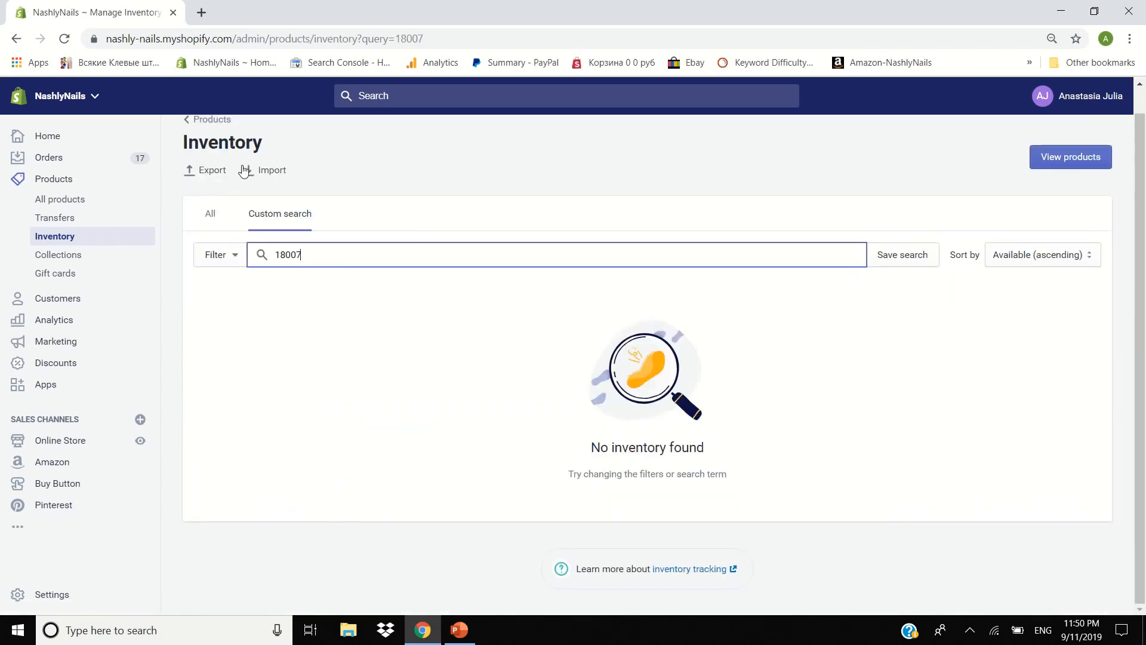
type("8")
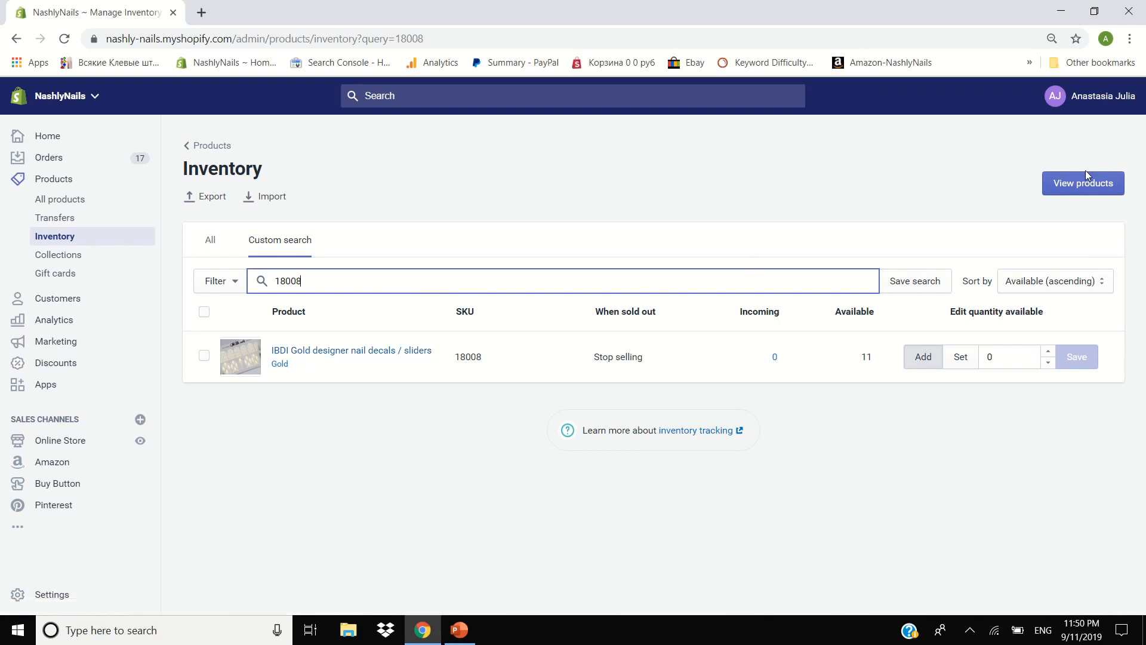
Return to all products and start a new product, placing the cursor in its description.
left_click(71, 202)
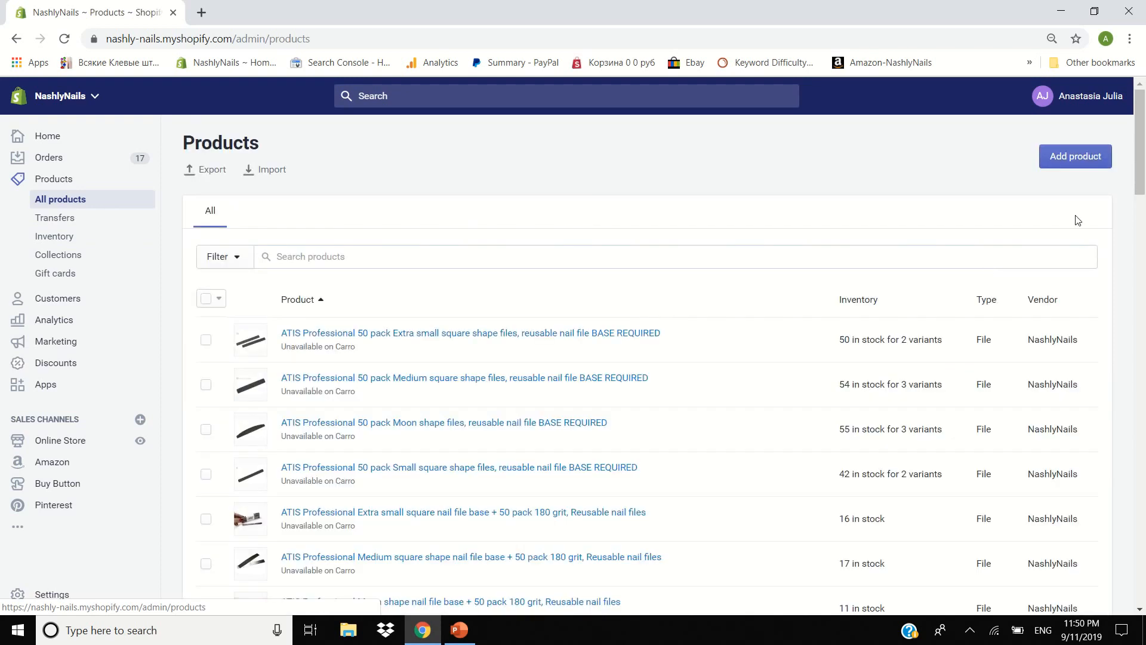
left_click(1086, 157)
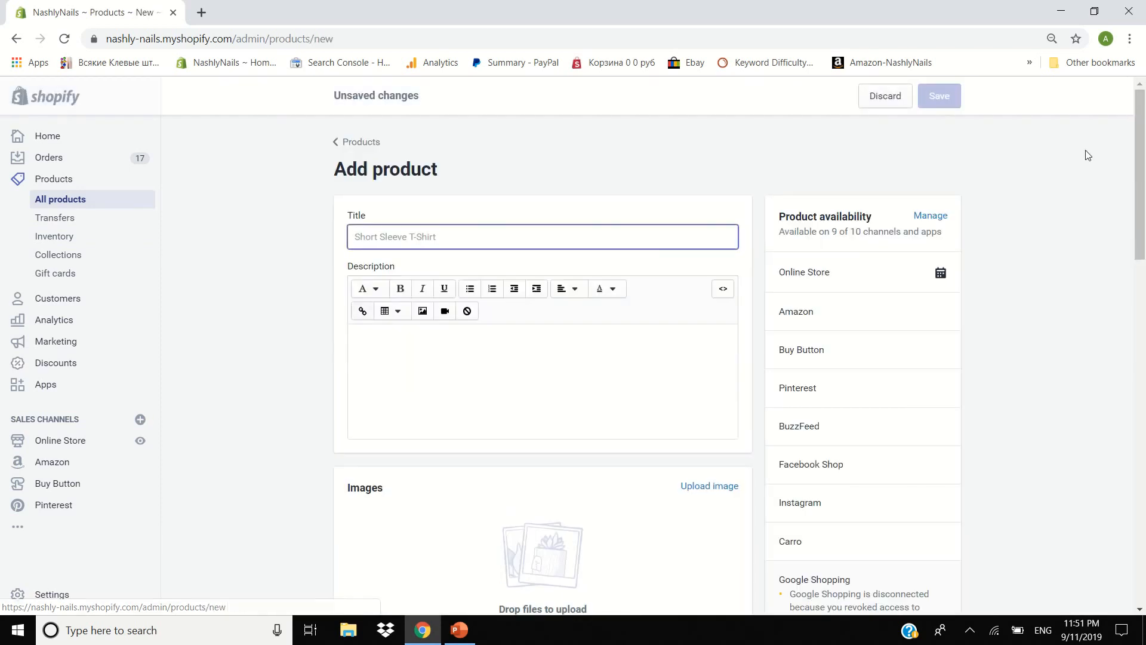
left_click_drag(1144, 154, 1145, 159)
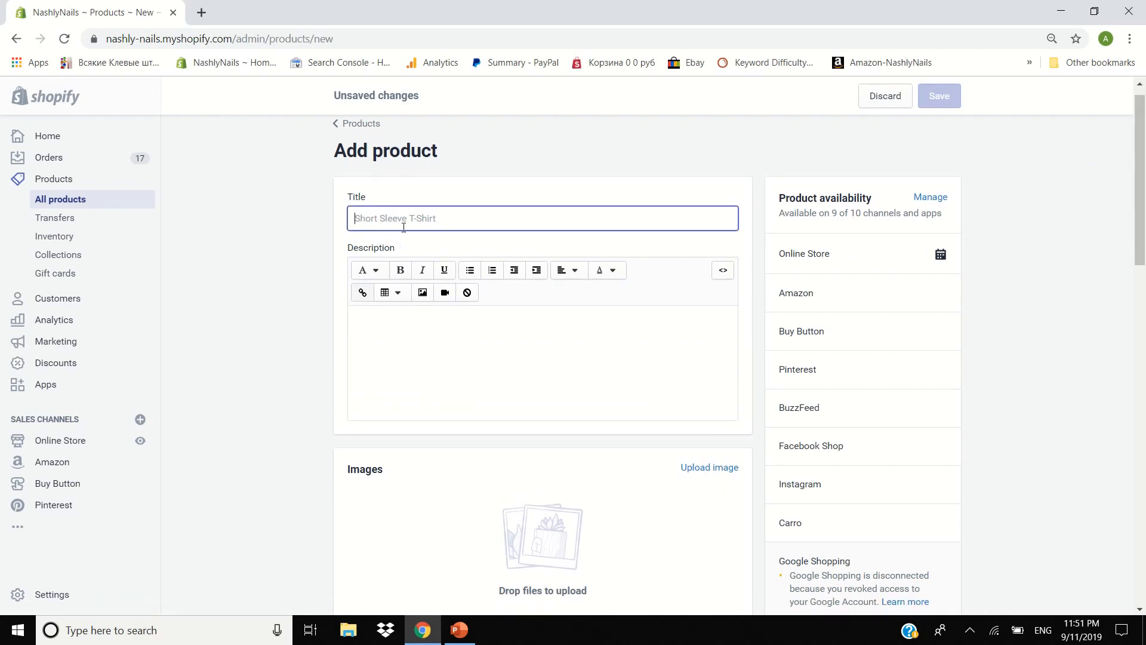
left_click(409, 316)
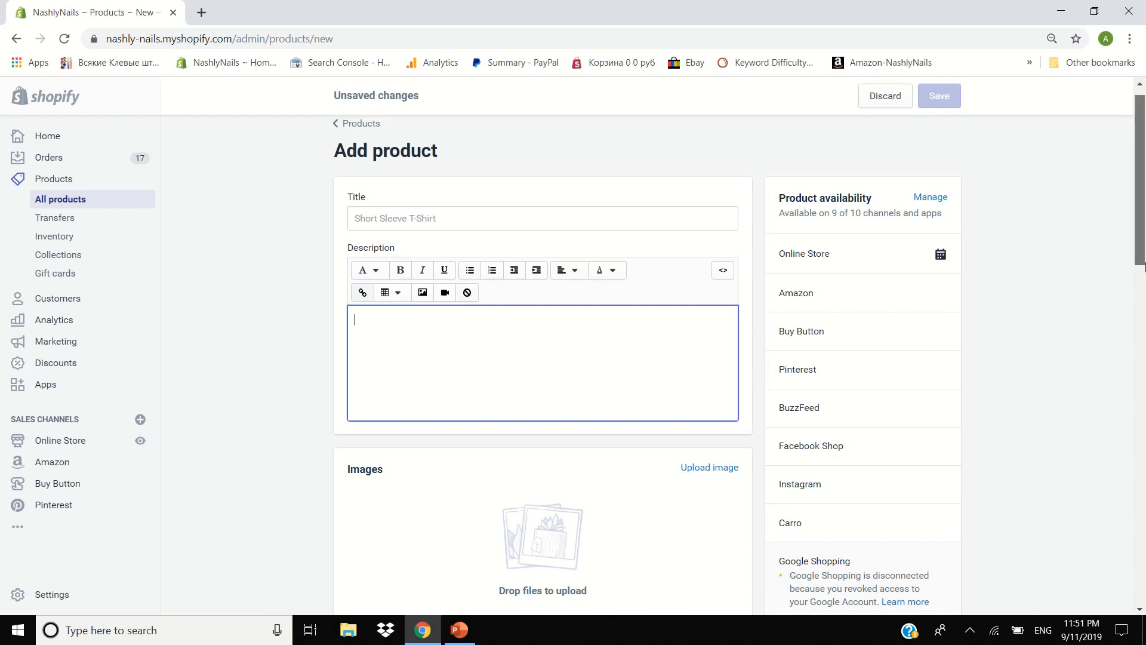
Try a letters-only SKU and the numeric SKU 18555 for the new product, clearing each entry.
left_click_drag(1144, 267, 1144, 402)
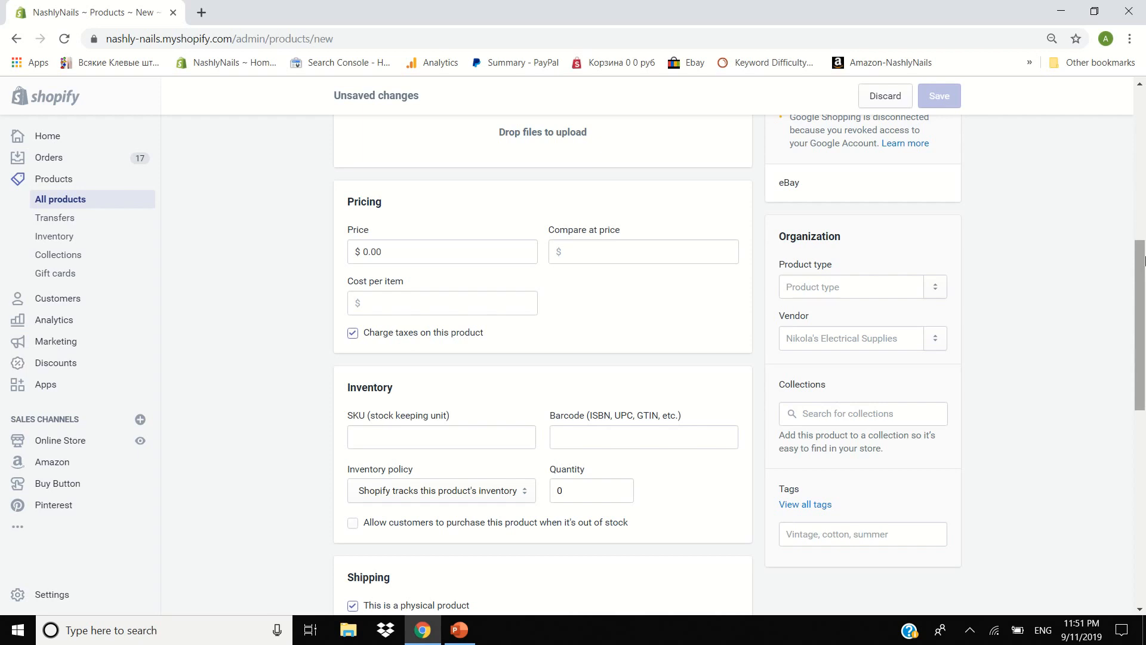
scroll(1143, 260, "down", 3)
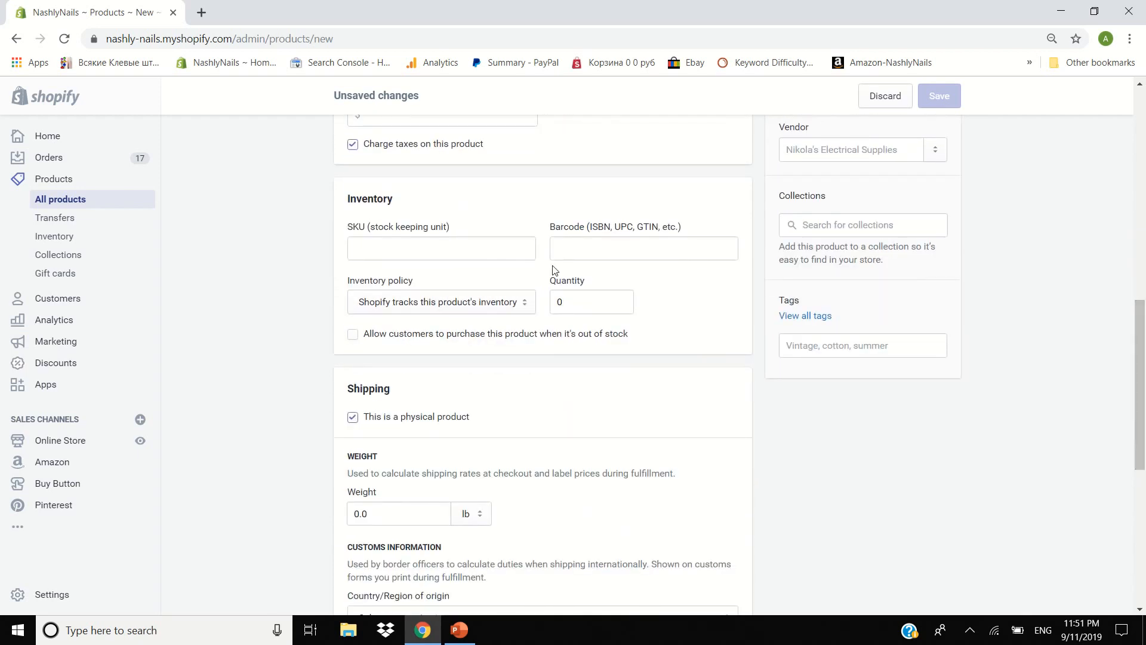
left_click(390, 246)
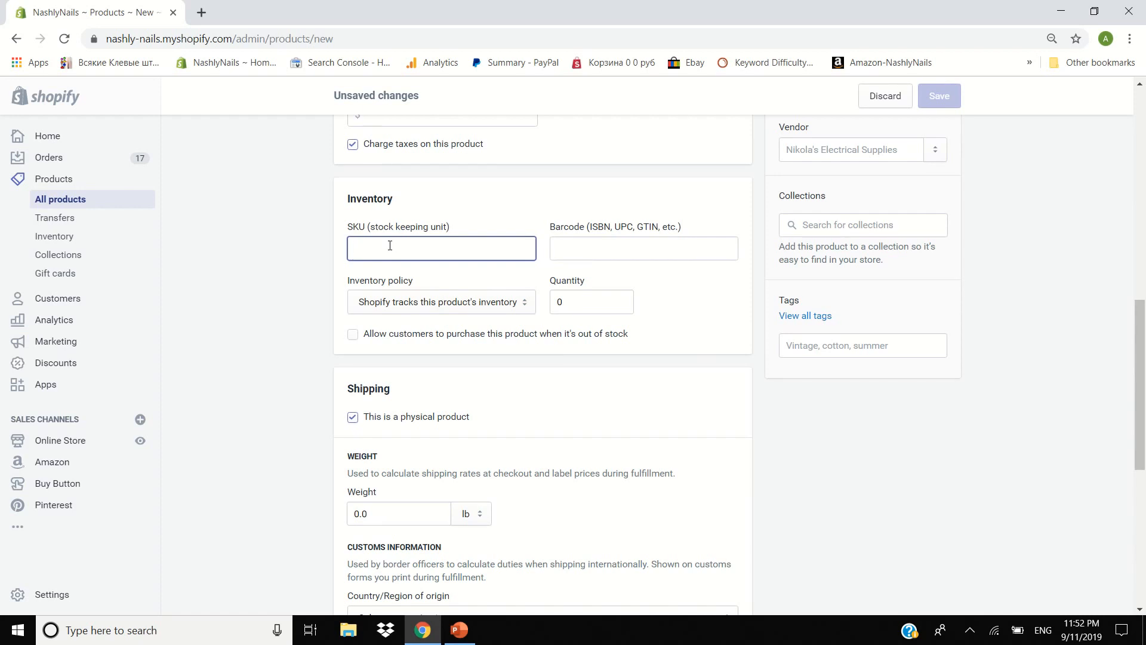
type("gghgff")
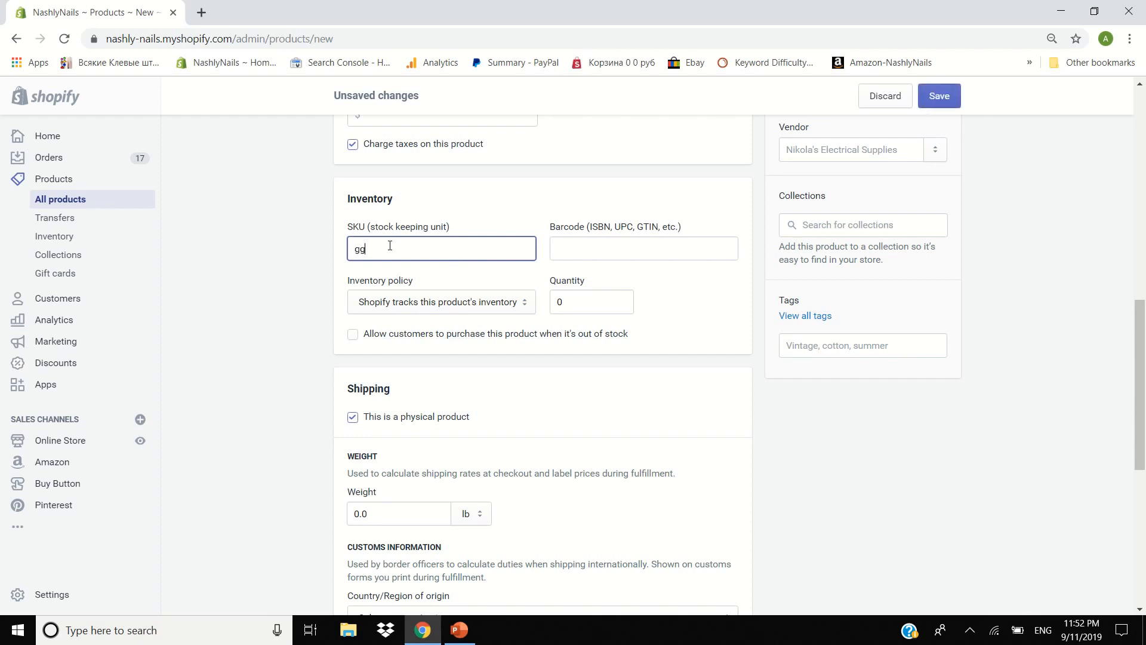
key("BackSpace")
key("BackSpace")
key("BackSpace")
key("BackSpace")
key("BackSpace")
key("BackSpace")
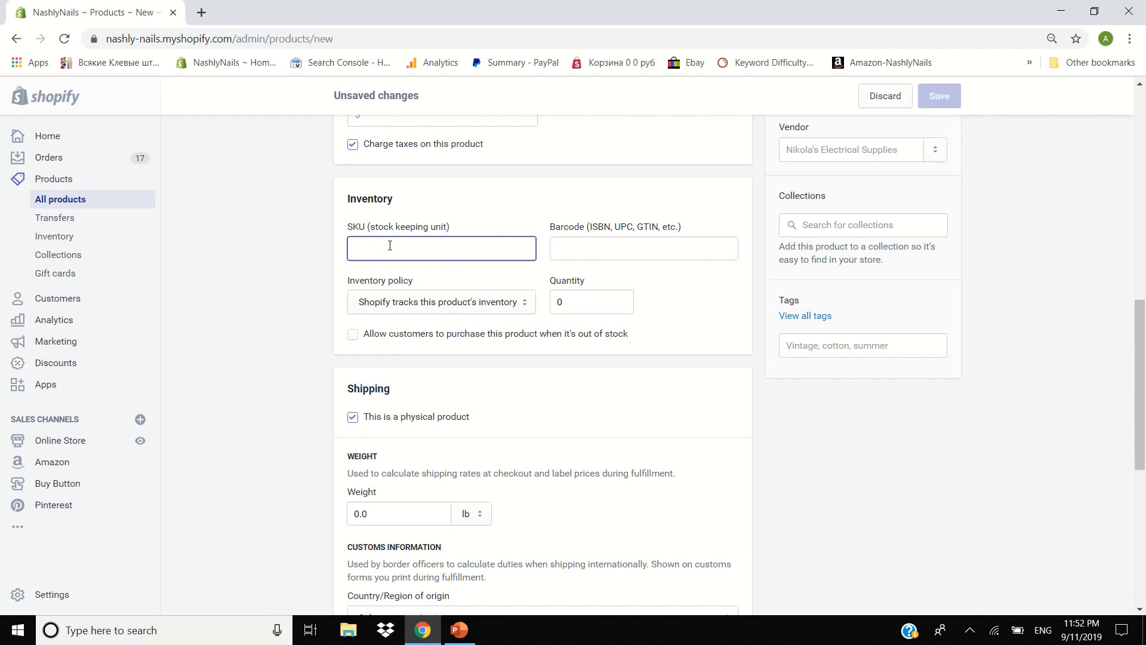
type("18555")
key("BackSpace")
key("BackSpace")
key("BackSpace")
key("BackSpace")
key("BackSpace")
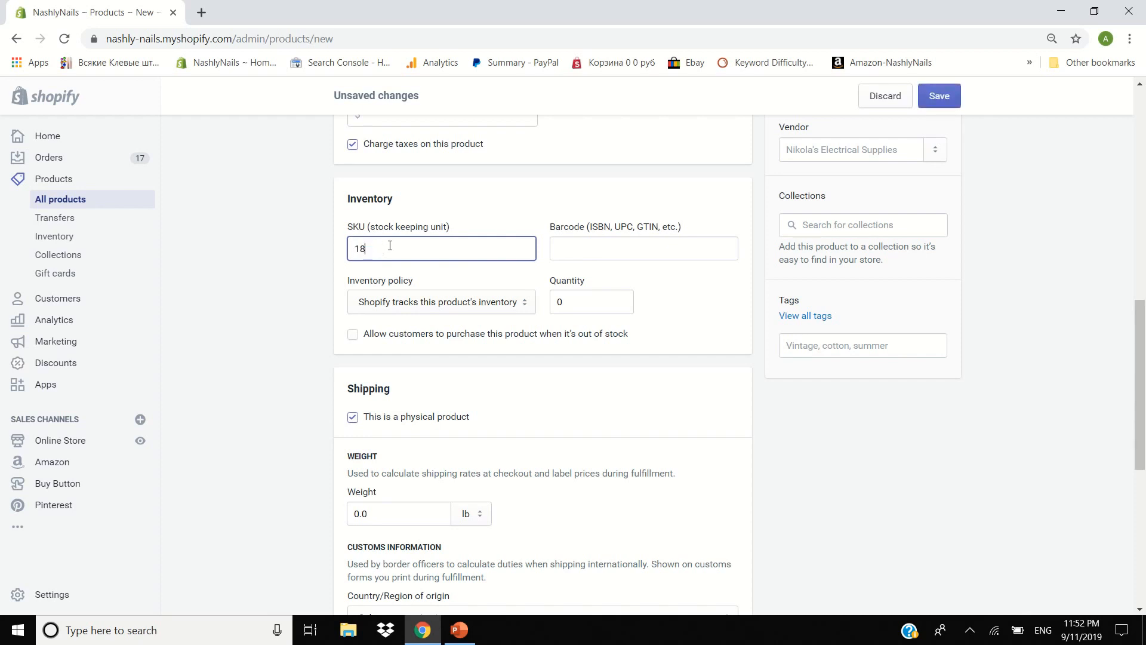
Keep the inventory policy as "Shopify tracks this product's inventory" and select the quantity value for editing.
left_click(586, 242)
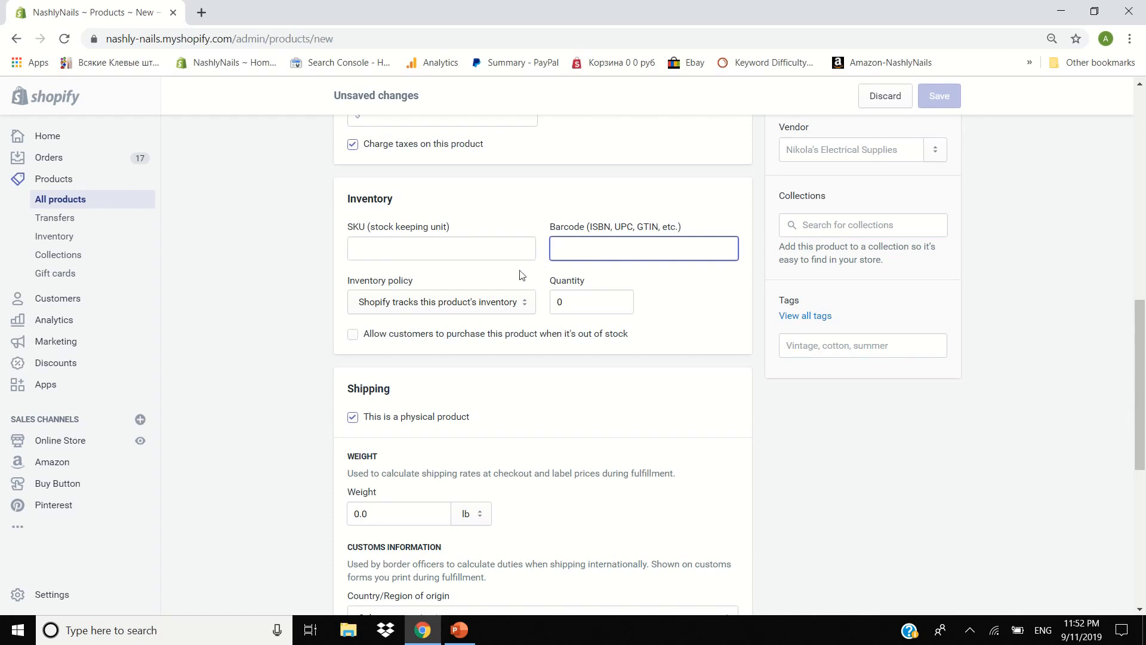
left_click(457, 306)
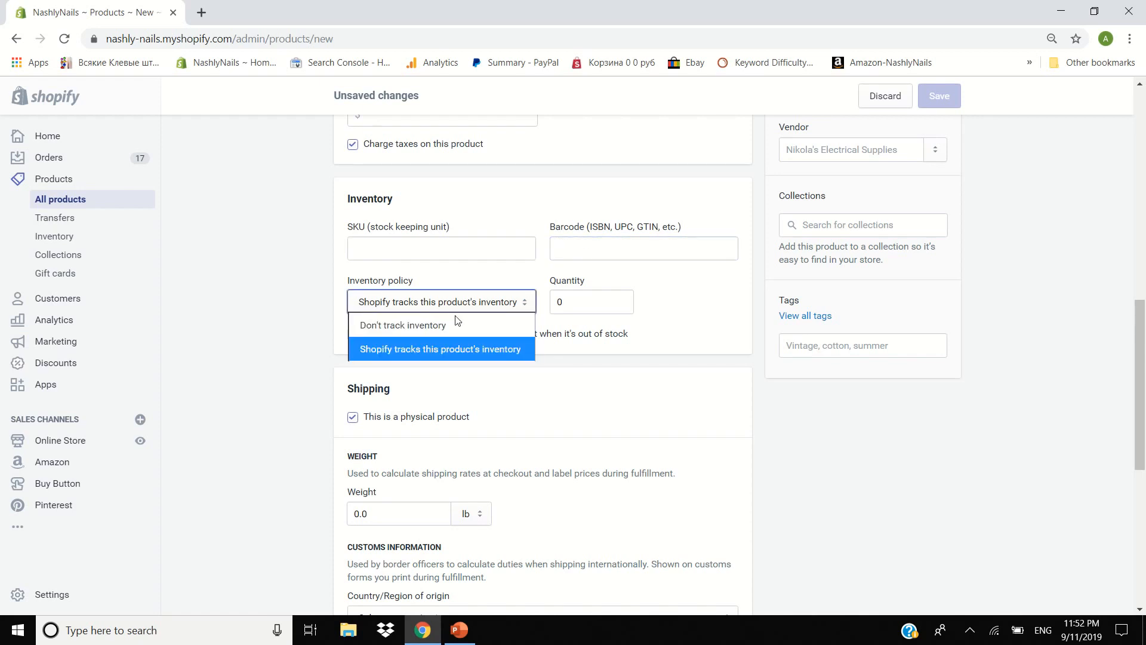
left_click(452, 354)
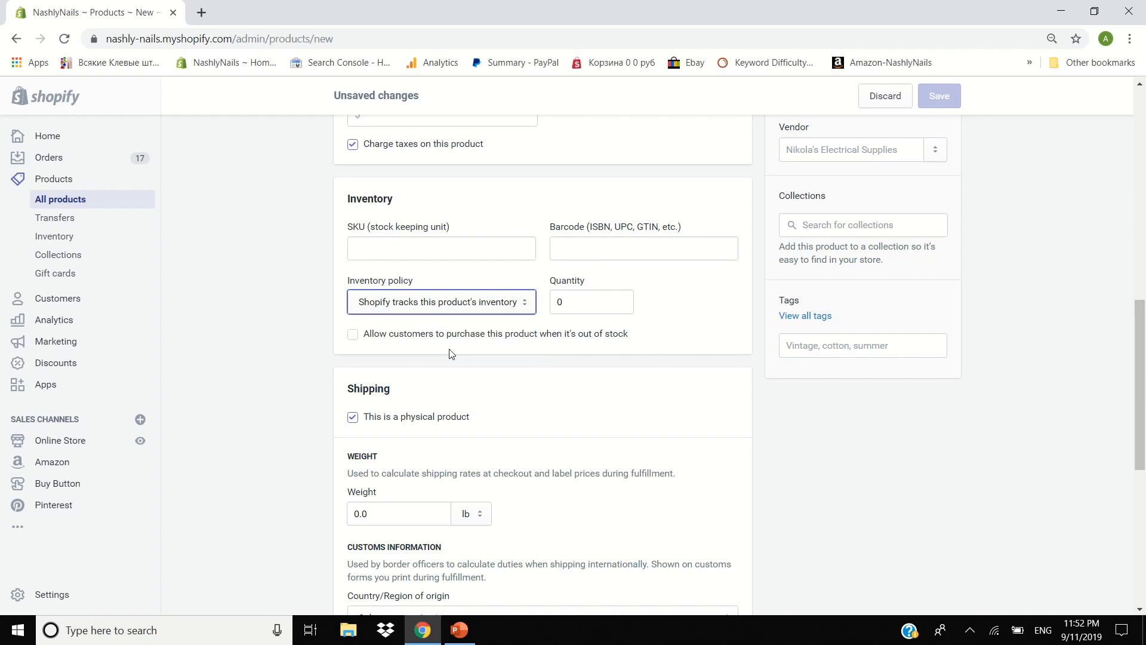
left_click_drag(571, 302, 534, 307)
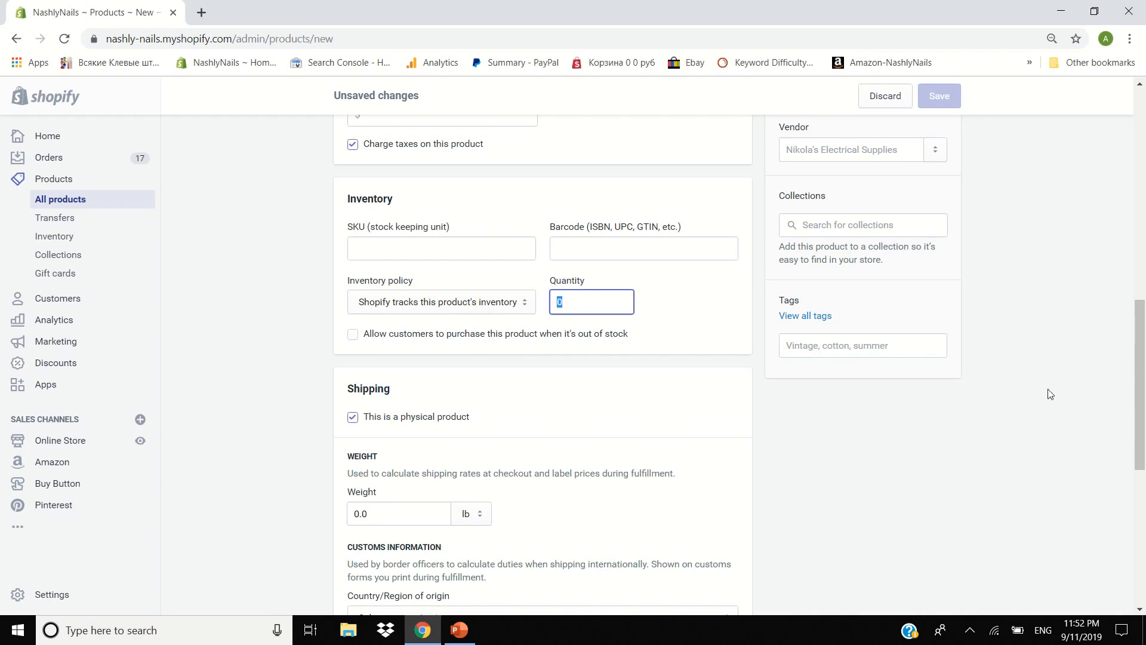
Review the new product's shipping section and check the available fulfillment service choices.
left_click_drag(1141, 394, 1144, 457)
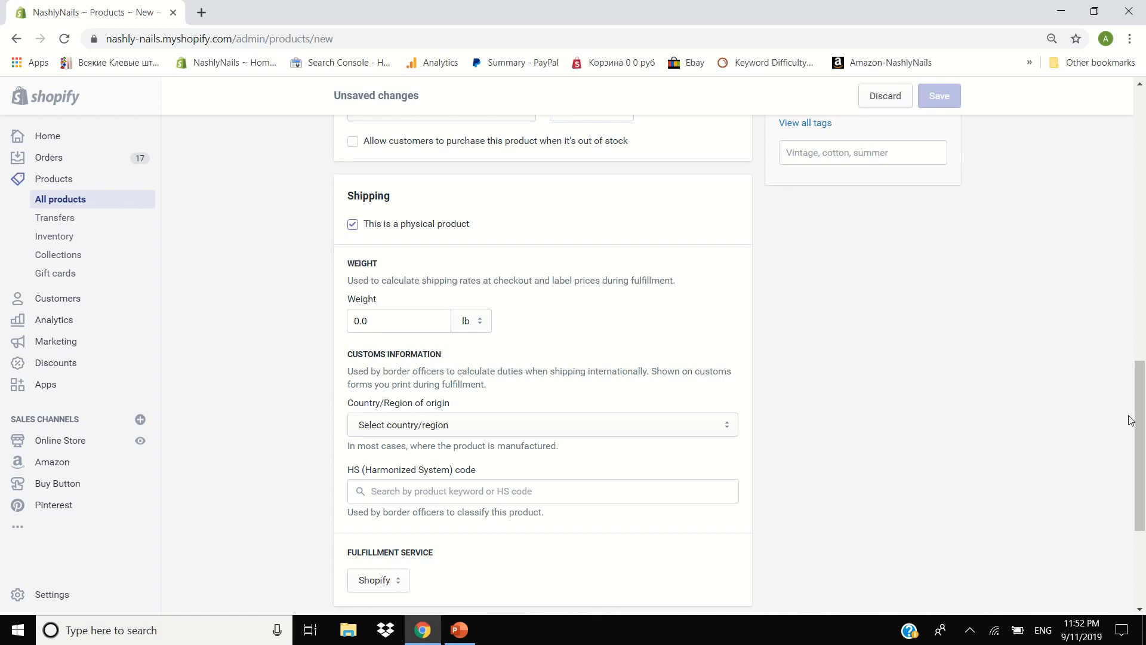
left_click_drag(1140, 421, 1141, 495)
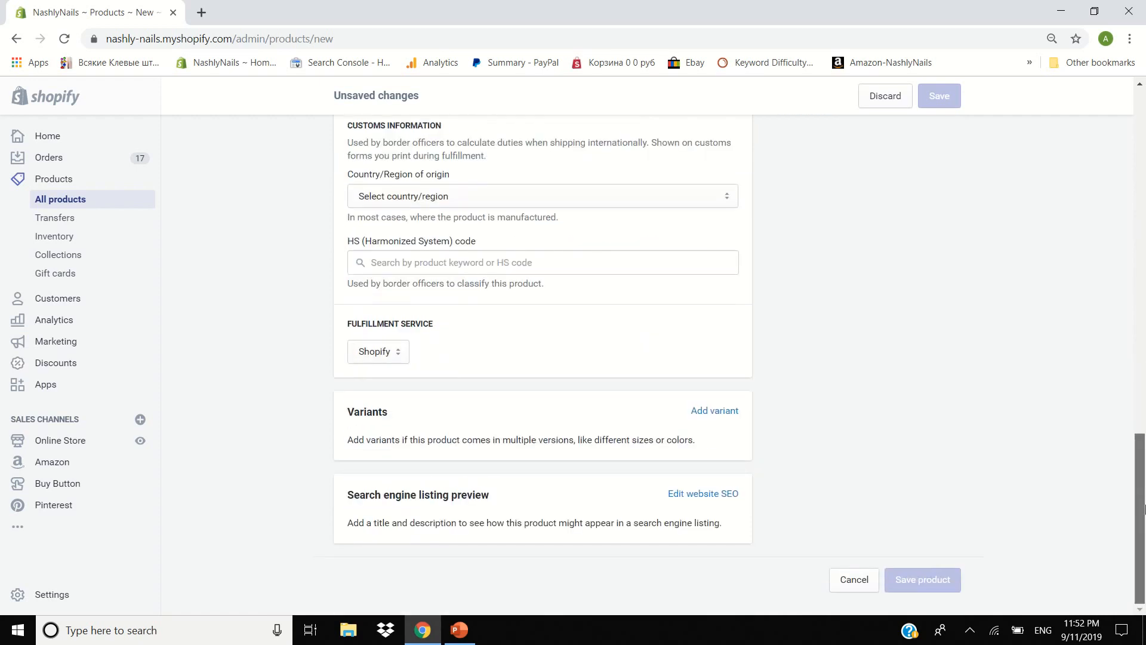
left_click(379, 355)
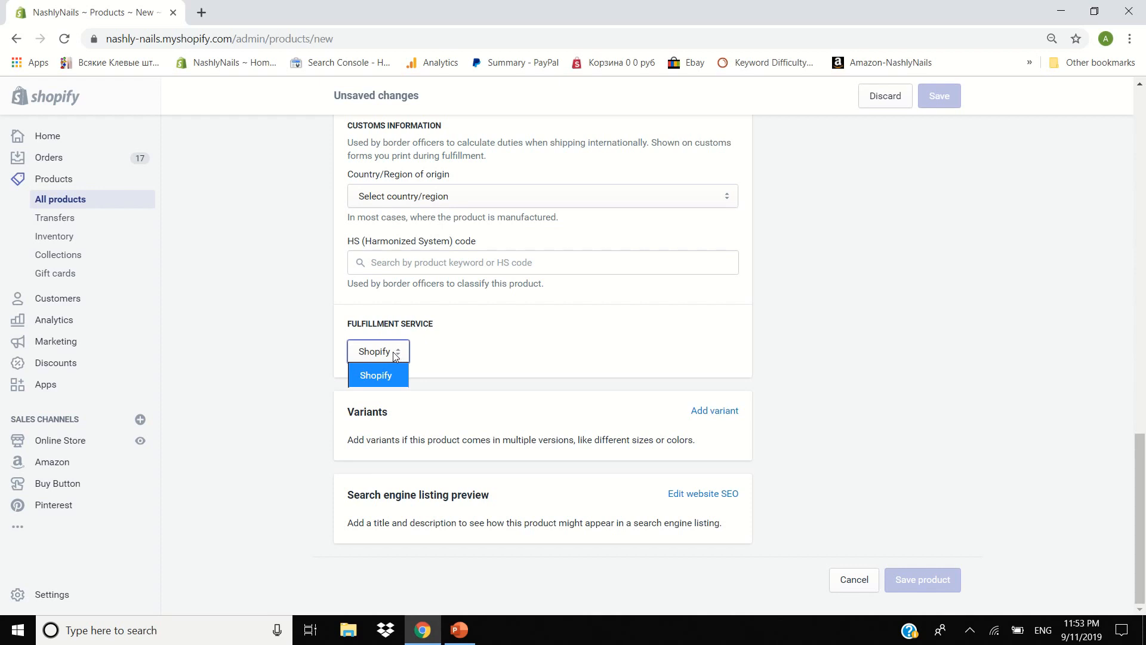
left_click(394, 356)
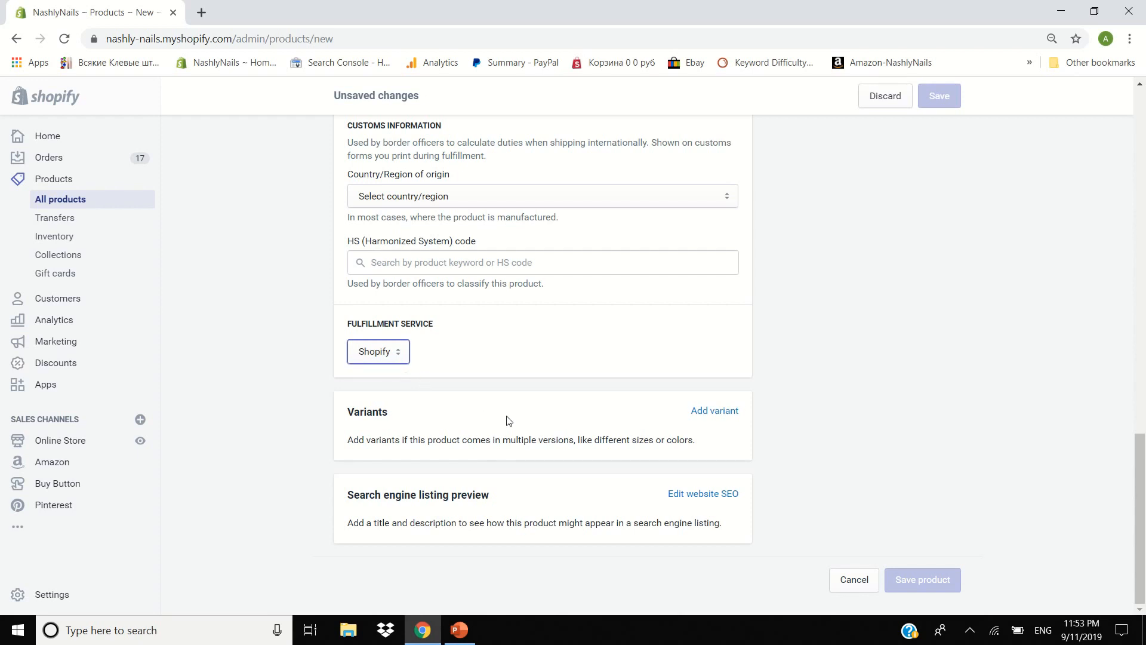
Add variants to the new product with the options Size and Color, and select the Size option name for editing.
left_click_drag(1145, 490, 1145, 489)
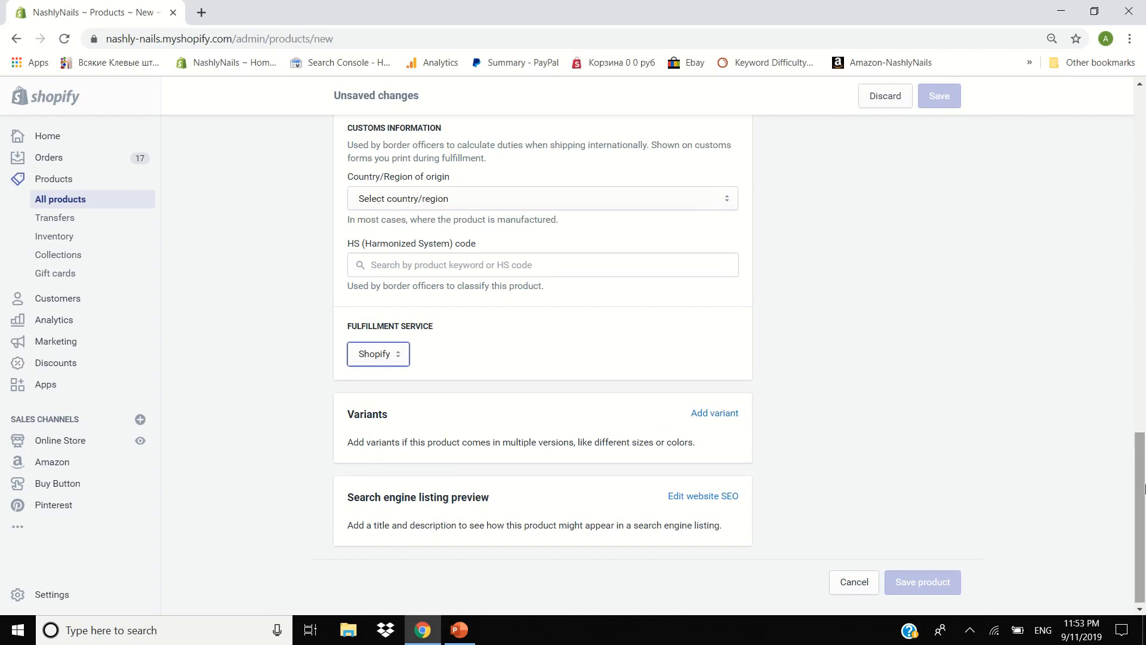
left_click_drag(1145, 490, 1145, 89)
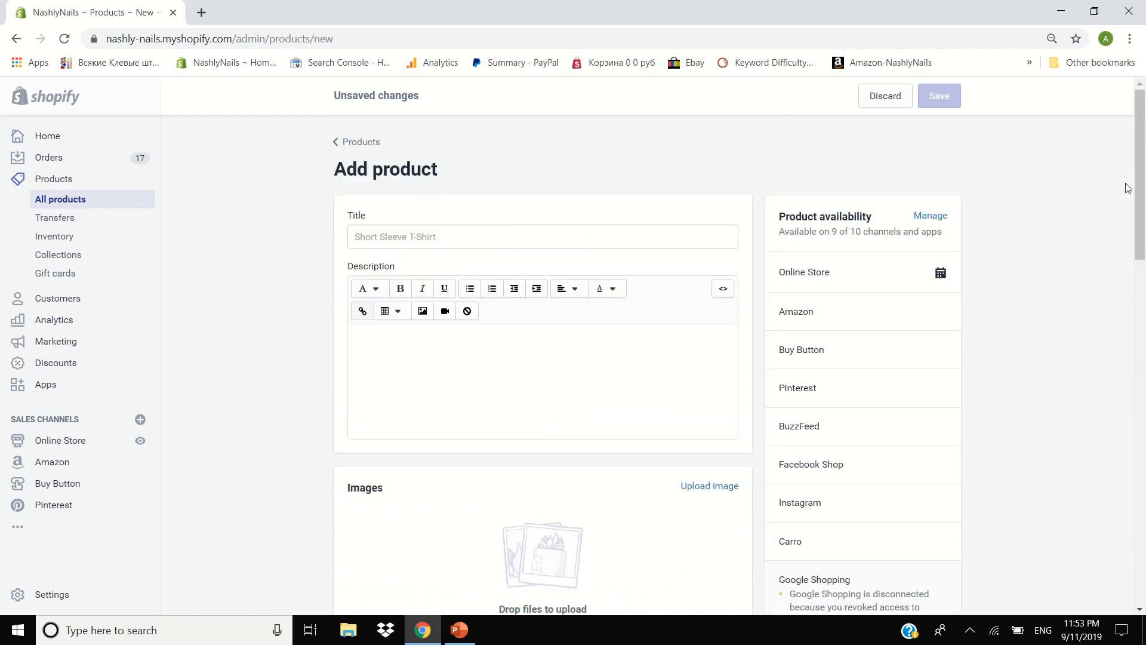
scroll(1144, 295, "down", 1)
left_click_drag(1145, 295, 1145, 398)
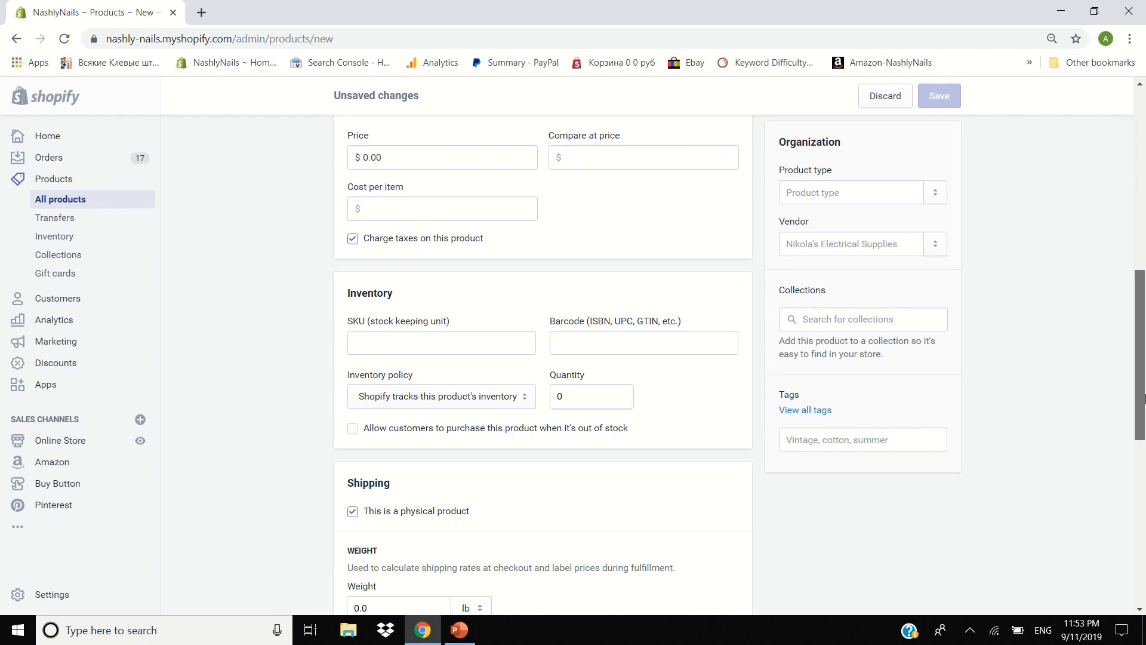
left_click_drag(1145, 398, 1145, 558)
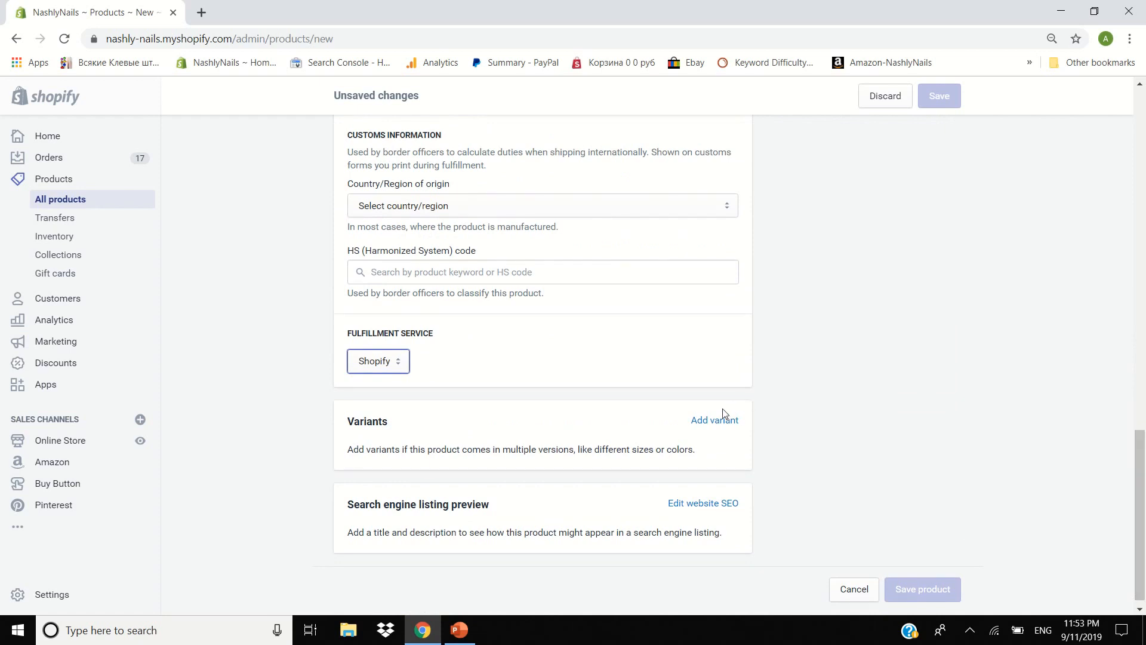
left_click(715, 422)
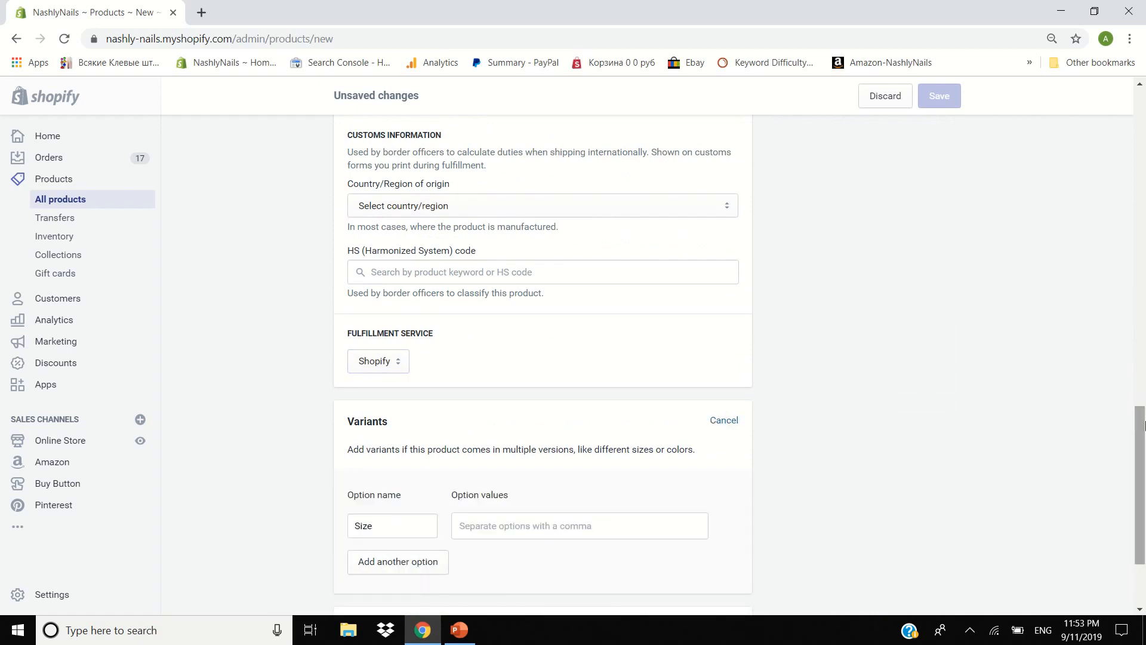
left_click_drag(1144, 478, 1145, 517)
left_click(423, 429)
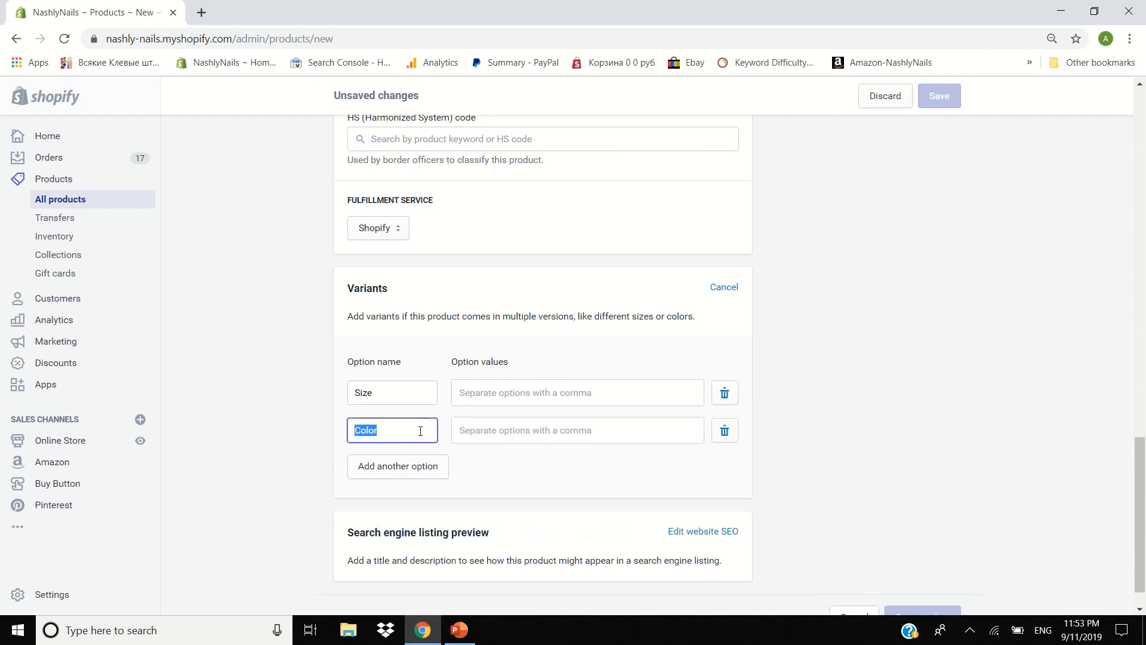
double_click(403, 394)
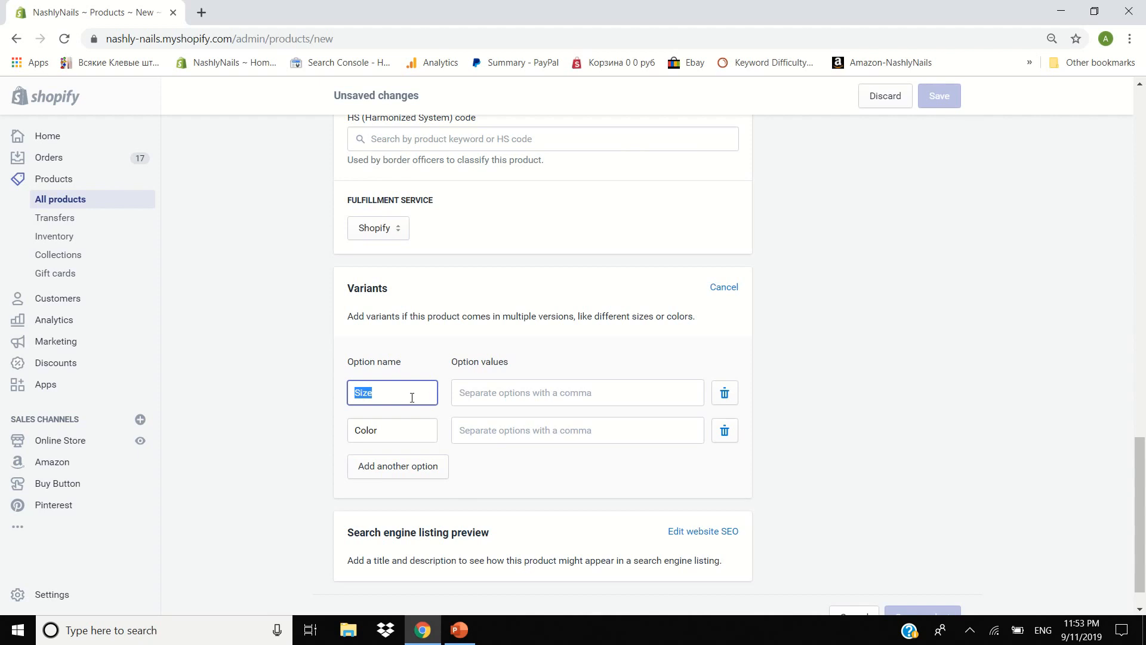
Enter large, medium and small as the values of the Size option.
left_click(507, 396)
type("large")
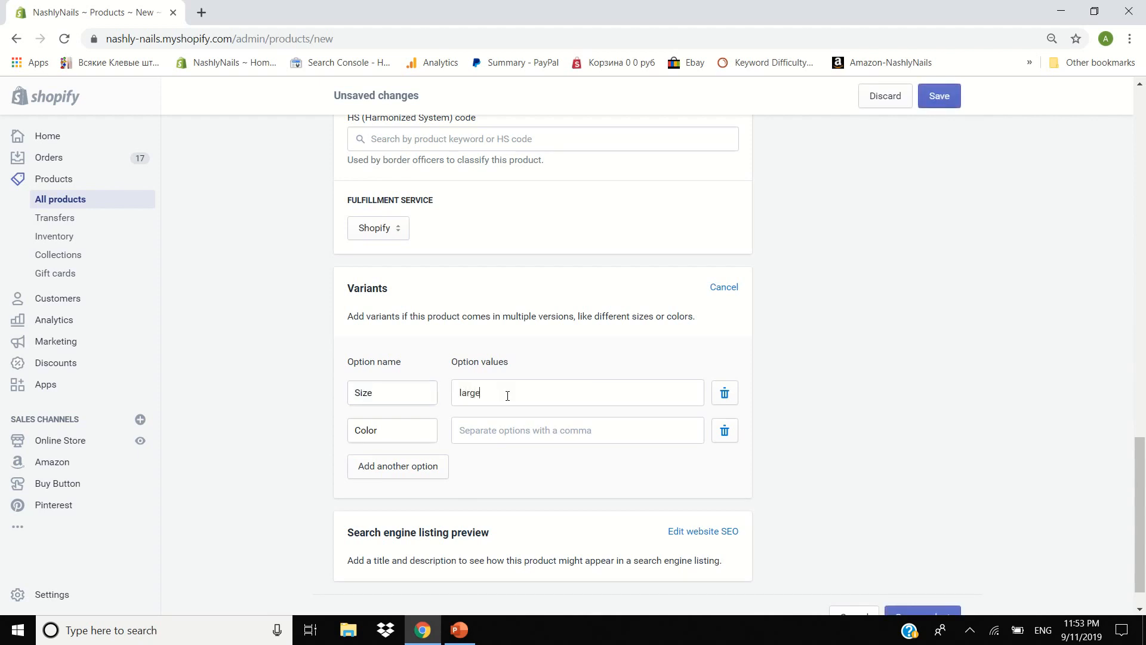
type(",")
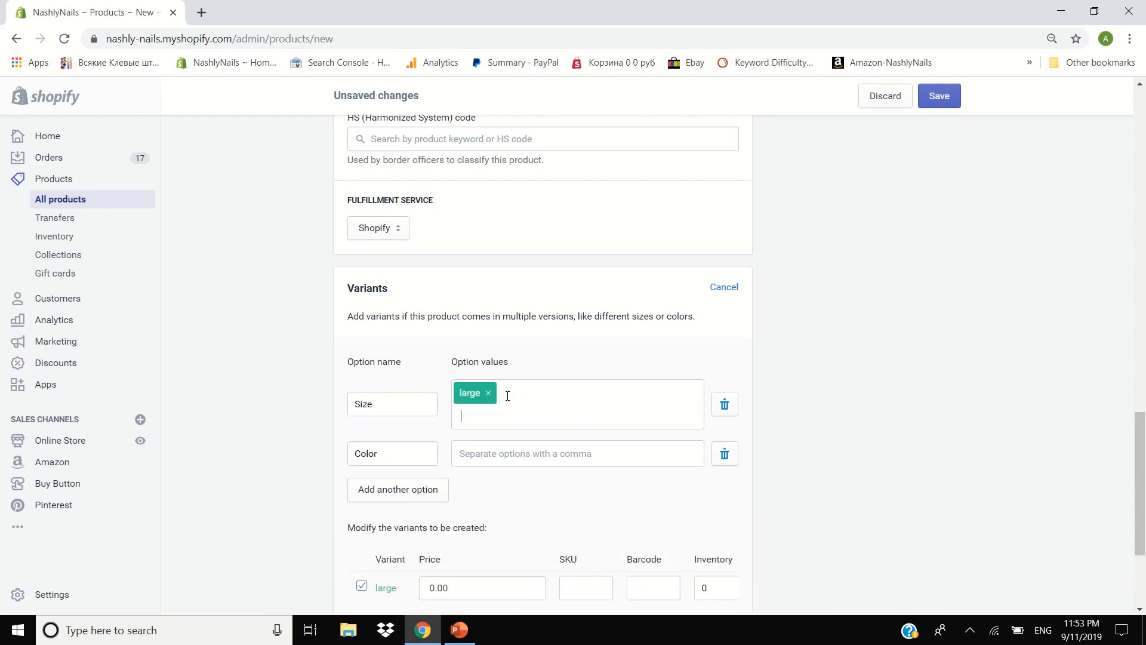
type("medium,sma")
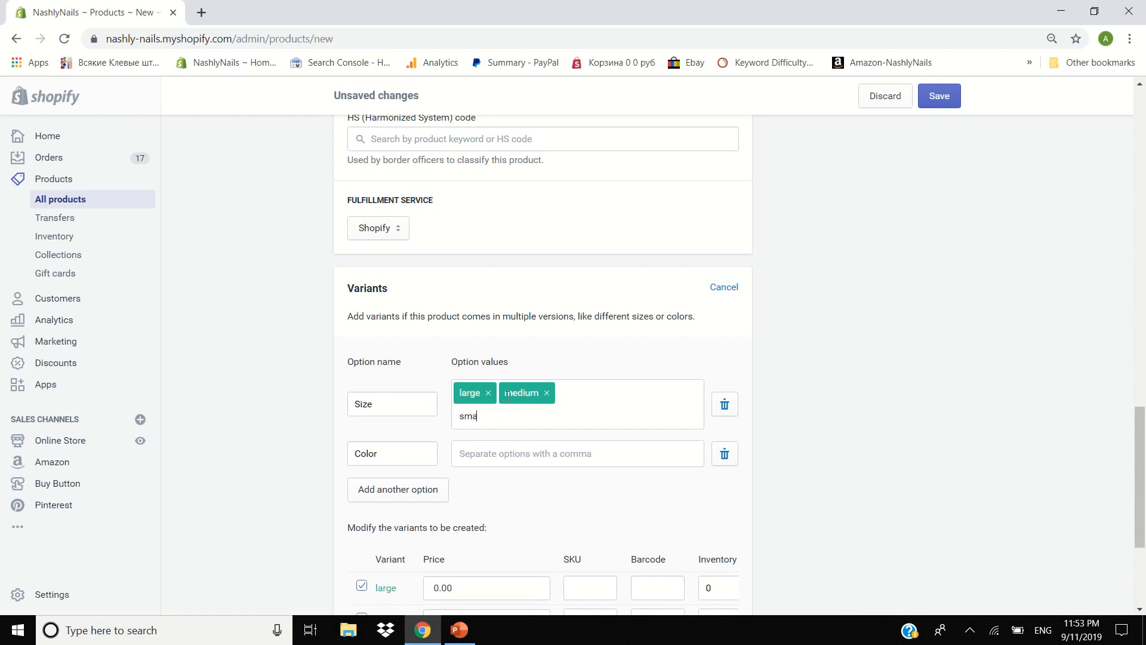
type("ll,")
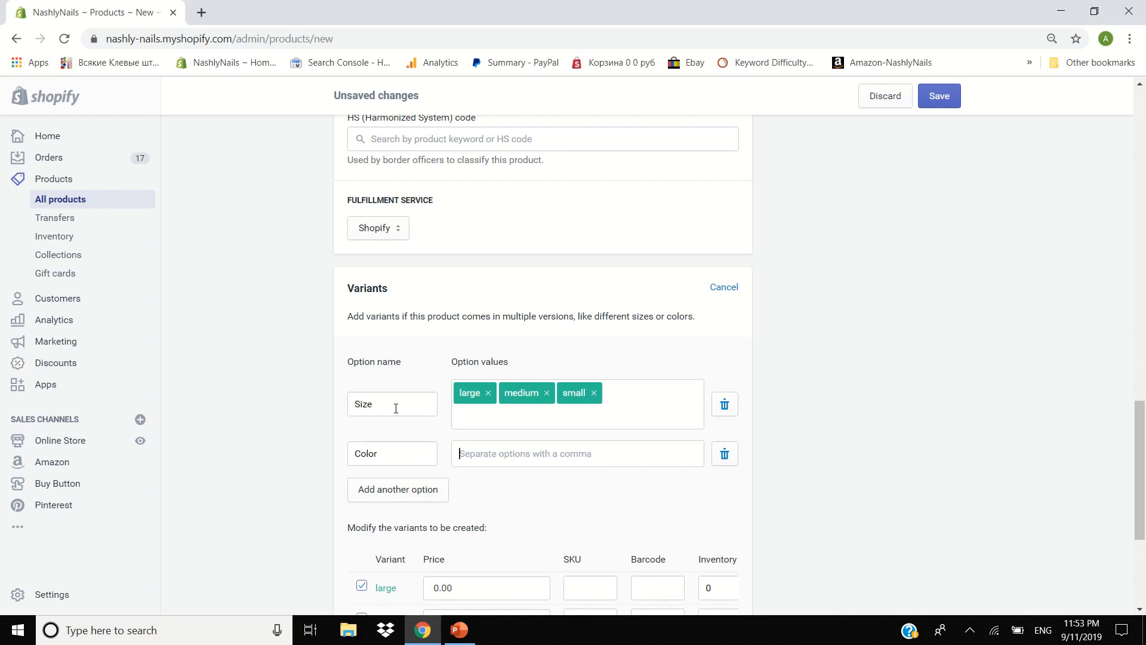
Enter blue, gold and red as the values of the Color option.
left_click_drag(396, 404, 332, 400)
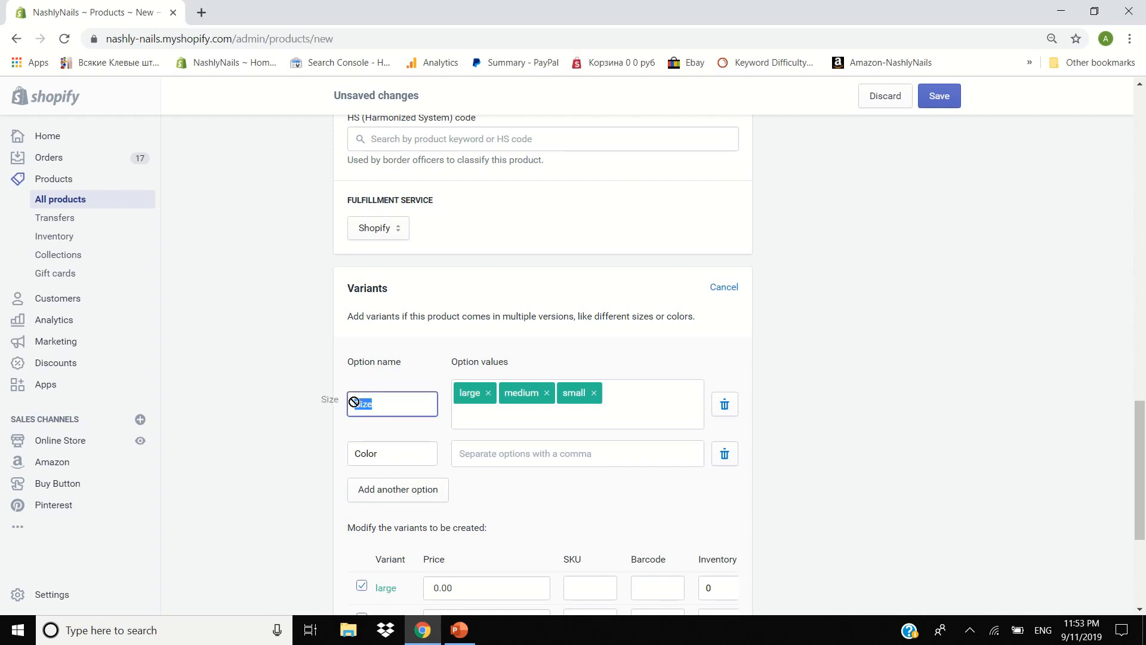
left_click(489, 460)
double_click(397, 460)
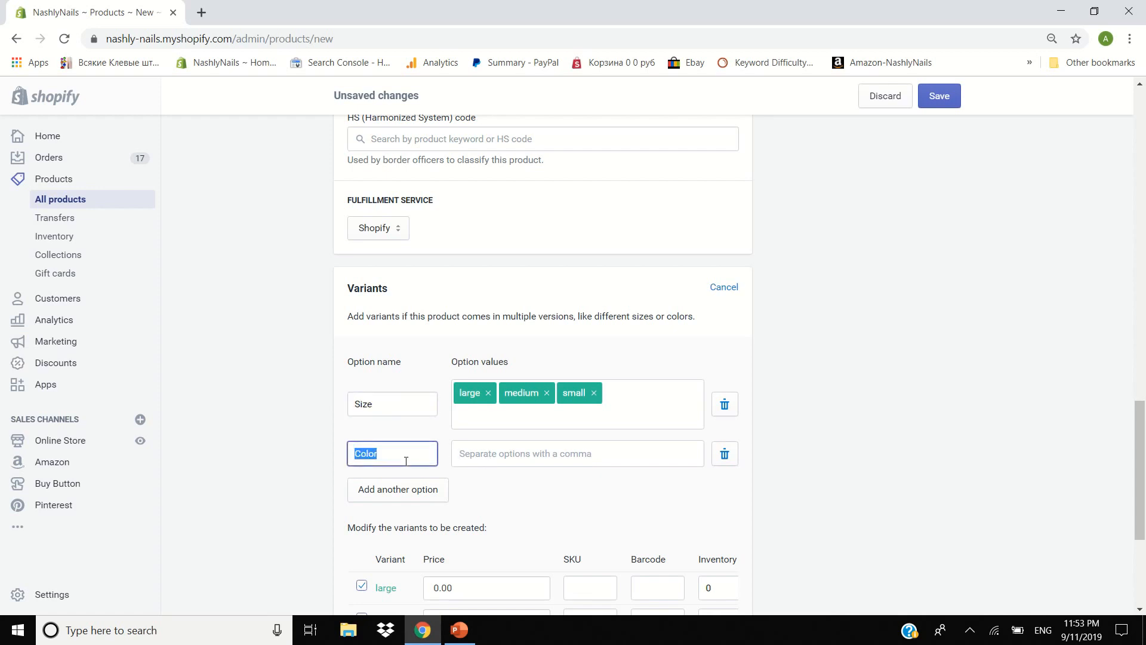
left_click(462, 457)
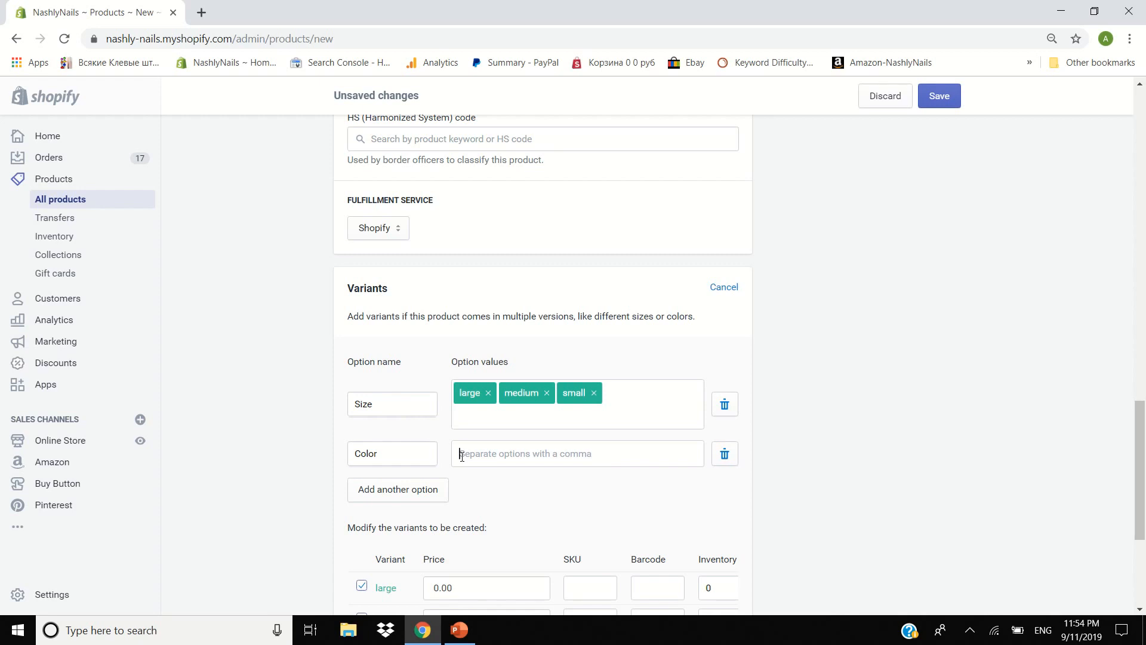
type("blue,gold,red")
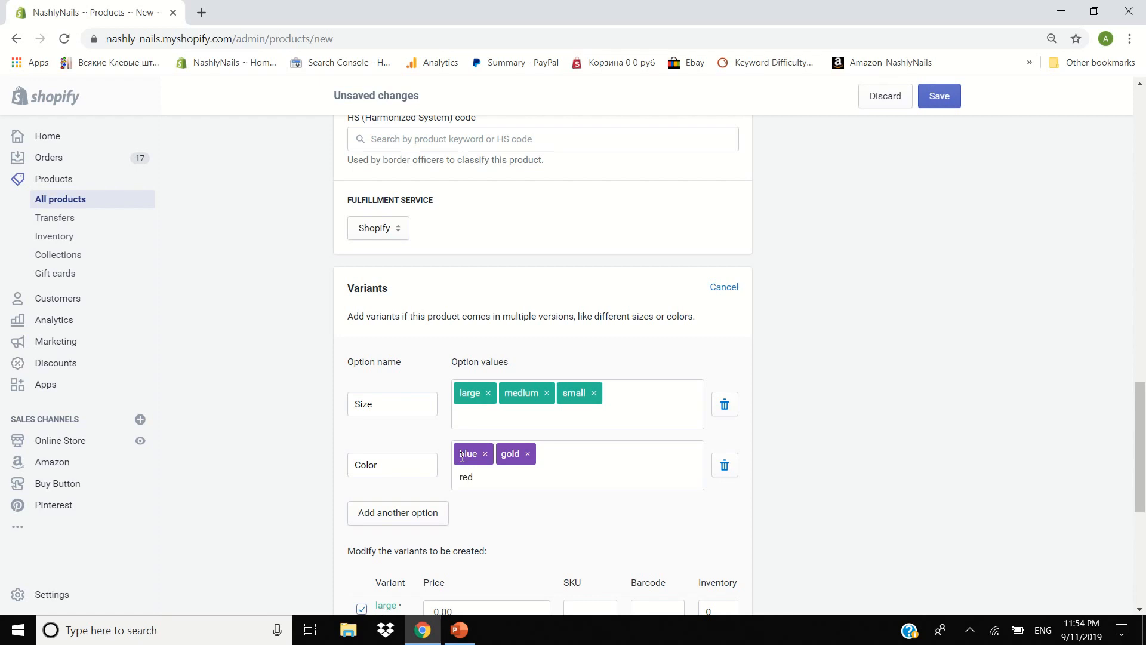
type(",")
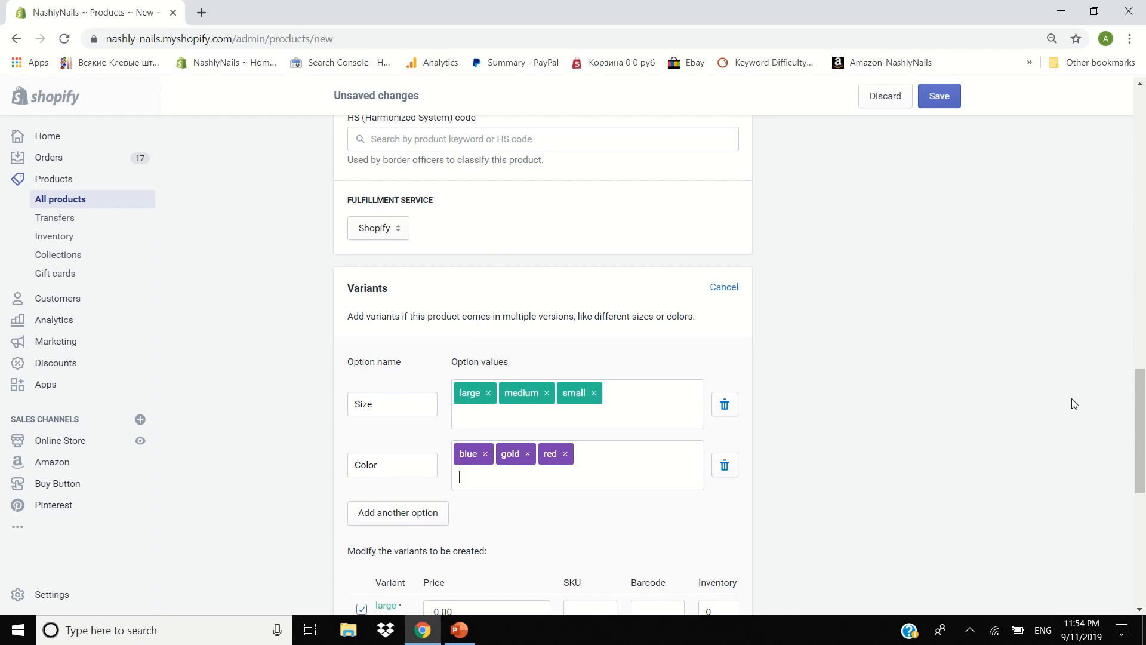
Look over the price, SKU, barcode and inventory fields of the size and color variants, and open the search engine listing for editing.
left_click_drag(1140, 429, 1140, 509)
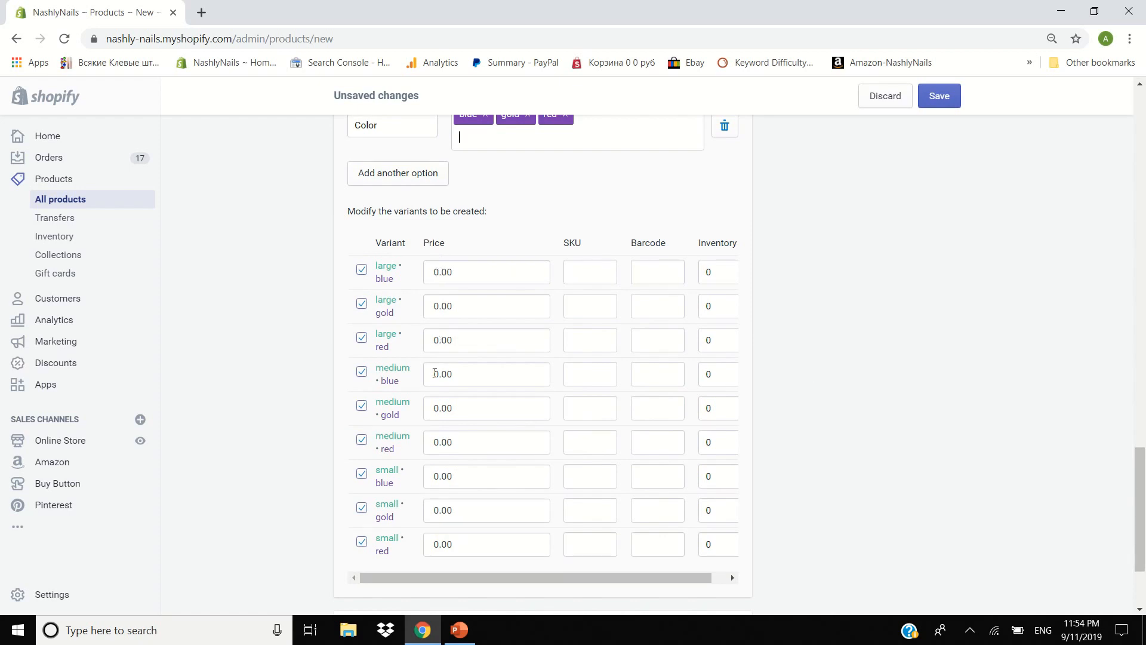
left_click(596, 270)
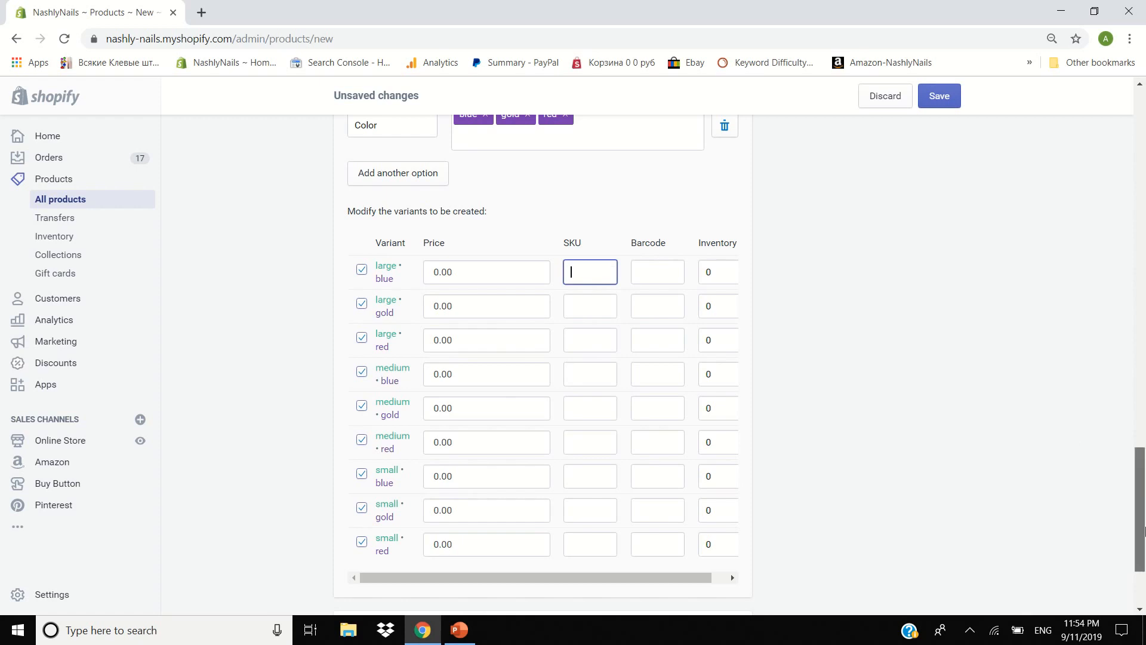
scroll(1144, 505, "down", 3)
left_click(673, 496)
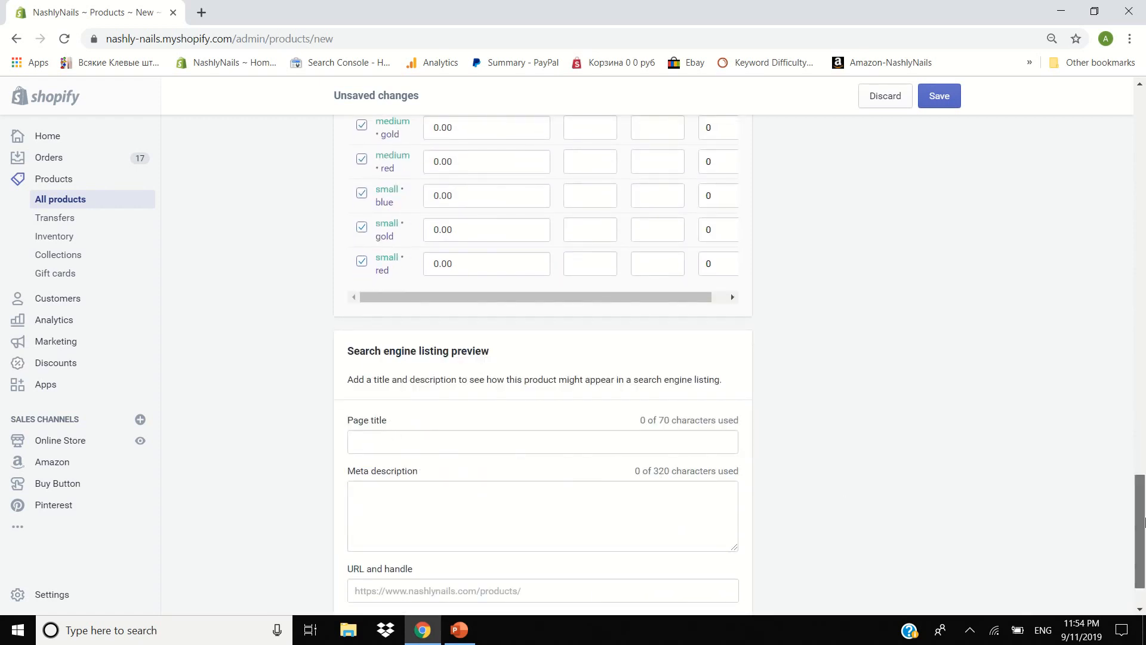
Examine the page title, meta description and URL handle fields of the search engine listing.
scroll(1144, 524, "down", 2)
left_click(406, 367)
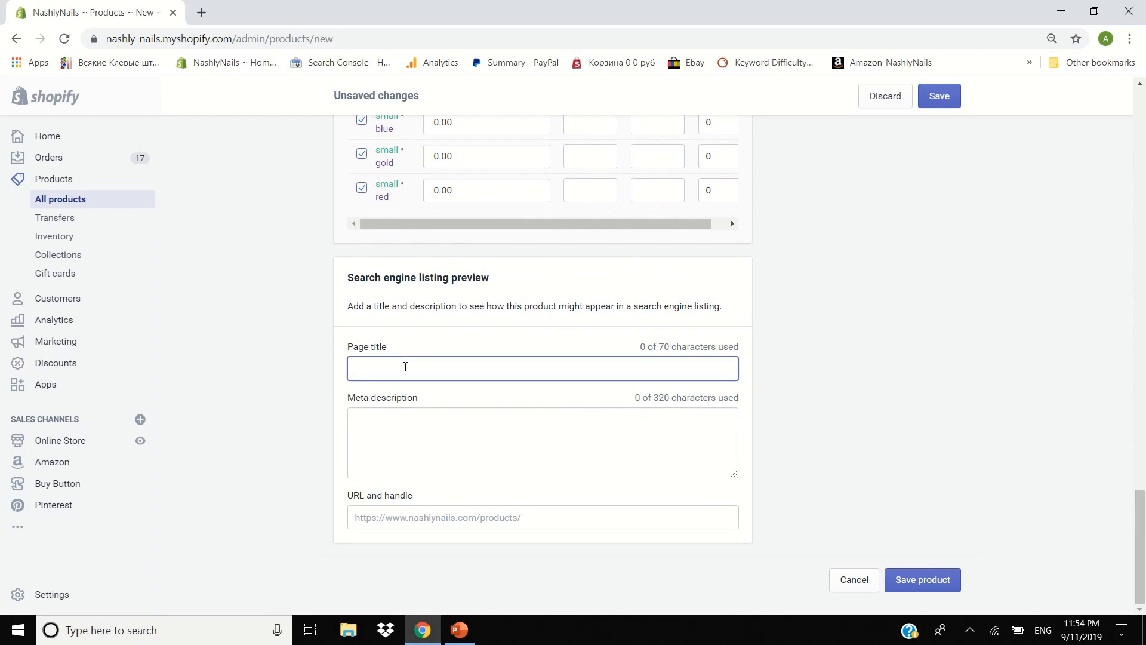
left_click(396, 414)
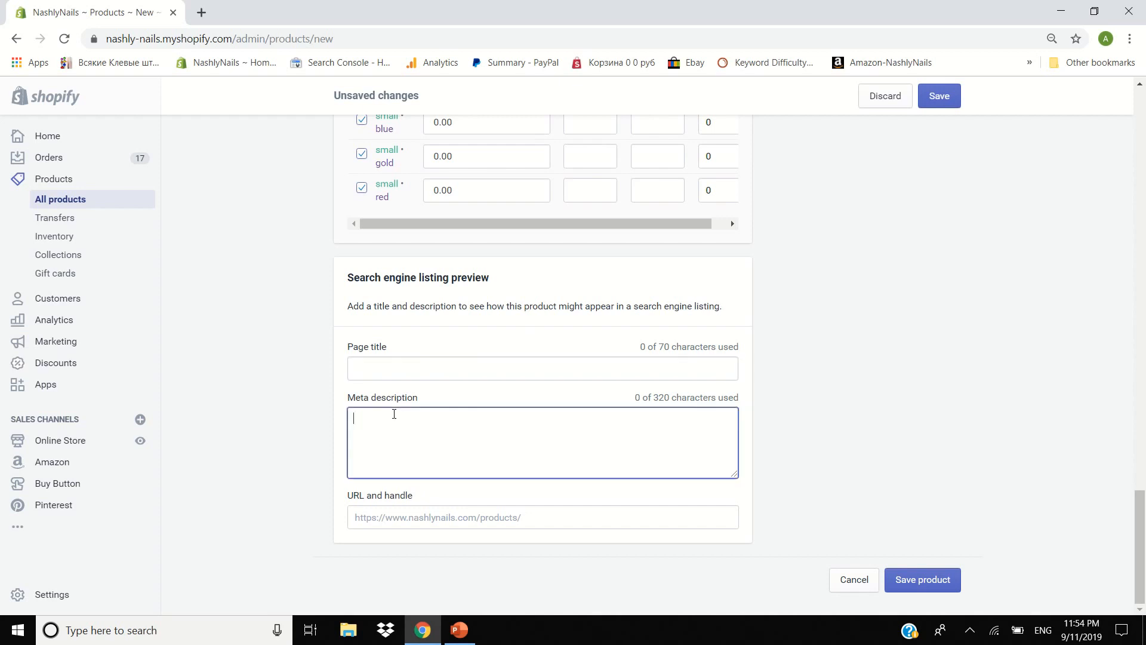
left_click(517, 522)
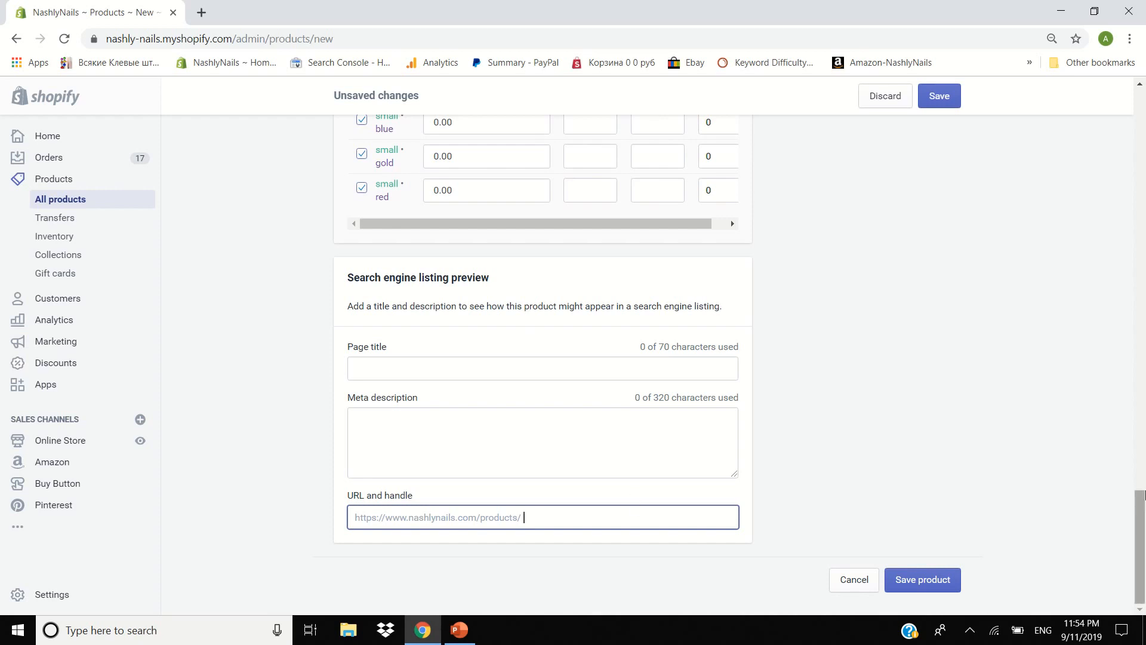
Enter "asdflkasdflksaldfk" as the new product's title and return to its search engine listing.
left_click_drag(1140, 537, 1144, 87)
left_click(541, 232)
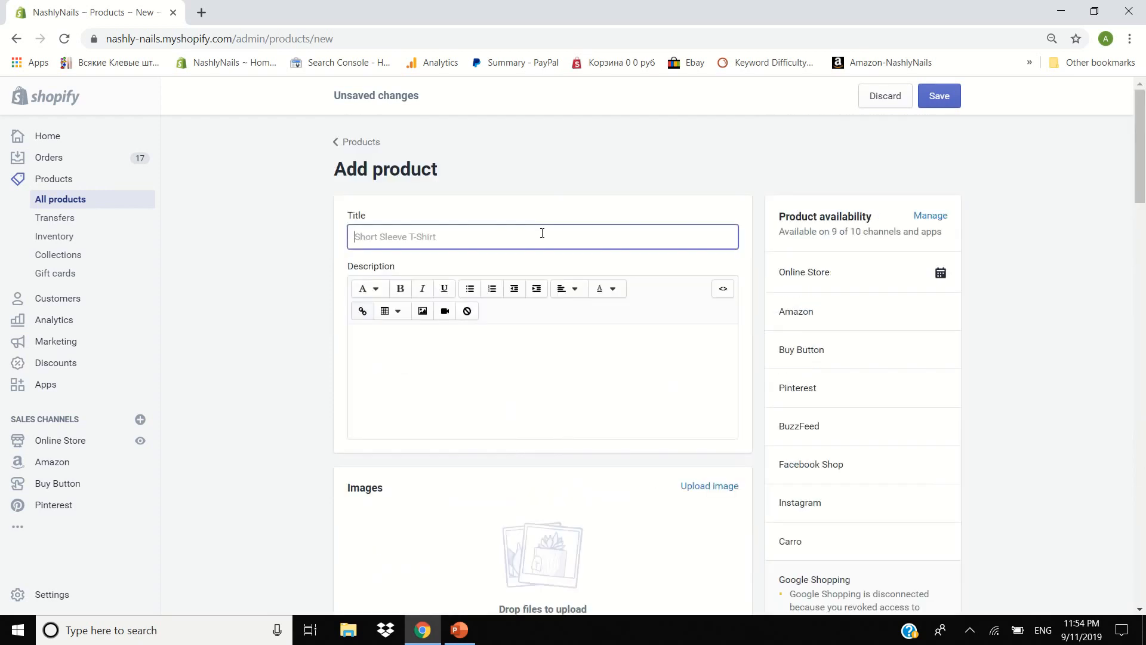
type("asdflkasdflksaldfk")
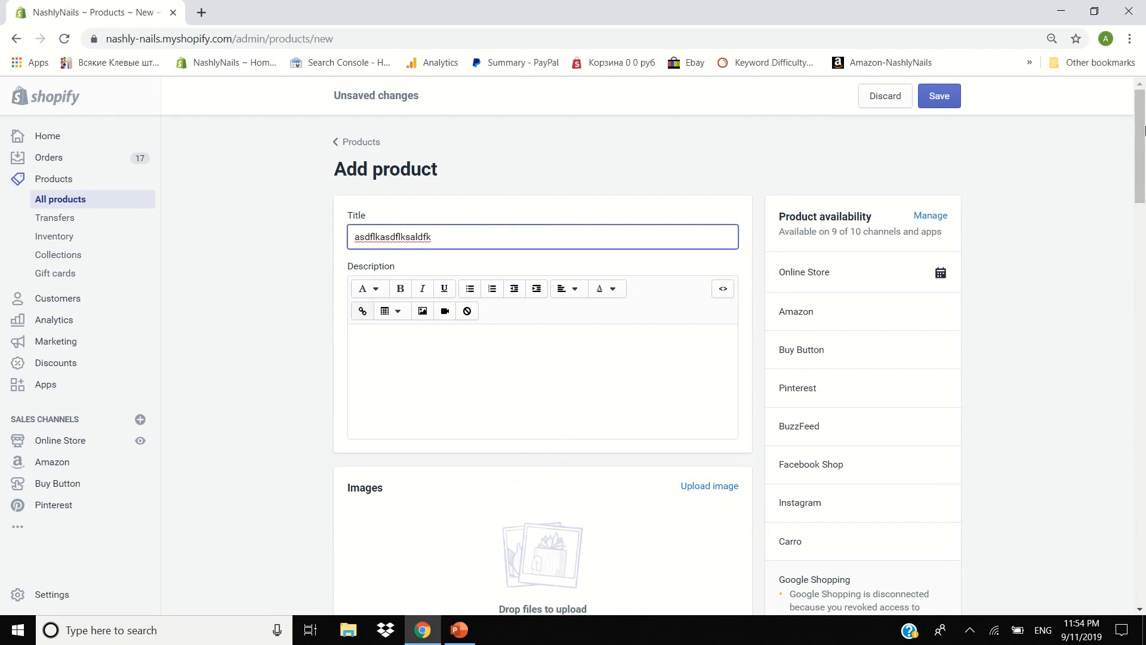
left_click_drag(1140, 129, 1138, 558)
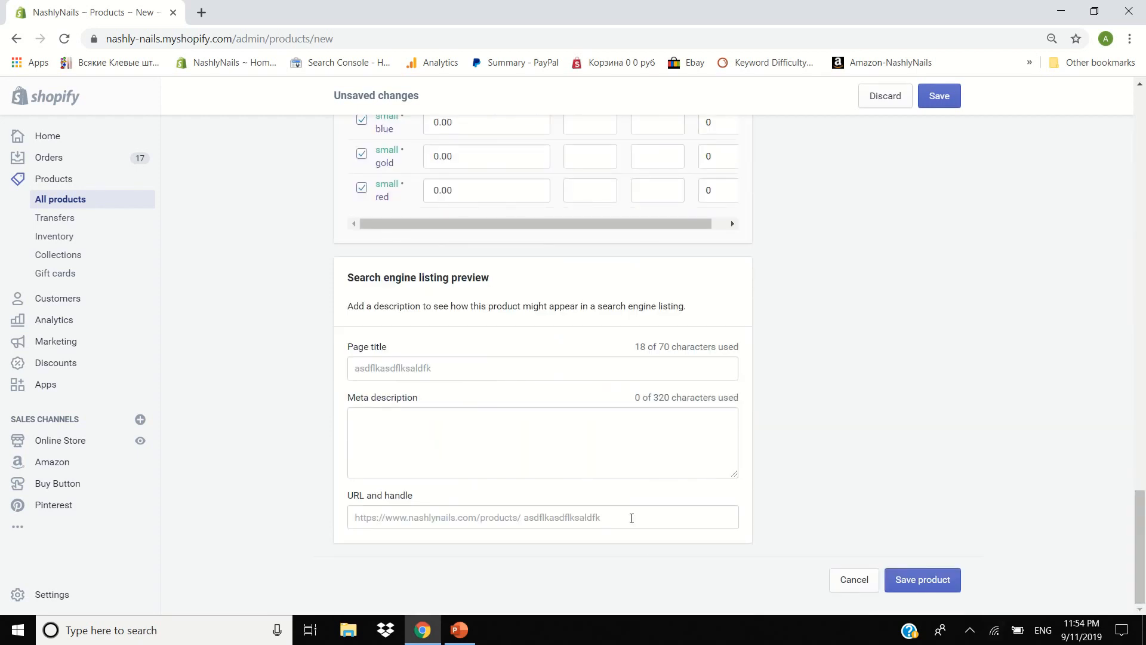
Try "Fleas" as the custom URL handle of the new product.
left_click(663, 519)
key("BackSpace")
key("BackSpace")
key("BackSpace")
key("BackSpace")
key("BackSpace")
key("BackSpace")
key("BackSpace")
key("BackSpace")
key("BackSpace")
key("BackSpace")
key("BackSpace")
key("BackSpace")
key("BackSpace")
key("BackSpace")
key("BackSpace")
key("BackSpace")
key("BackSpace")
key("BackSpace")
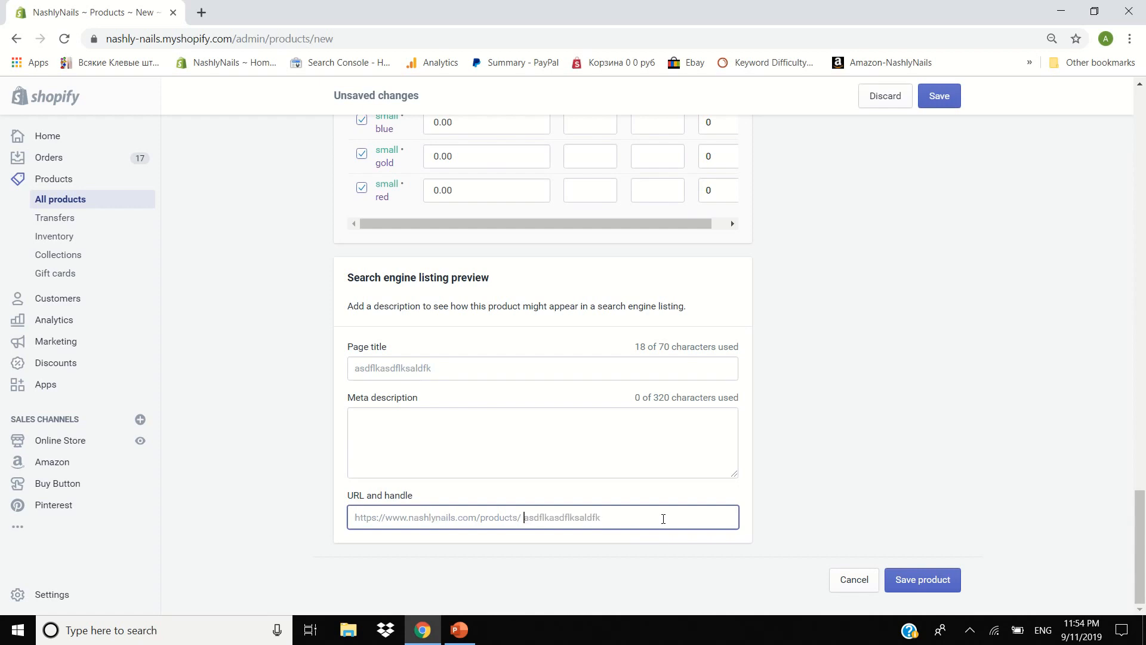
type("Fleas")
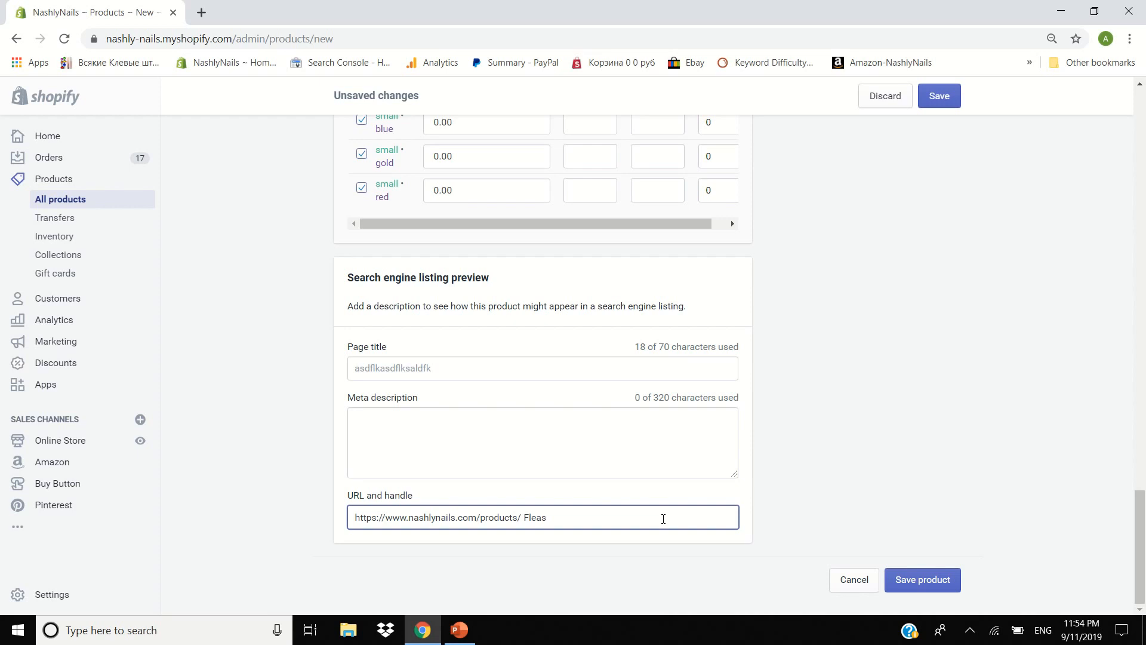
key("BackSpace")
Leave the new product form without saving and open the store's inventory list.
left_click_drag(1145, 568, 1143, 149)
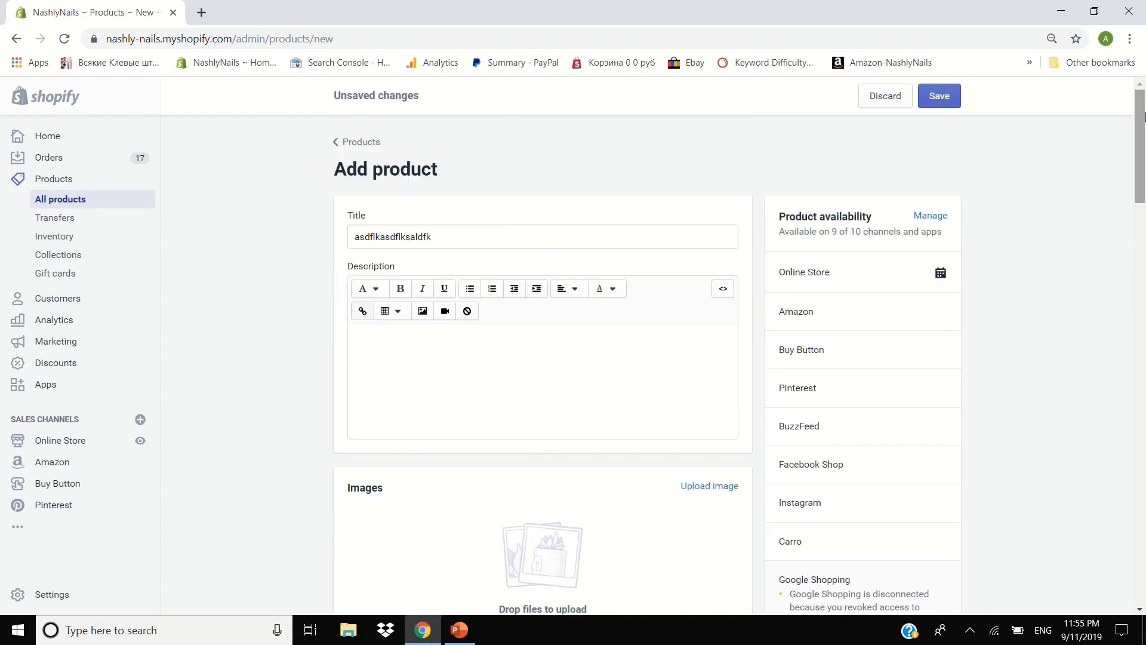
left_click(93, 235)
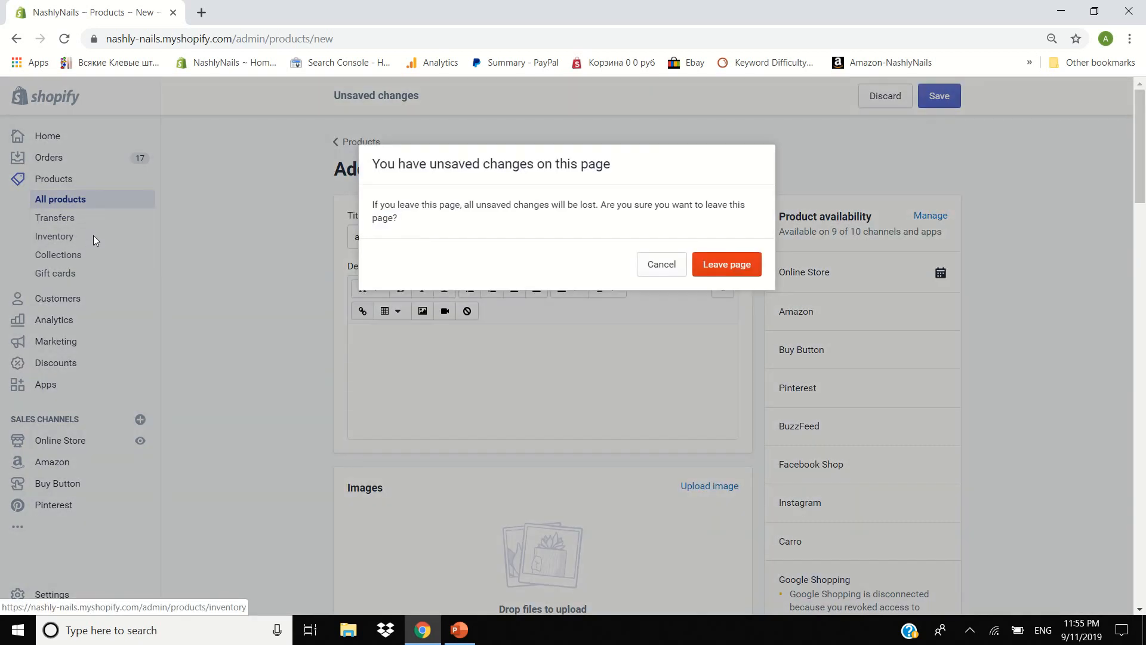
left_click(737, 276)
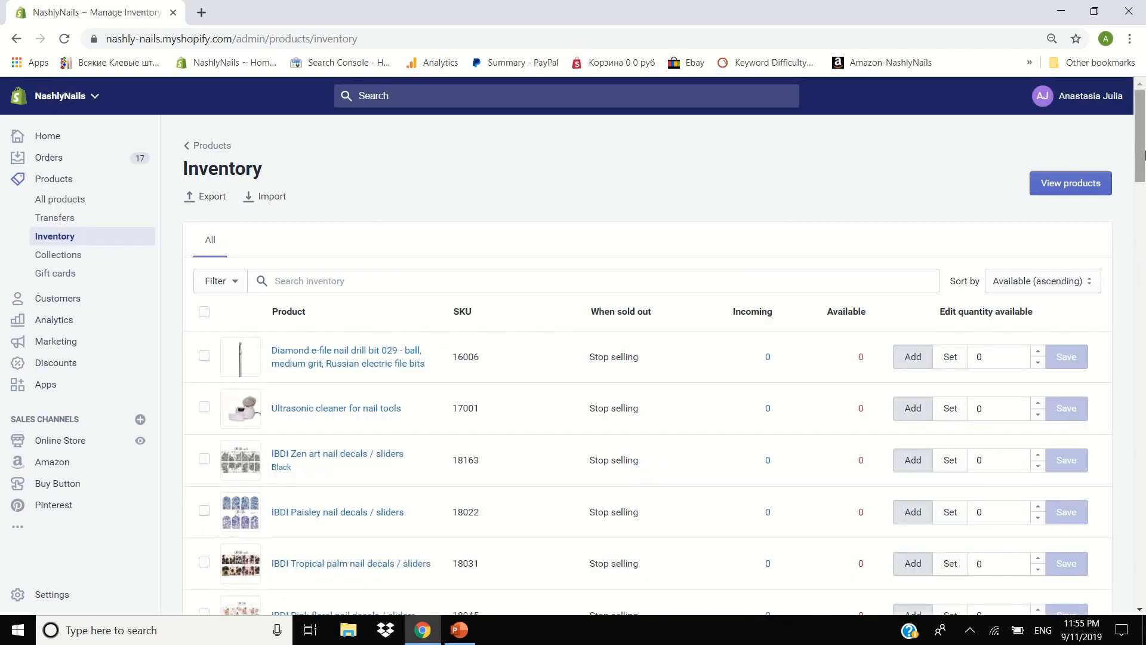
Try adding 4 and then 45 units to the available quantity of the carbide corn drill bit with SKU 16035.
left_click_drag(1143, 157, 1144, 424)
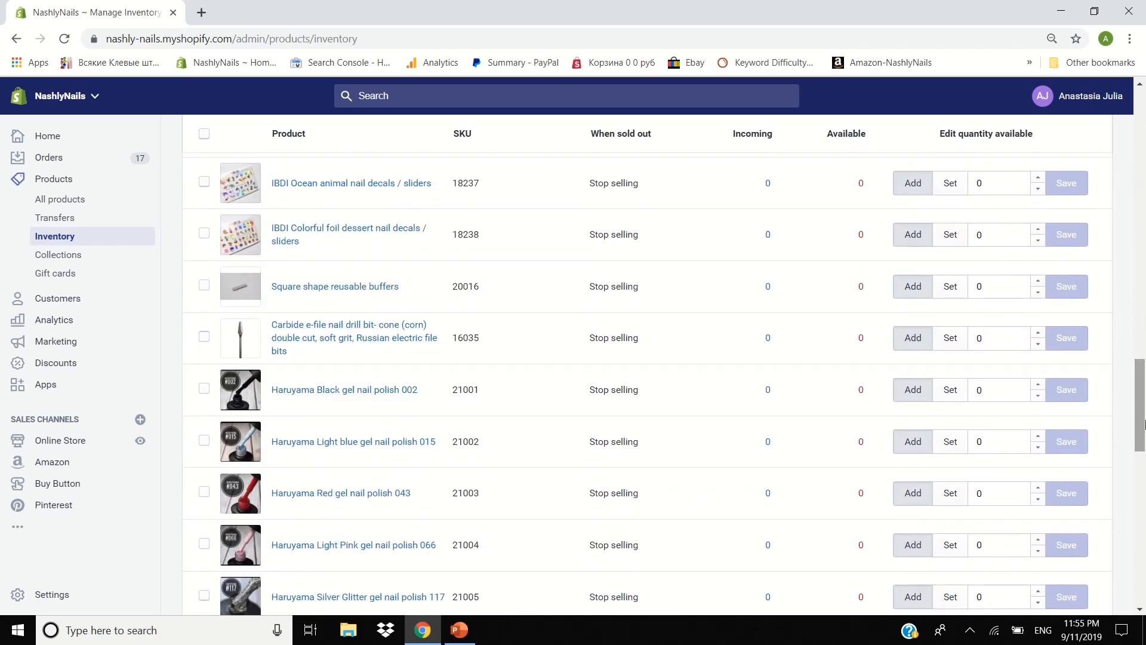
left_click(1012, 344)
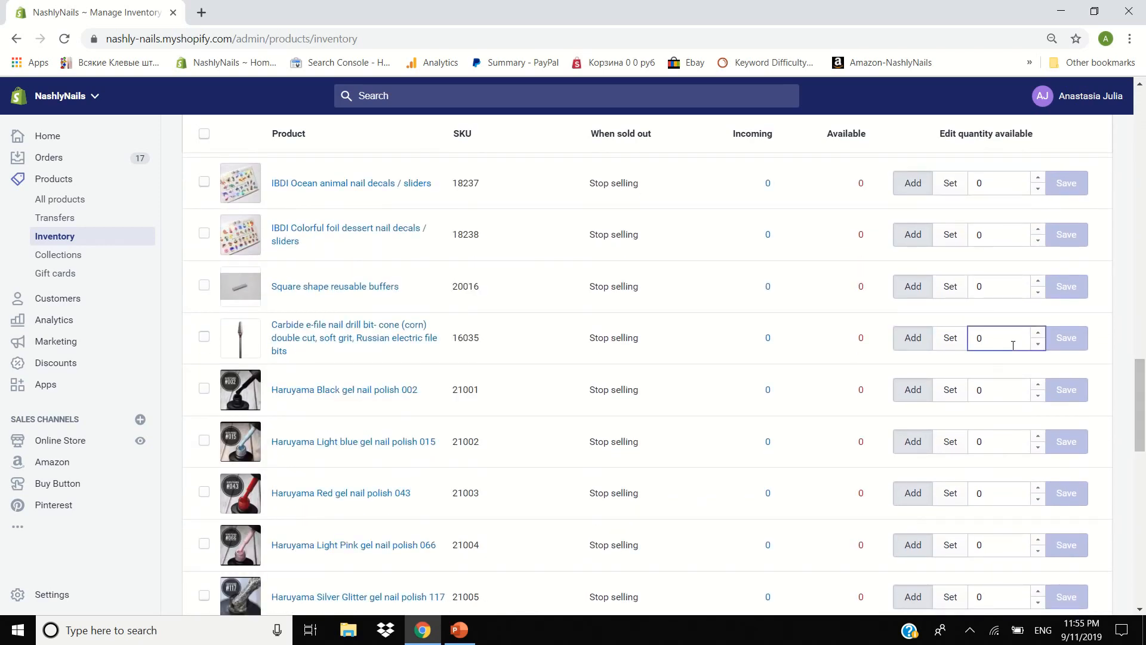
left_click(1039, 332)
left_click(1039, 332)
left_click(1040, 332)
left_click(1040, 332)
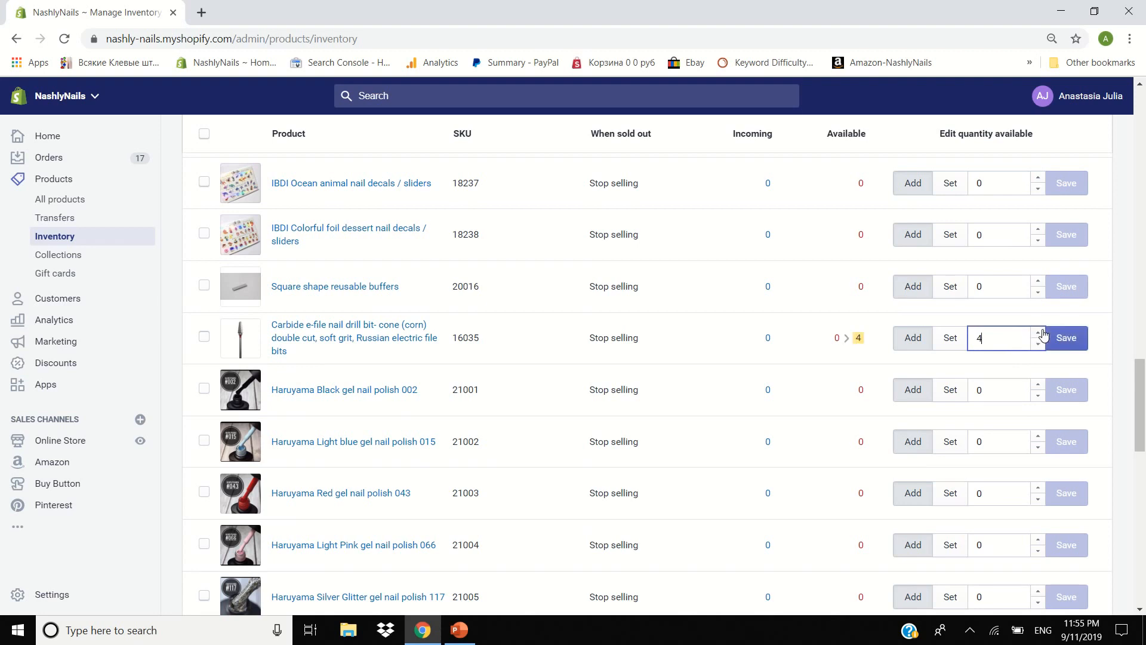
key("BackSpace")
type("45")
Switch the drill bit's quantity adjustment from Add to Set and clear the entered quantity.
left_click(949, 339)
double_click(1015, 346)
key("BackSpace")
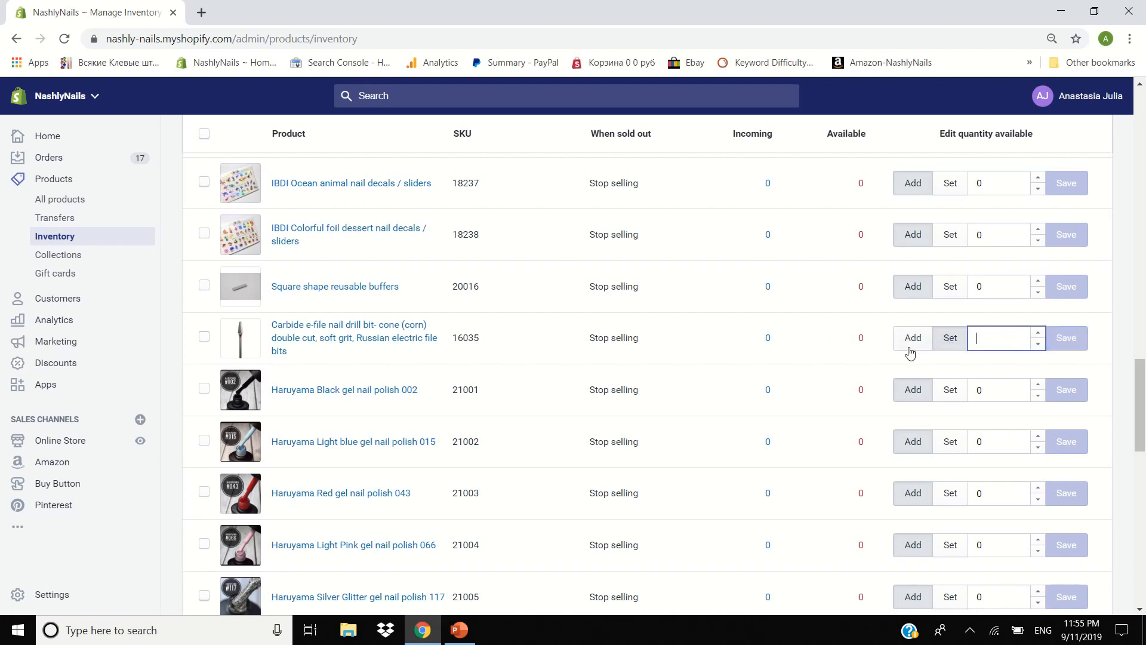
Open the list of all products and search it for SKU 18099.
left_click(85, 202)
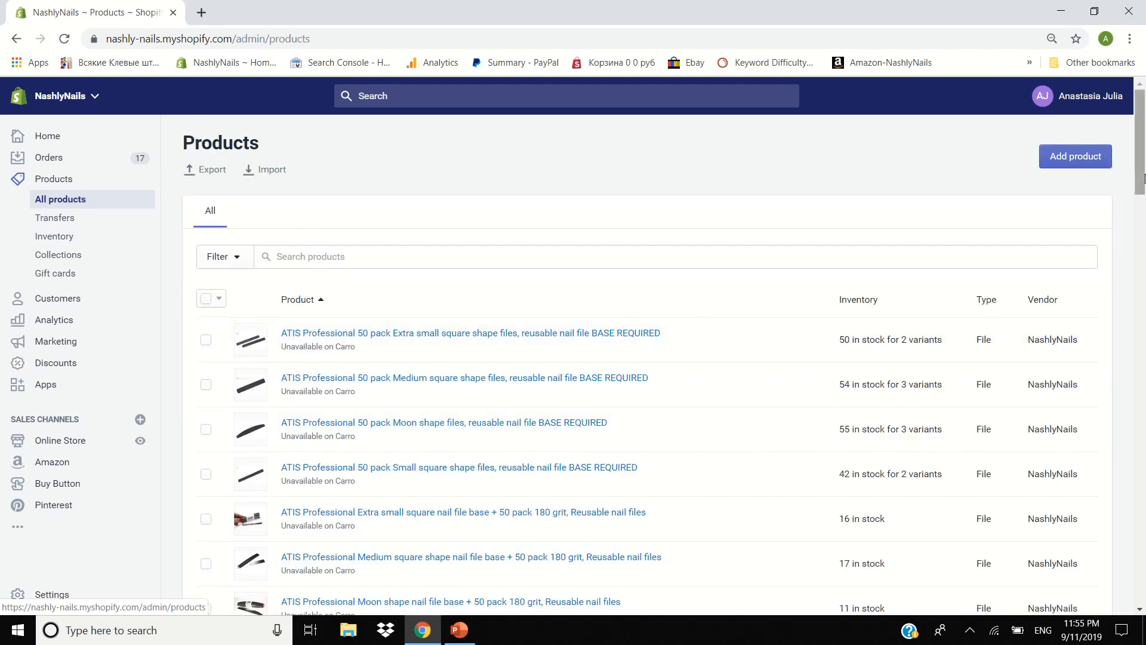
left_click(501, 252)
type("1")
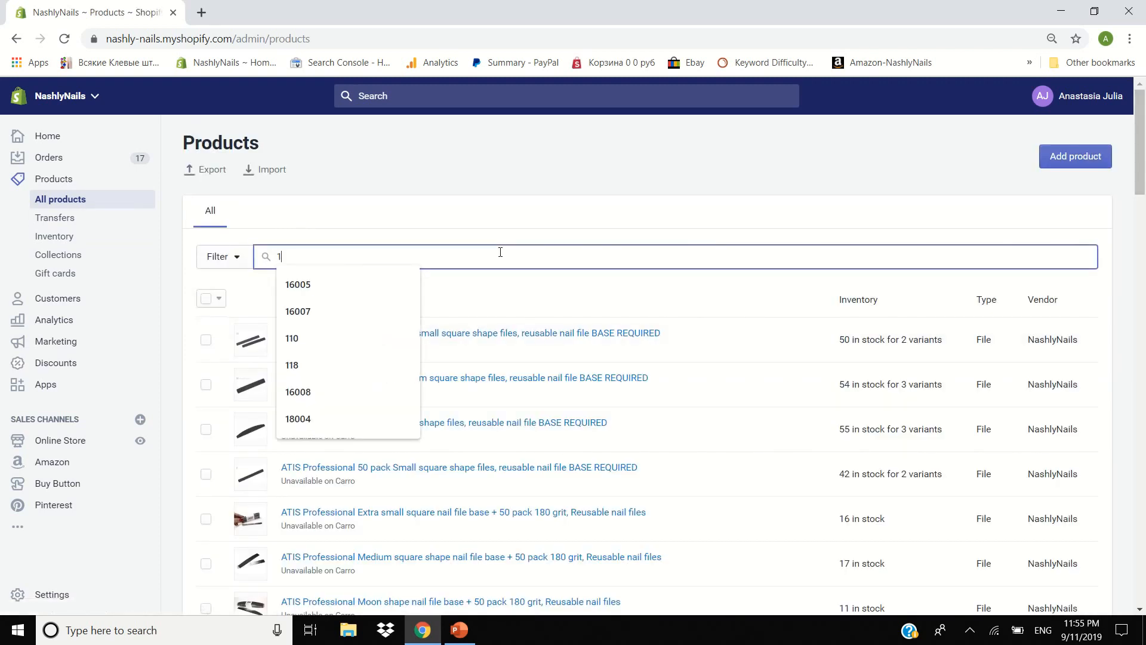
type("8099")
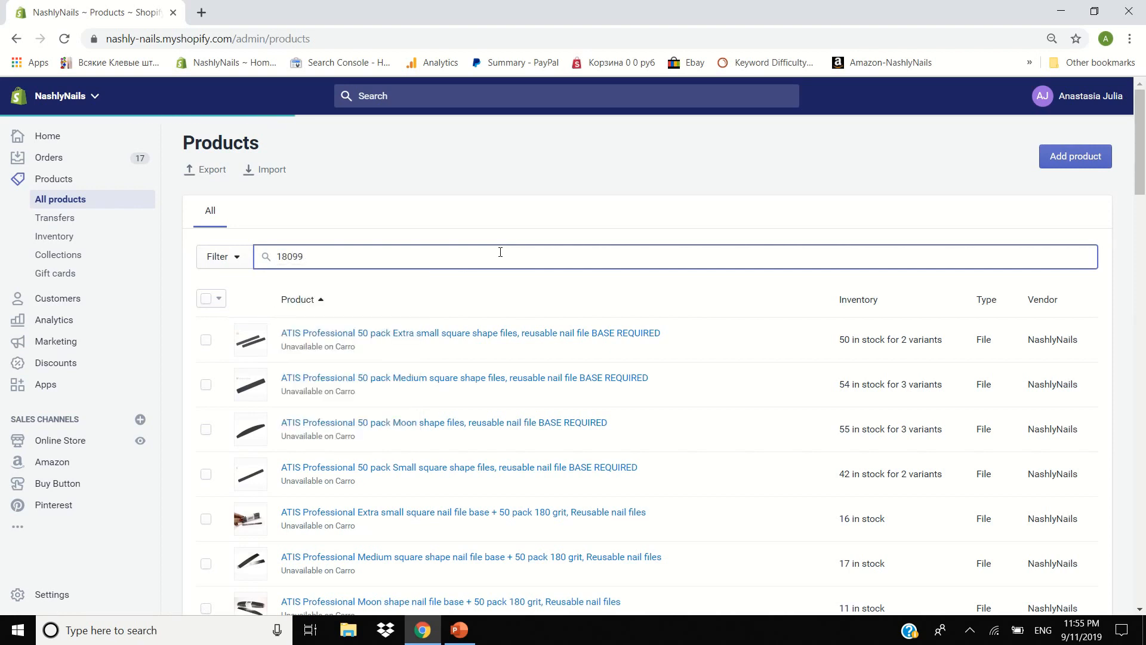
Replace the SKU search with a product search for "nail decals".
key("BackSpace")
key("BackSpace")
key("BackSpace")
key("BackSpace")
key("BackSpace")
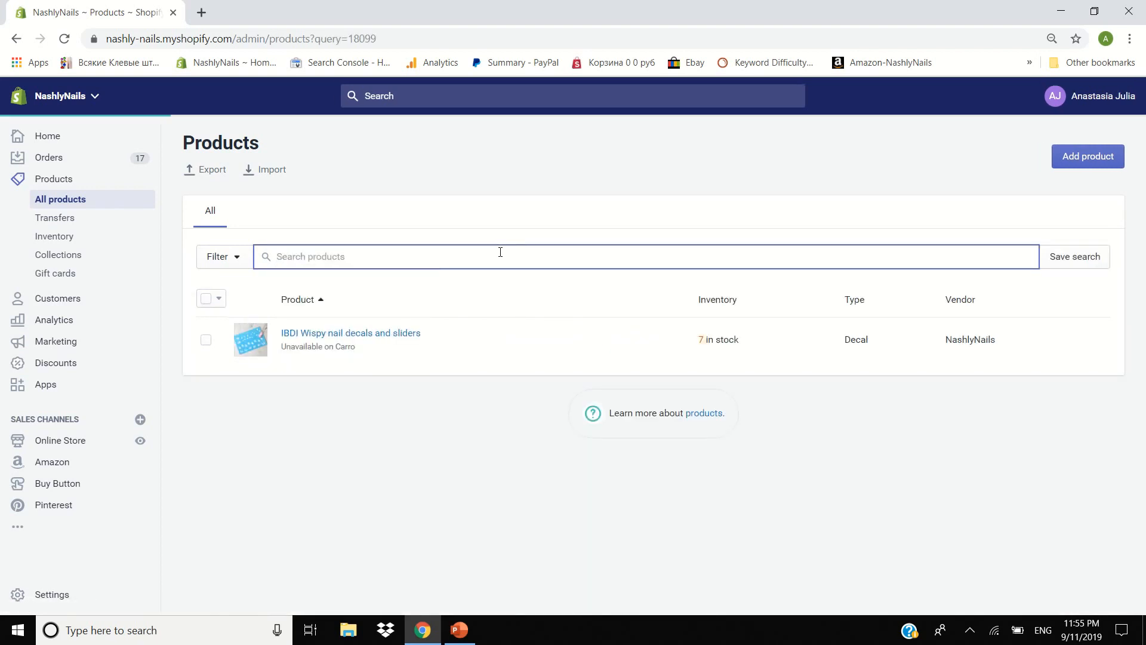
type("nail decals")
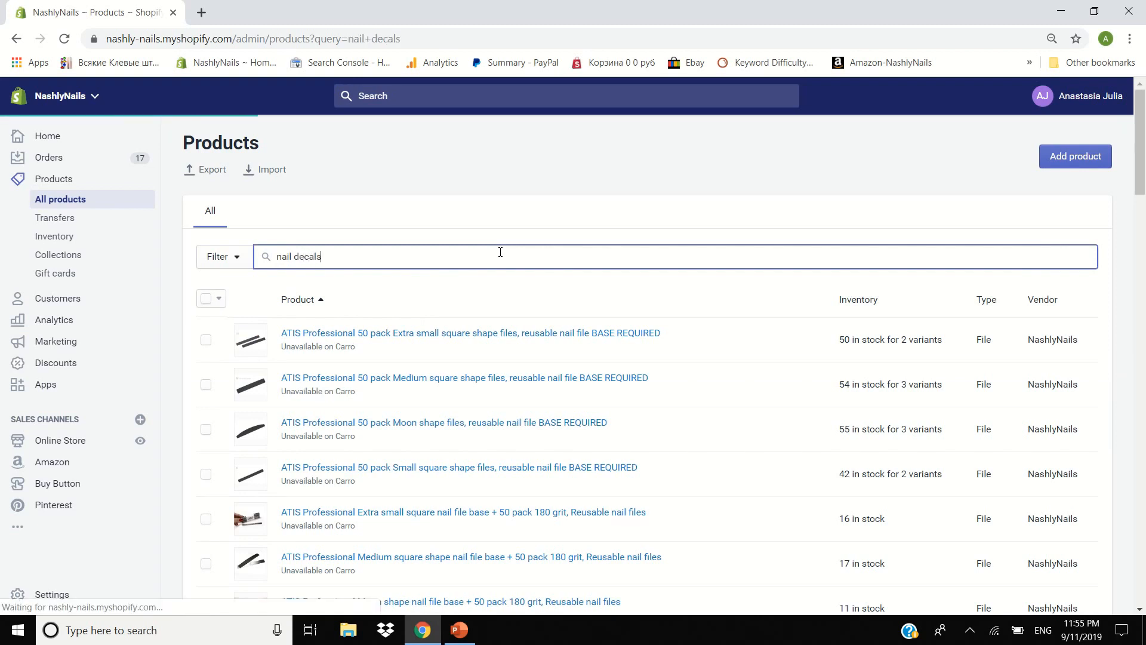
Clear the product search and go to the store's home page.
left_click_drag(343, 253, 210, 240)
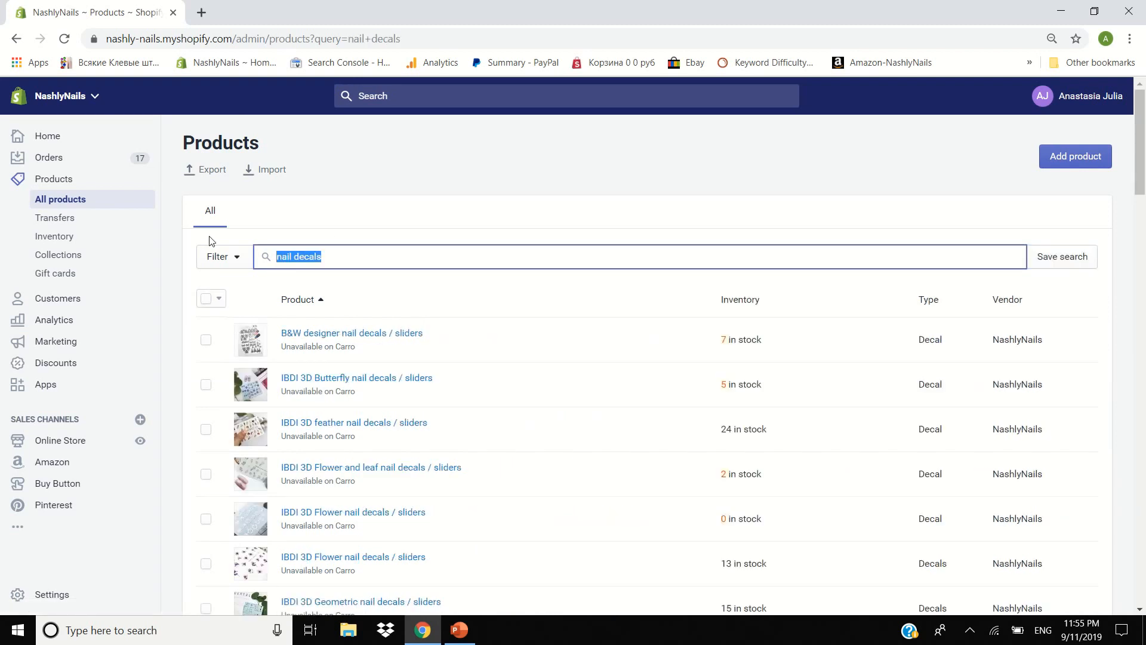
key("BackSpace")
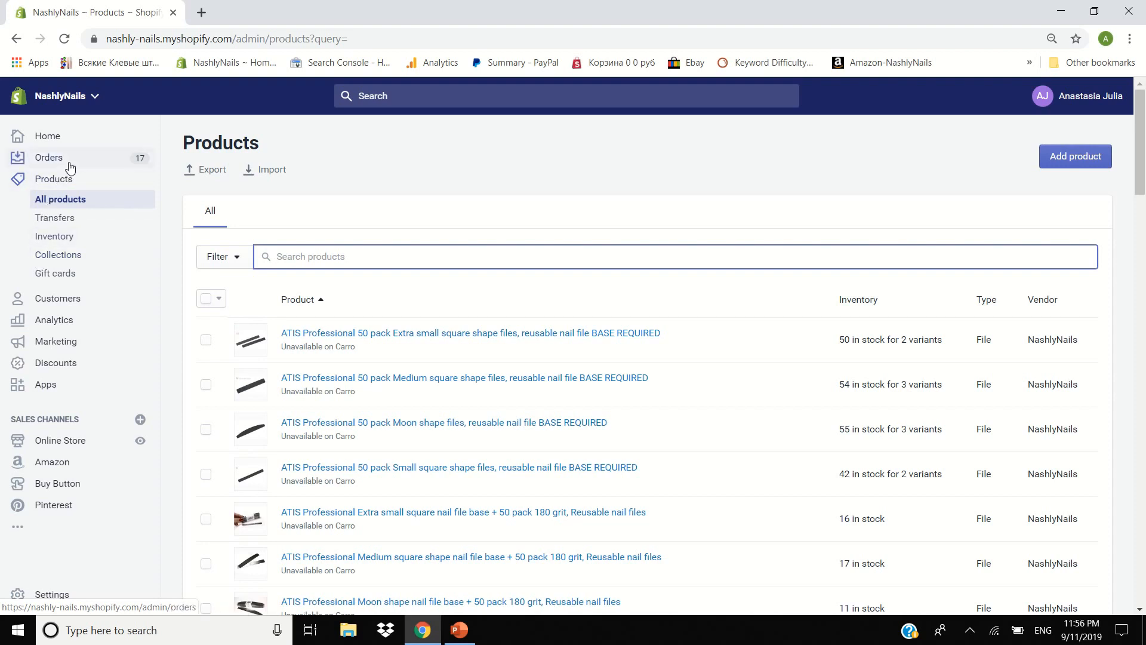
left_click(85, 136)
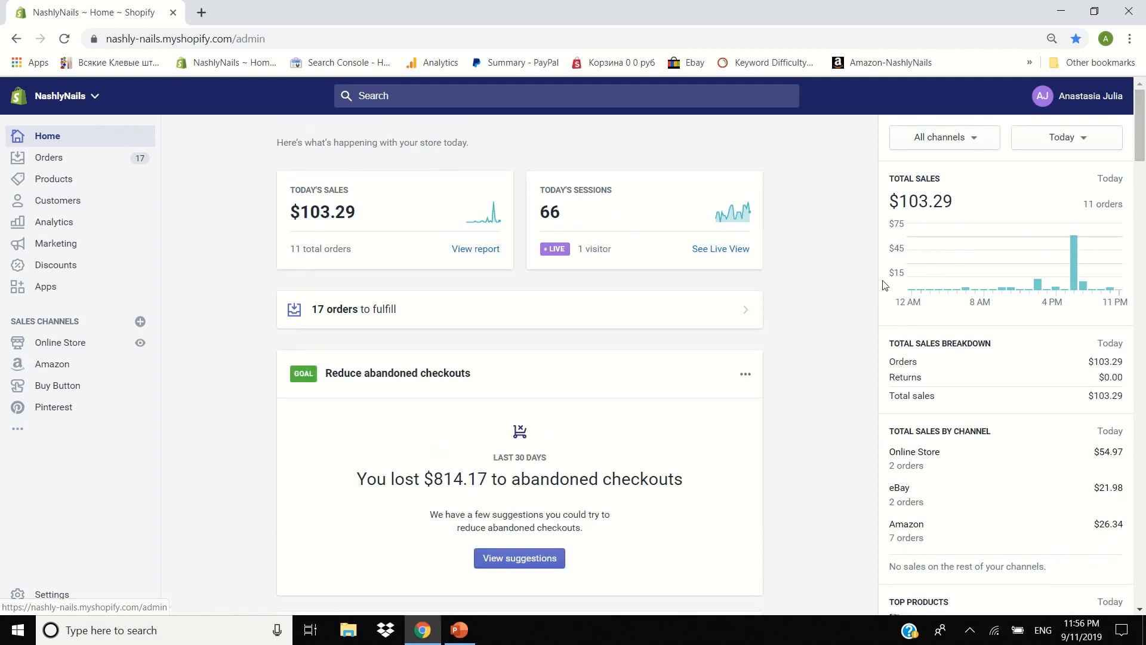
Review the store home page from today's sales and sessions through the suggestions and back to its beginning.
scroll(1144, 157, "down", 1)
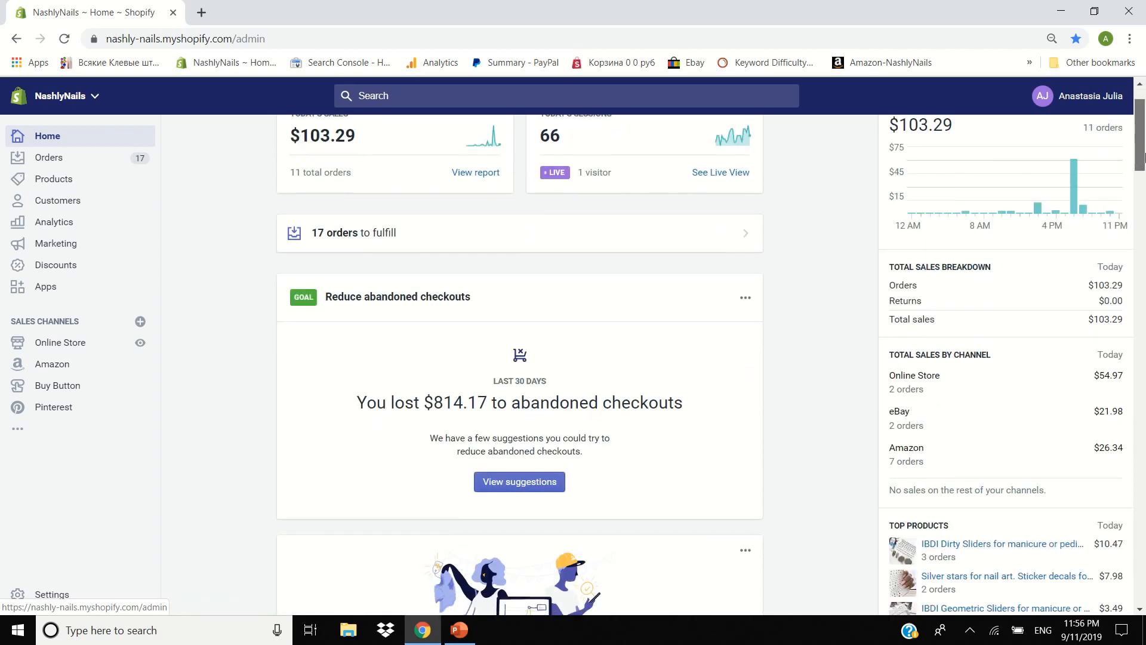
left_click_drag(1144, 156, 1144, 434)
left_click_drag(324, 357, 642, 391)
left_click(641, 391)
left_click_drag(1144, 416, 1145, 131)
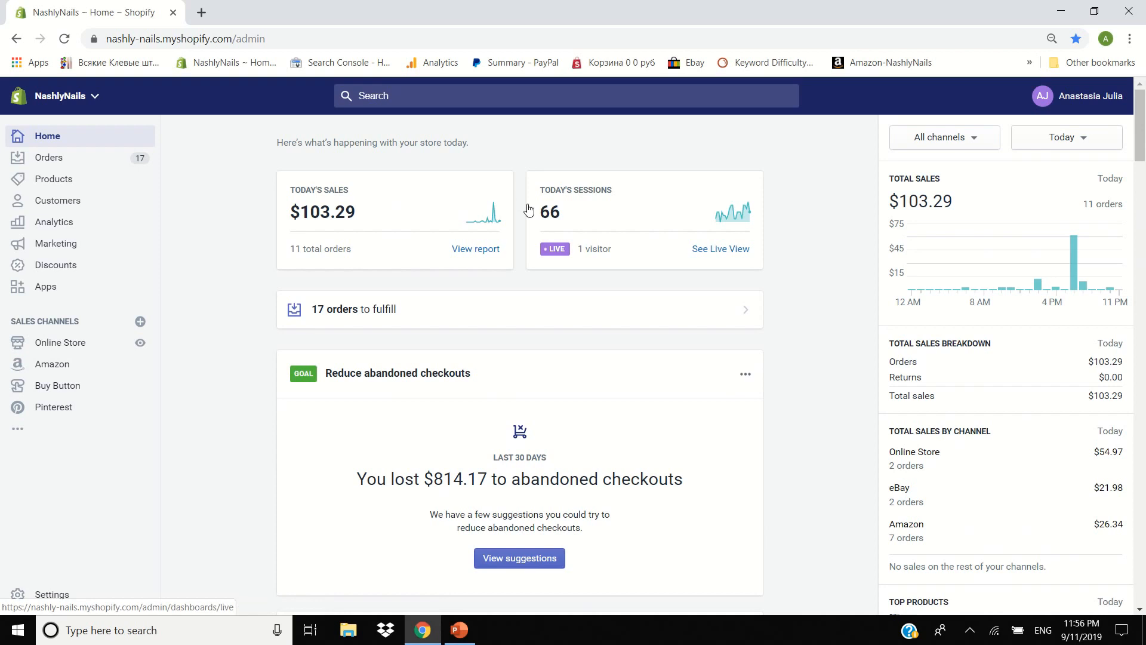
Open the Live View of today's sessions and look over the visitor map, customer behavior and real-time pageviews.
left_click(731, 249)
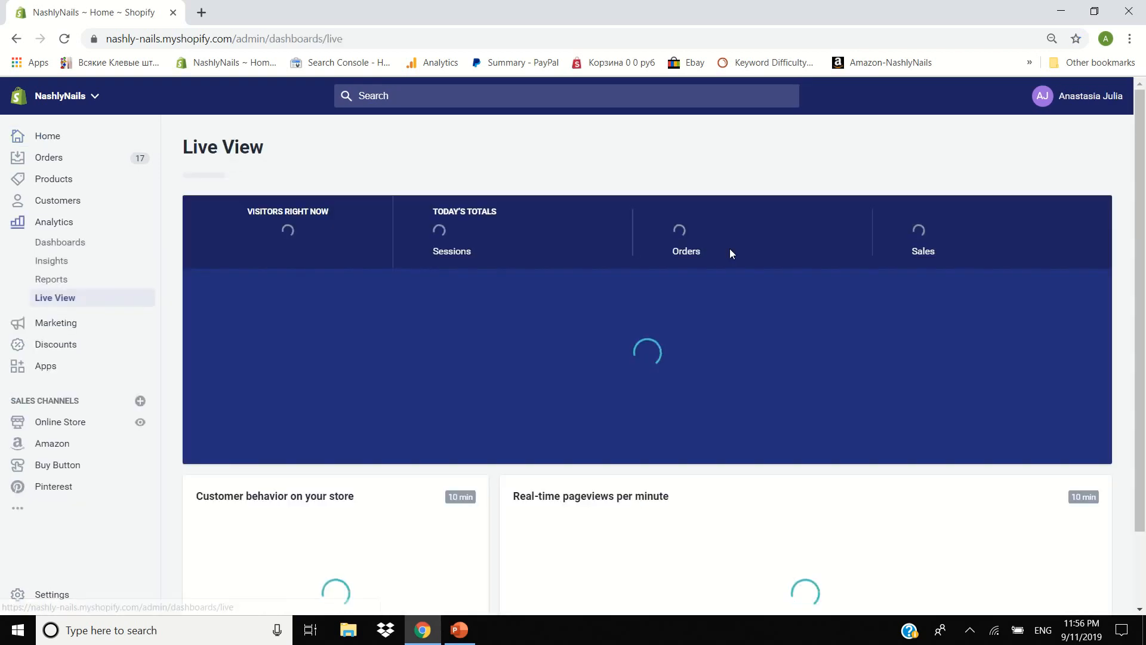
left_click_drag(1142, 161, 1142, 275)
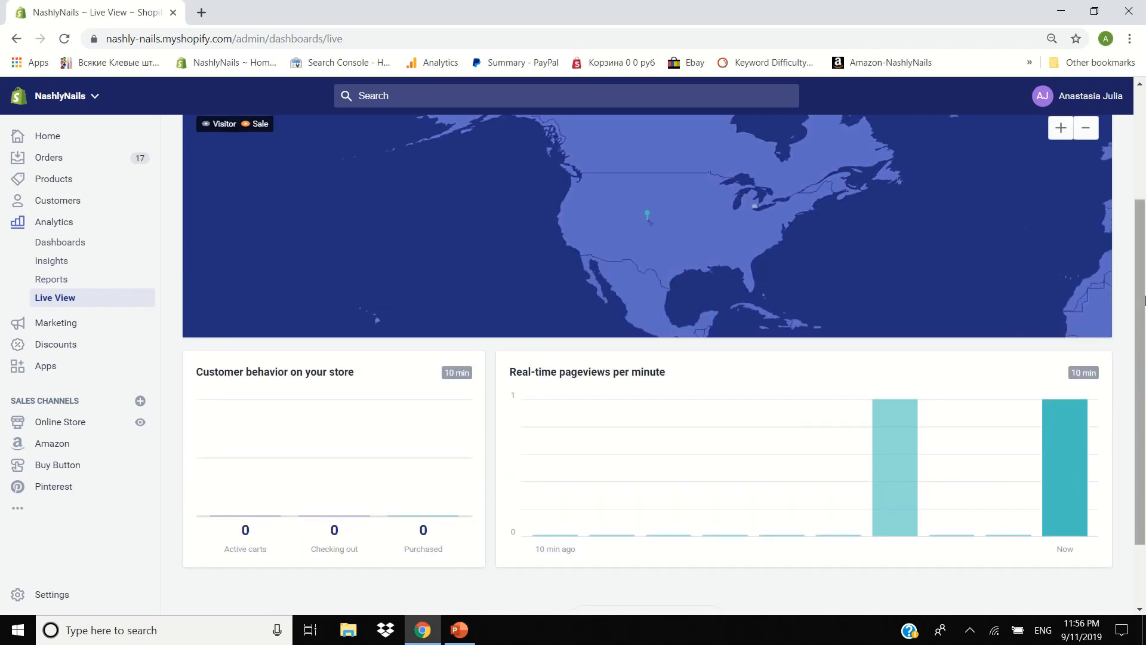
left_click_drag(1140, 312, 1145, 76)
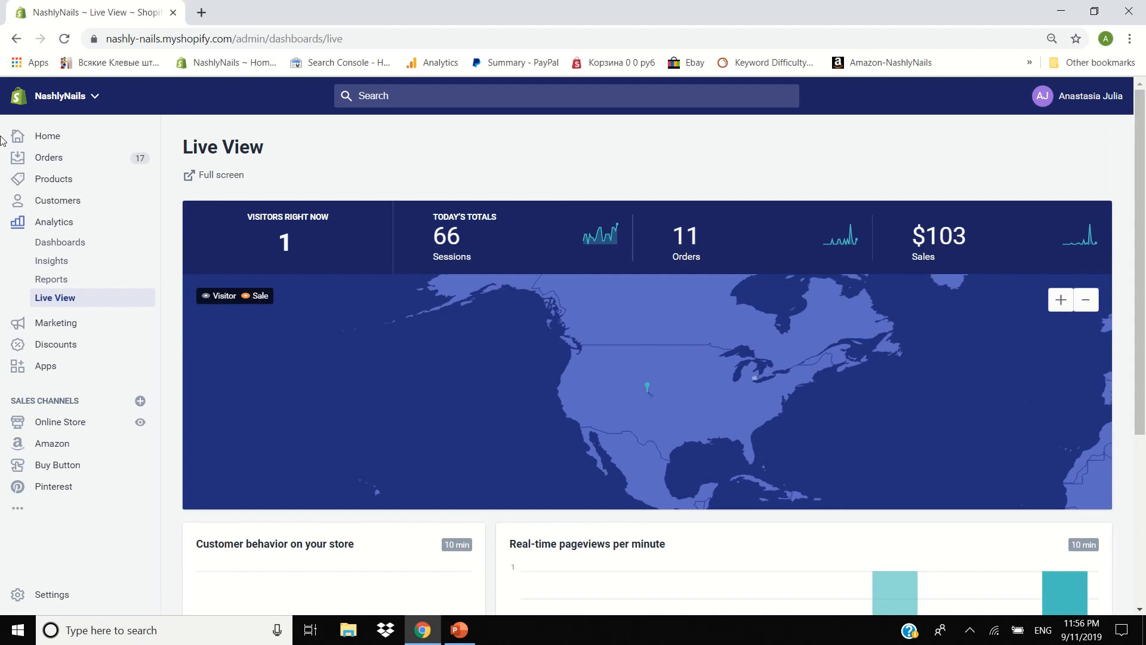
Open the list of all orders and open the newest order, the $3.99 one.
left_click(56, 163)
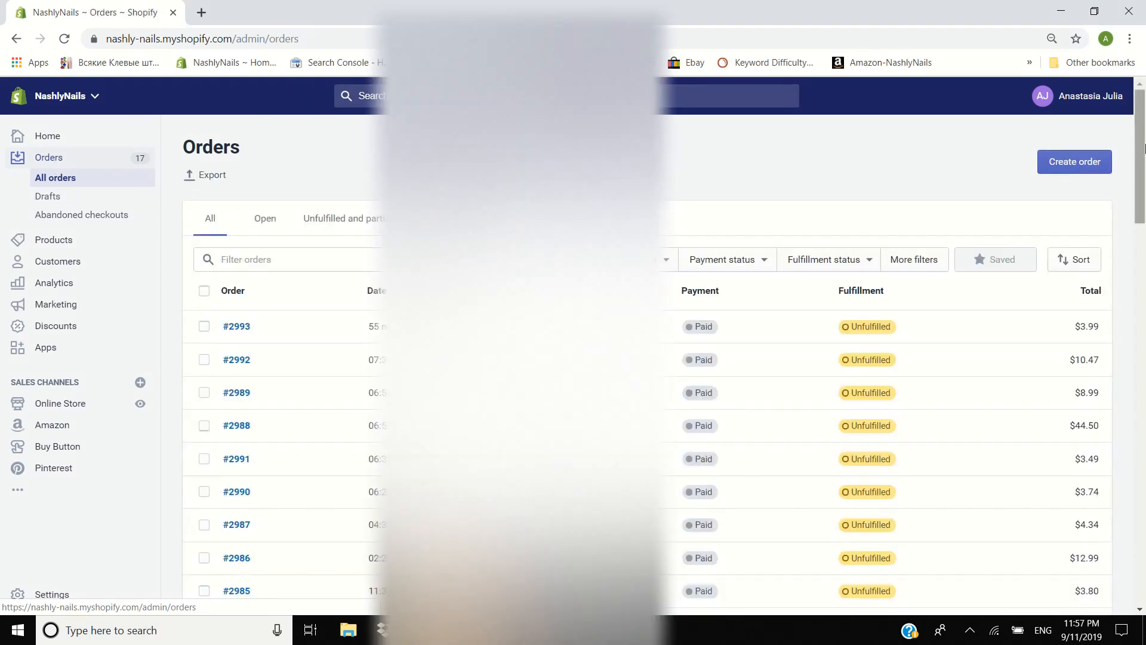
mouse_move(1144, 150)
left_mouse_down()
mouse_move(1144, 540)
mouse_move(1144, 122)
mouse_move(1144, 191)
mouse_move(1144, 143)
left_mouse_up()
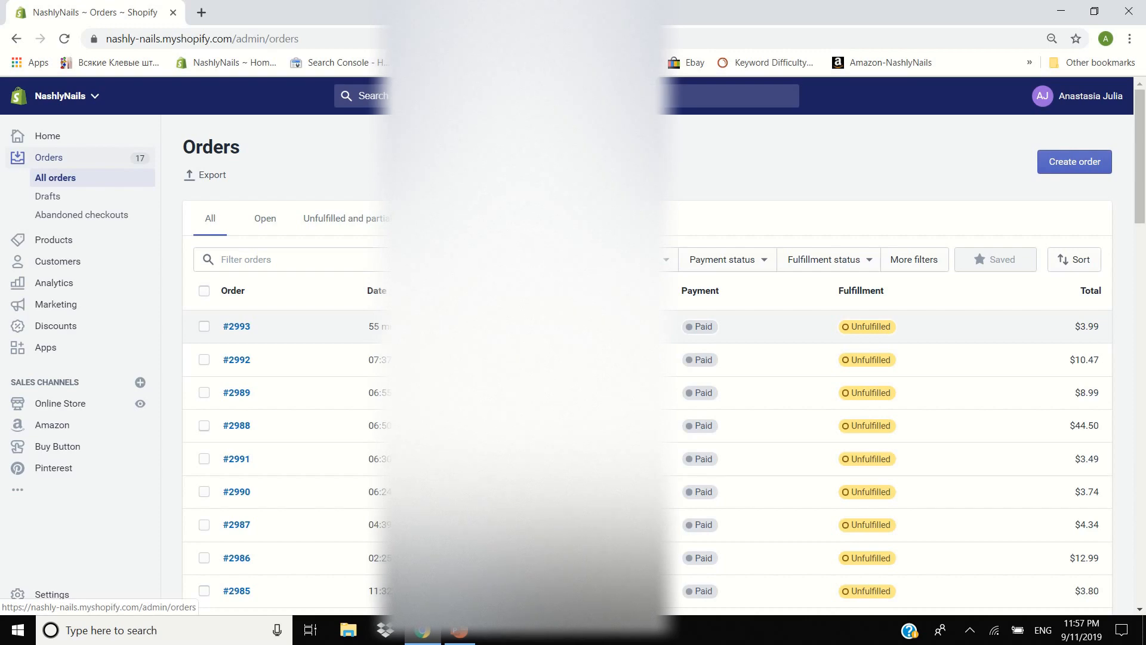
left_click(700, 329)
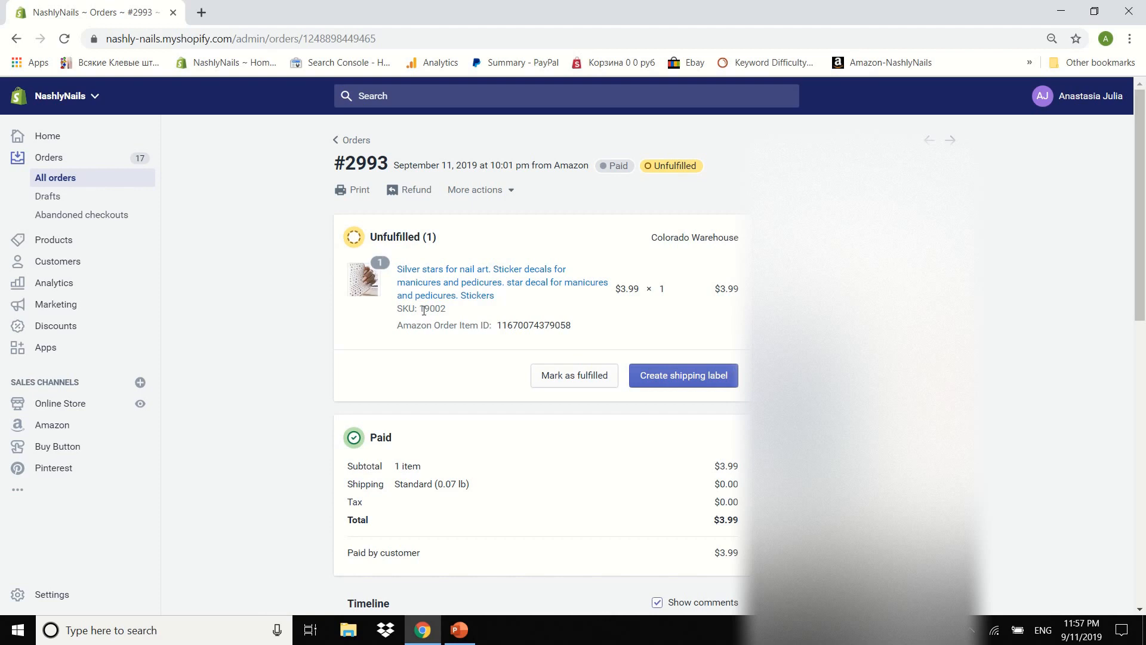
Examine the order's SKU, its Amazon order item ID, and the payment and shipping details.
left_click_drag(449, 310, 397, 311)
left_click_drag(1145, 193, 1145, 202)
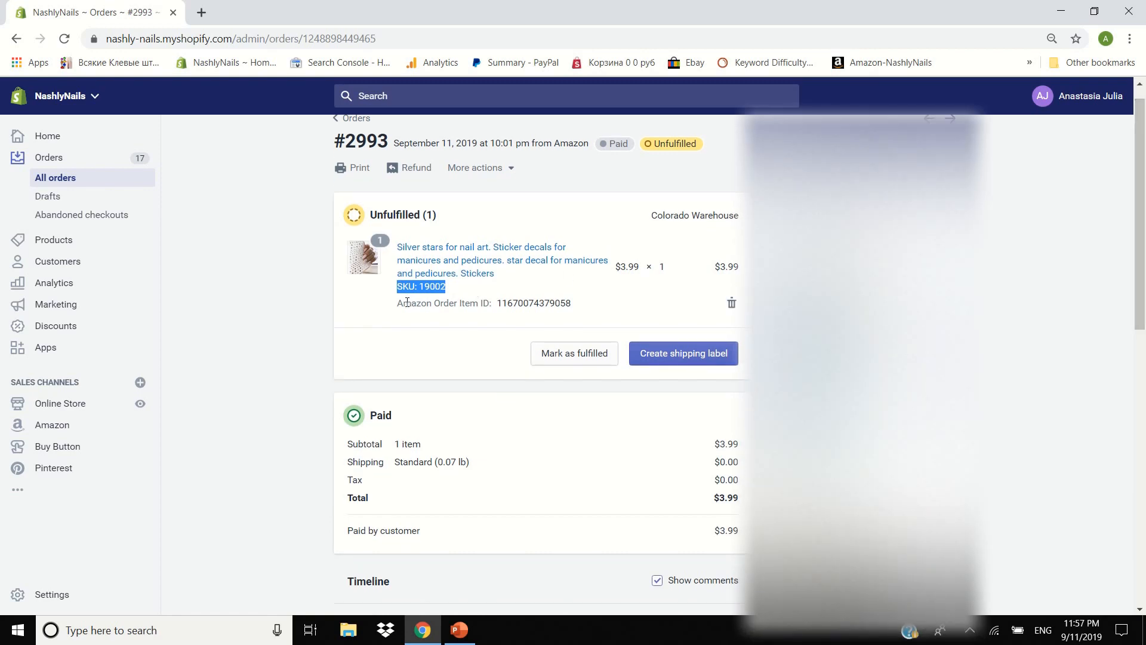
left_click_drag(399, 306, 572, 310)
left_click(572, 310)
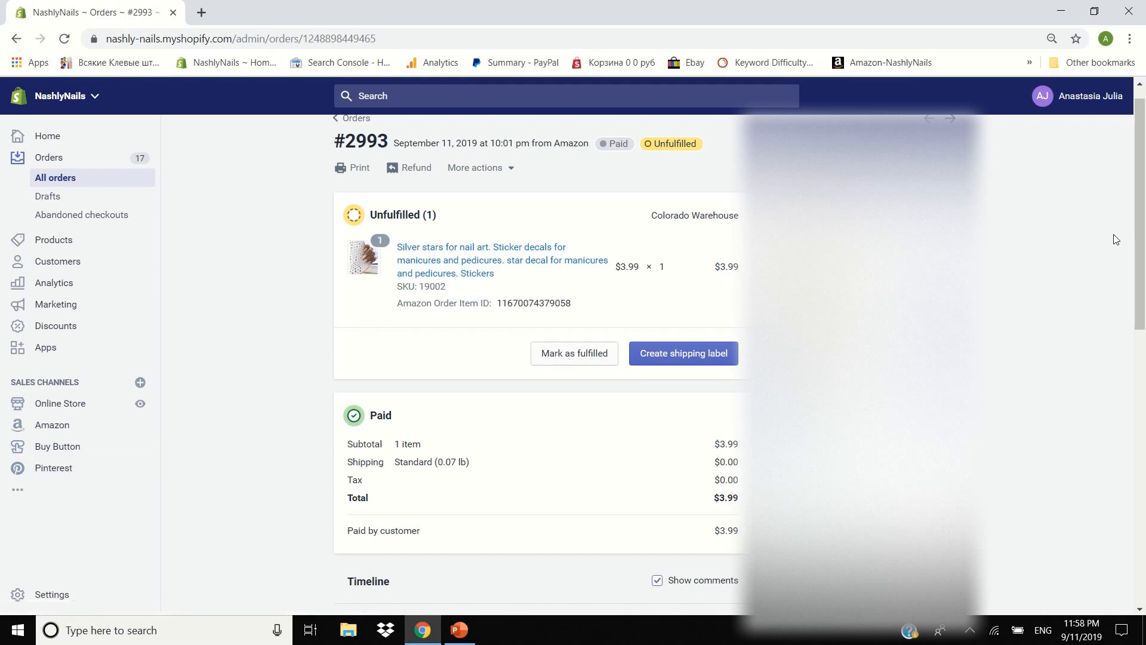
left_click_drag(1142, 237, 1145, 287)
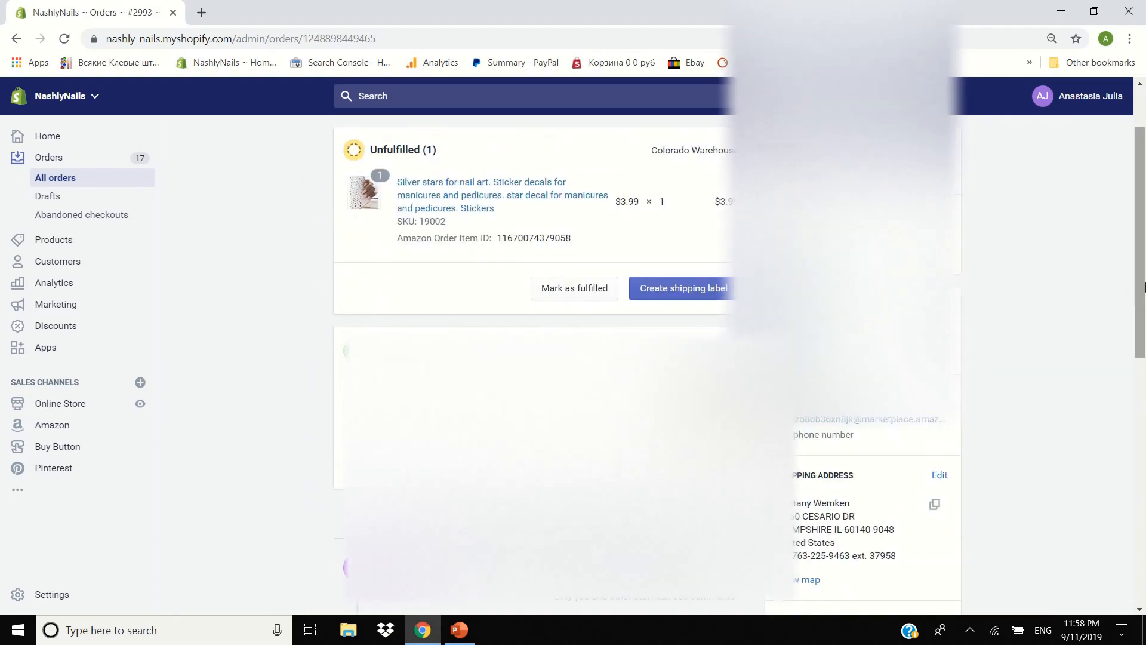
Return to all orders, open the $44.50 order placed at 06:50 pm, and review its items, conversion summary and timeline.
left_click(63, 180)
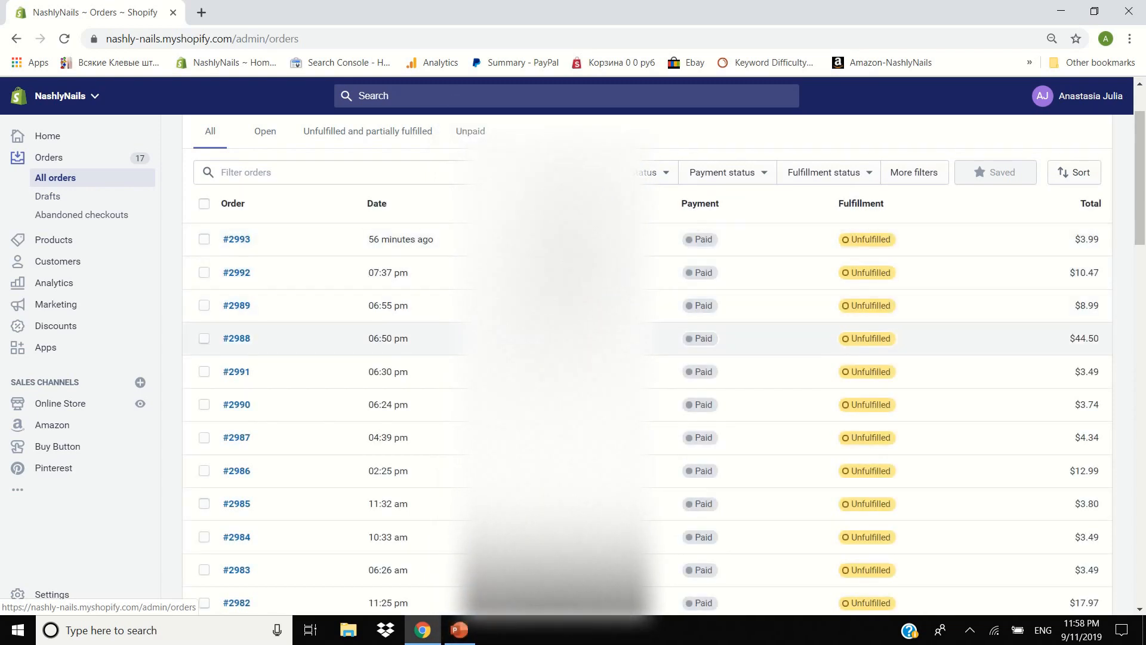
left_click(555, 338)
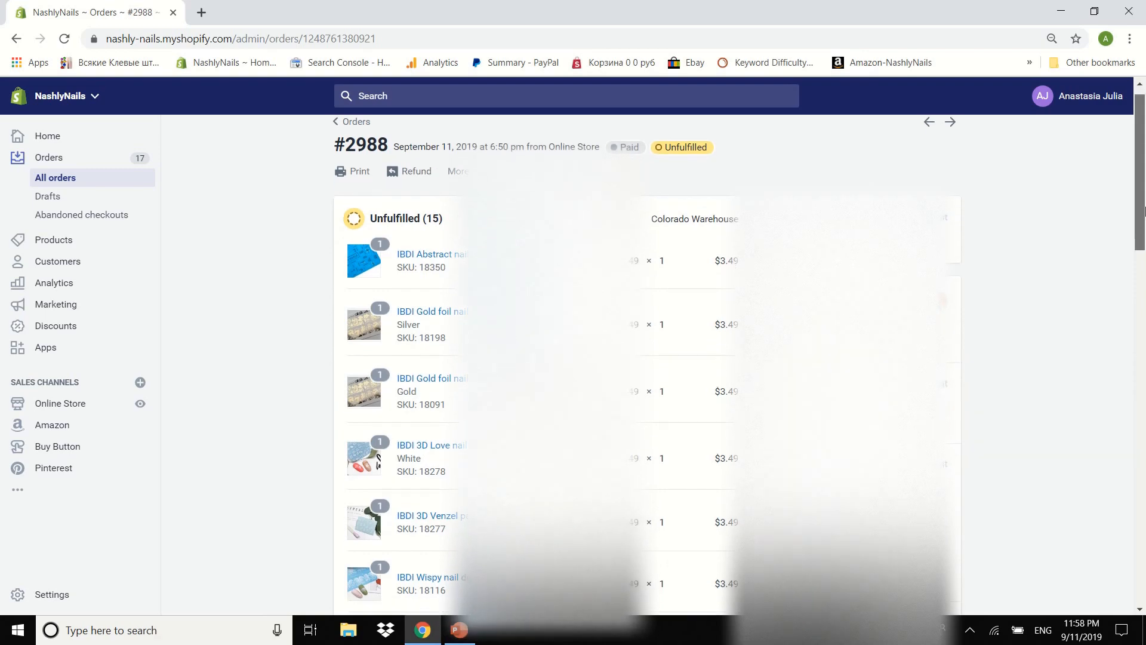
left_click_drag(1144, 210, 1145, 227)
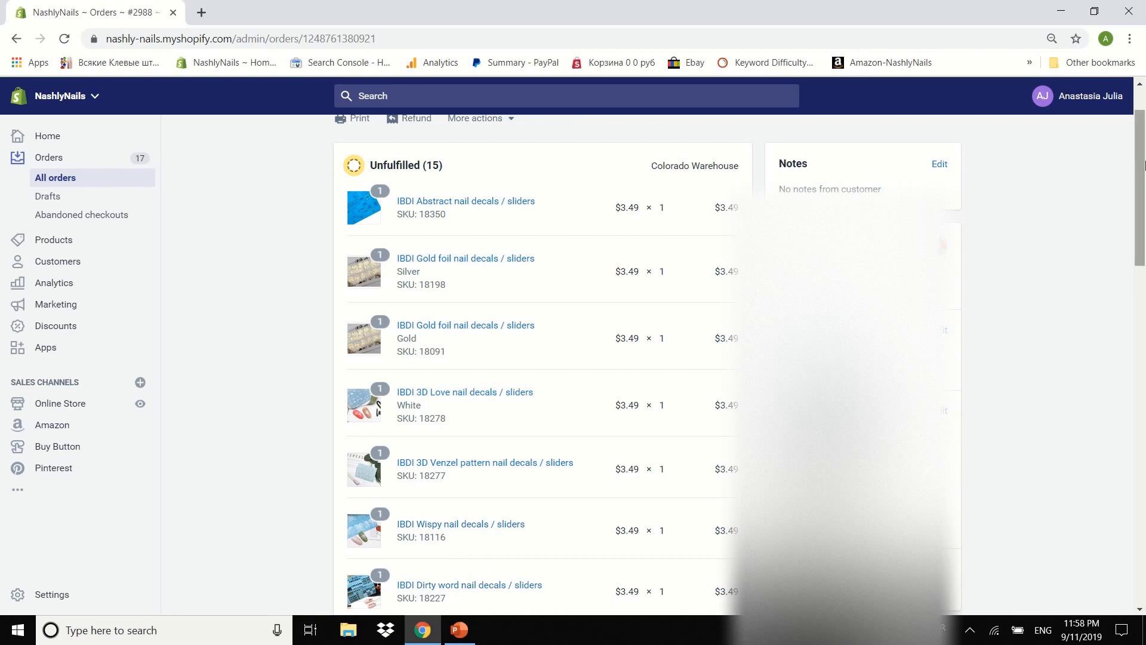
scroll(1144, 262, "down", 6)
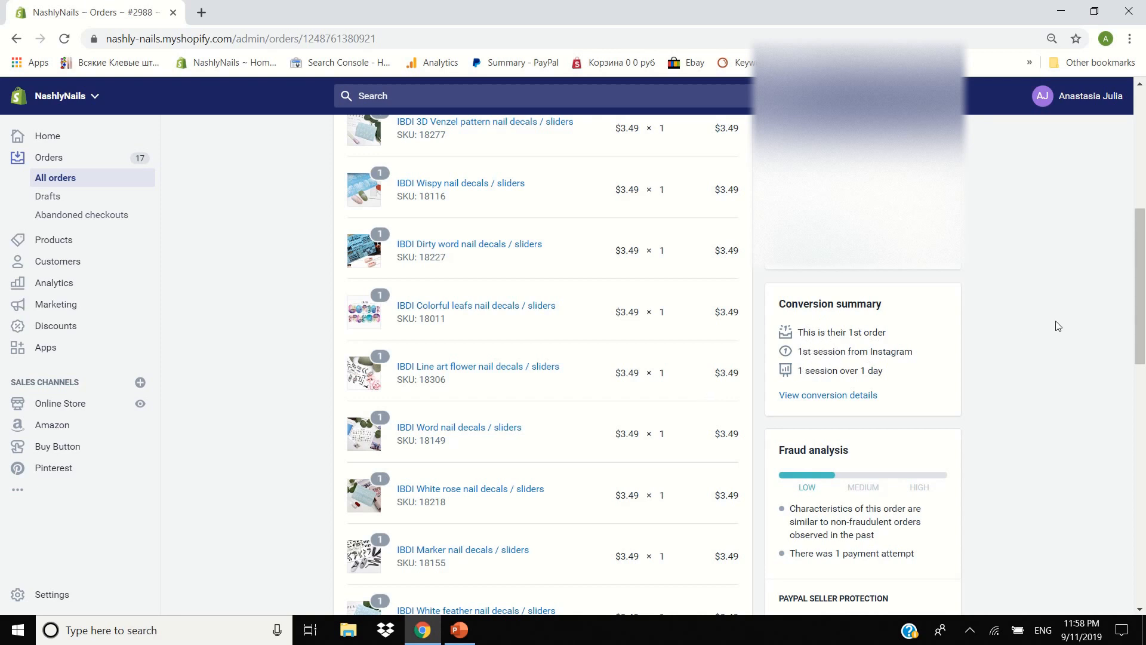
left_click_drag(1145, 282, 1144, 522)
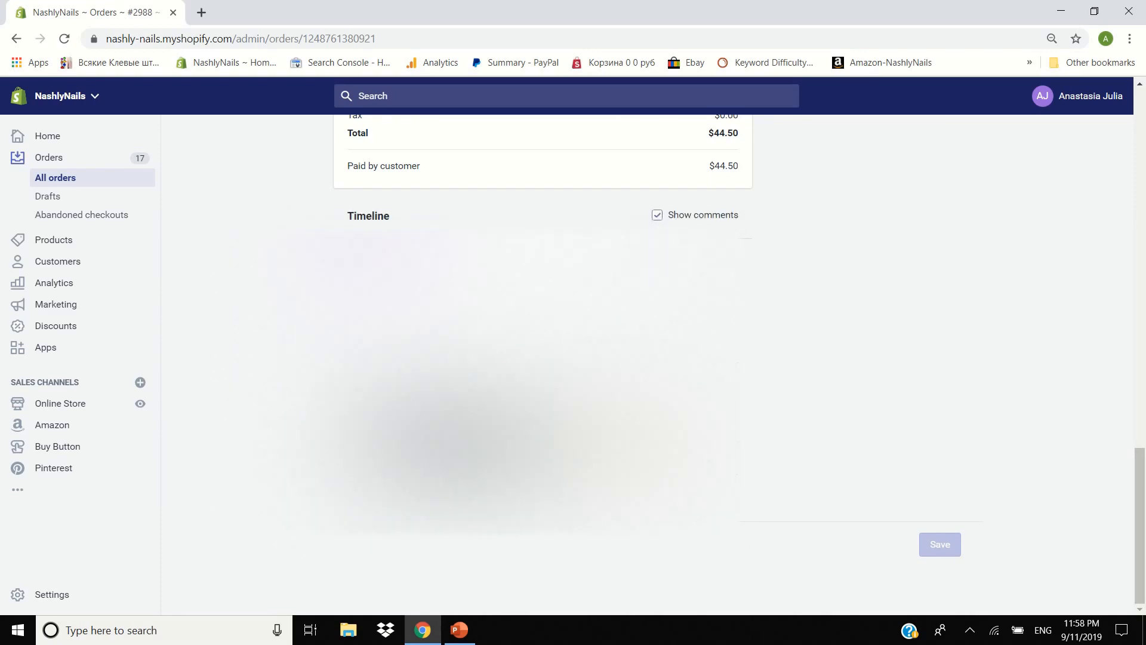
left_click_drag(1144, 515, 1144, 166)
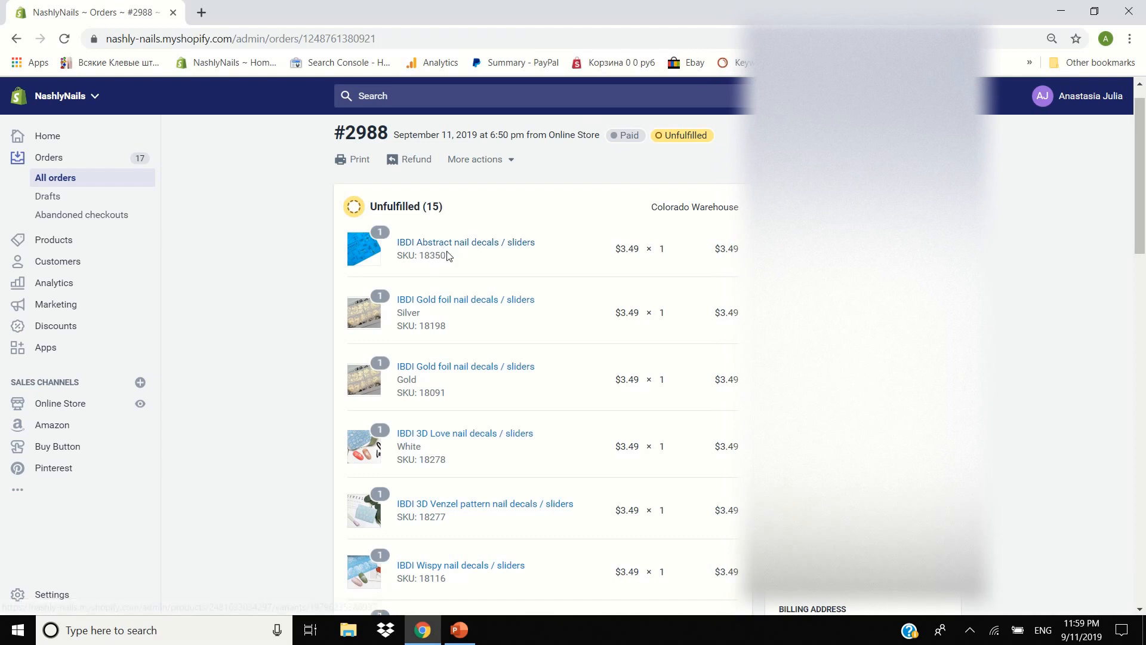
Highlight the SKU of the IBDI Abstract nail decals / sliders item in the order.
left_click_drag(450, 257, 400, 255)
left_click(458, 264)
mouse_move(459, 264)
left_mouse_down()
mouse_move(399, 261)
mouse_move(455, 266)
left_mouse_up()
left_click(399, 260)
left_click(456, 268)
left_click_drag(458, 259, 399, 259)
left_click(173, 242)
Review the list of abandoned checkouts with their email and recovery statuses, and the list of discount codes.
left_click(65, 217)
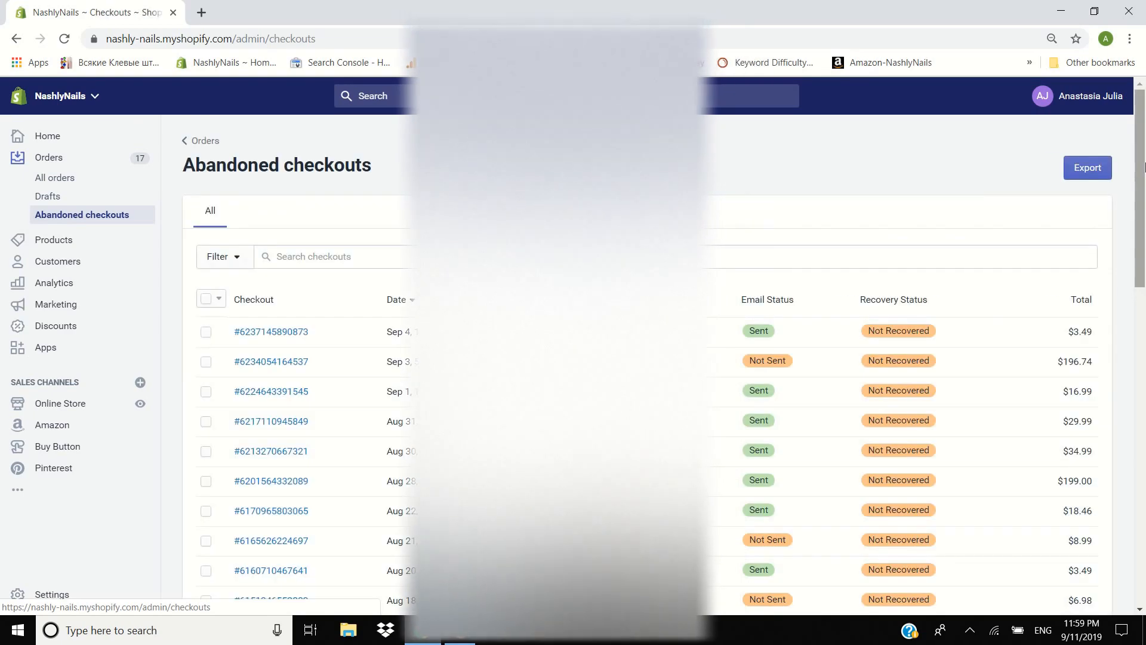
left_click_drag(1143, 167, 1144, 210)
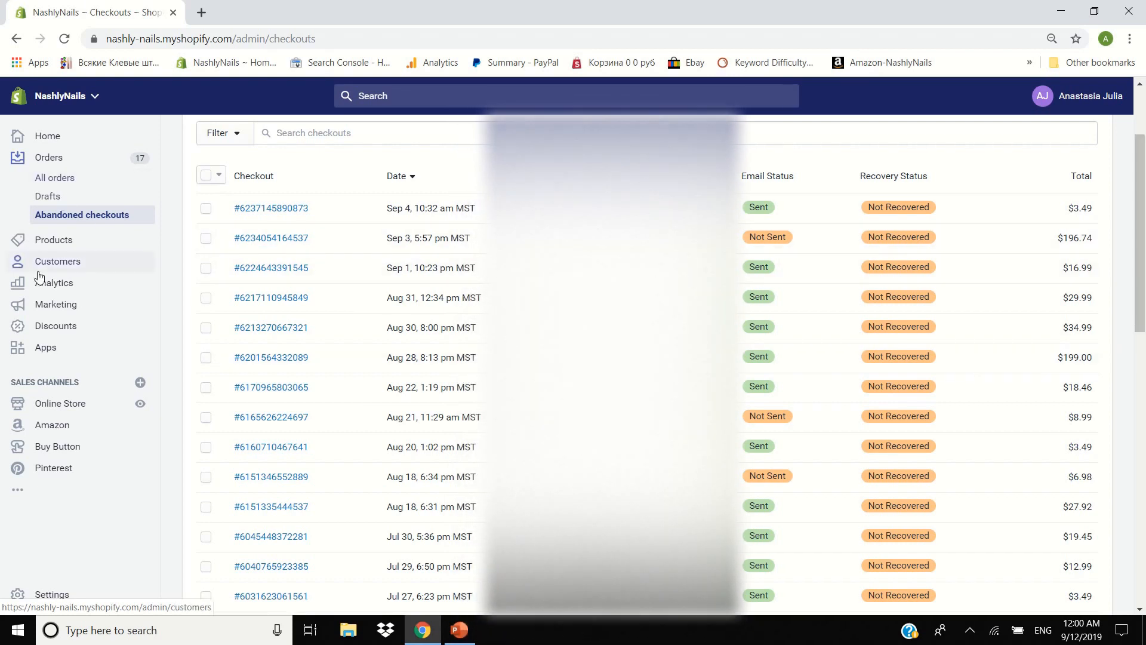
left_click(56, 325)
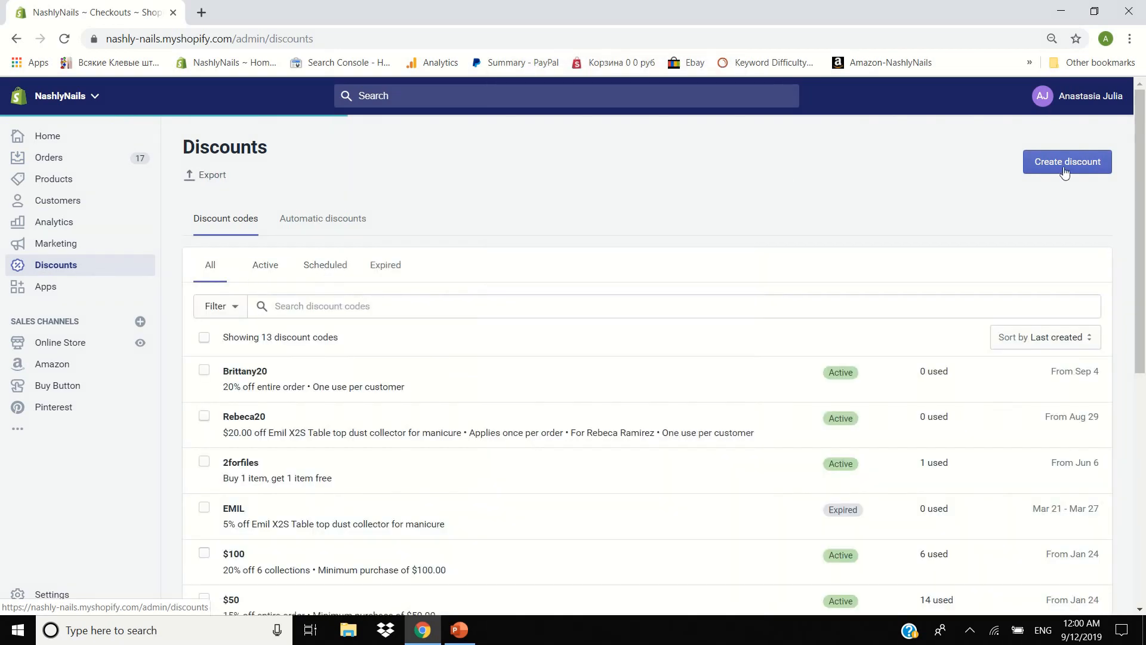
left_click_drag(1142, 183, 1142, 238)
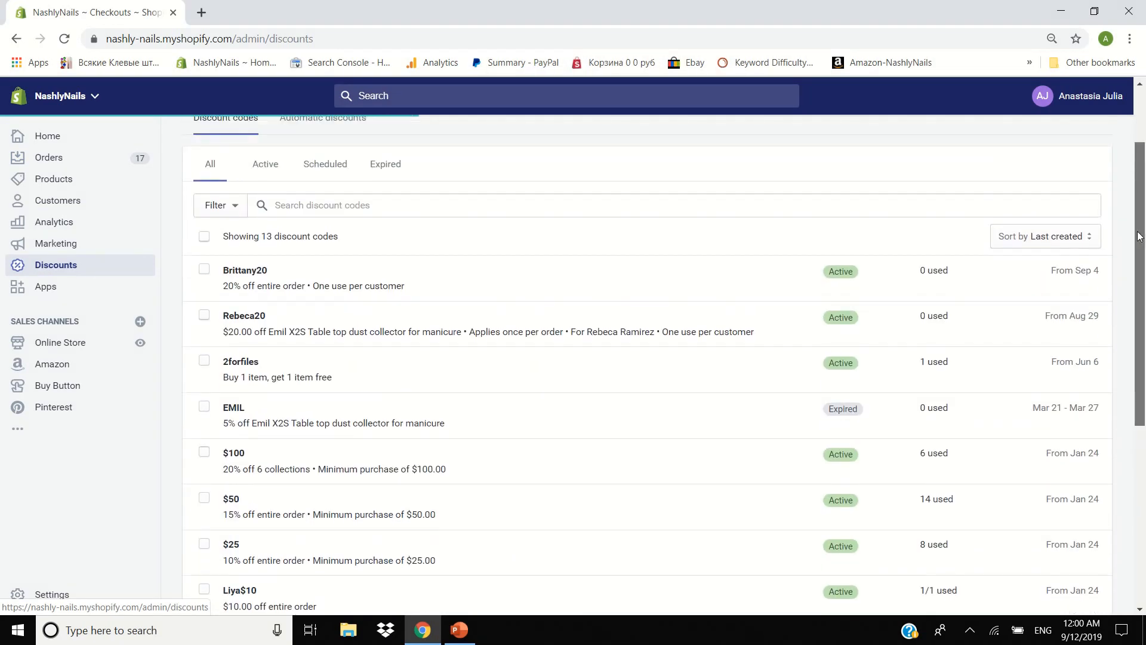
Open the customer list and sort the customers by Most spent.
left_click(66, 204)
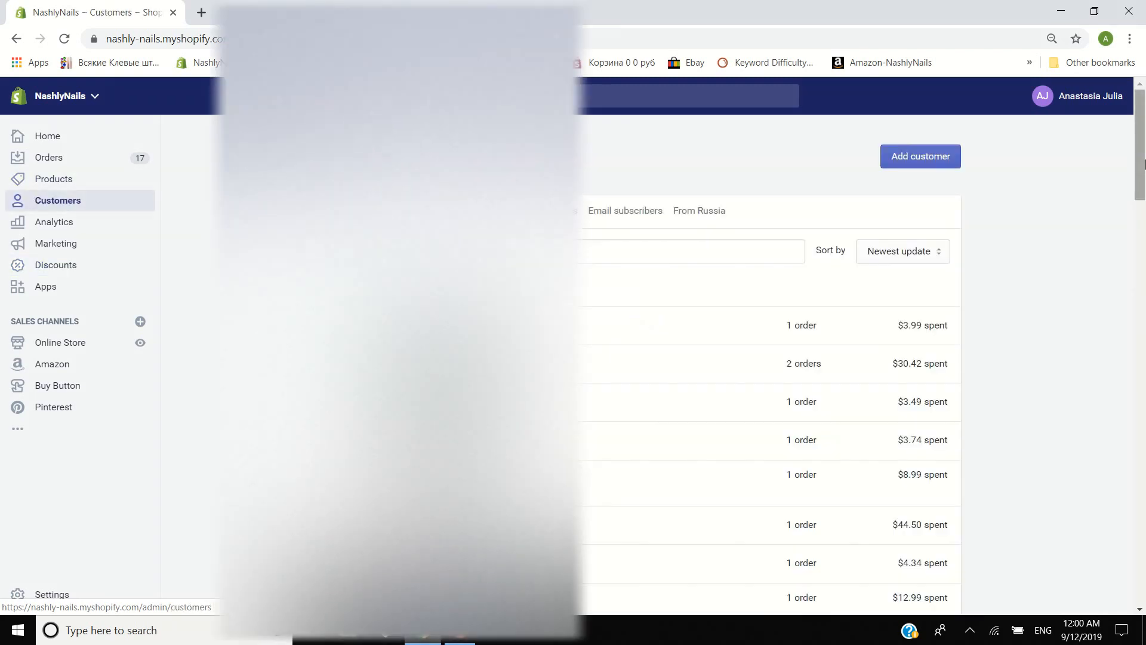
mouse_move(1144, 162)
left_mouse_down()
mouse_move(1144, 454)
mouse_move(1144, 163)
left_mouse_up()
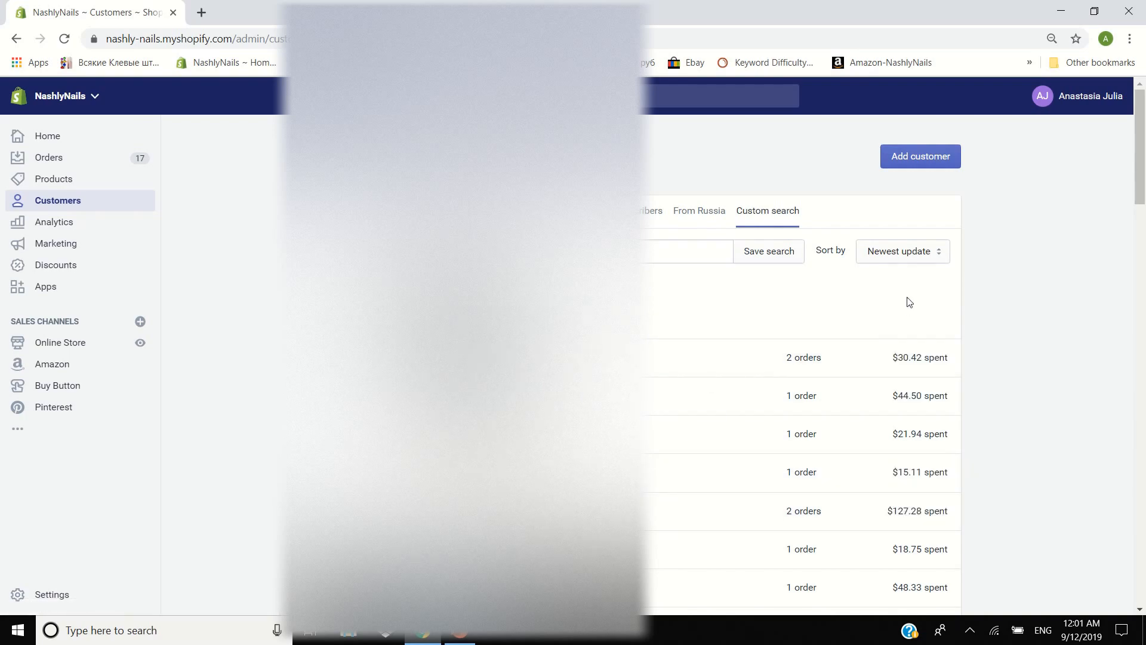
left_click(934, 251)
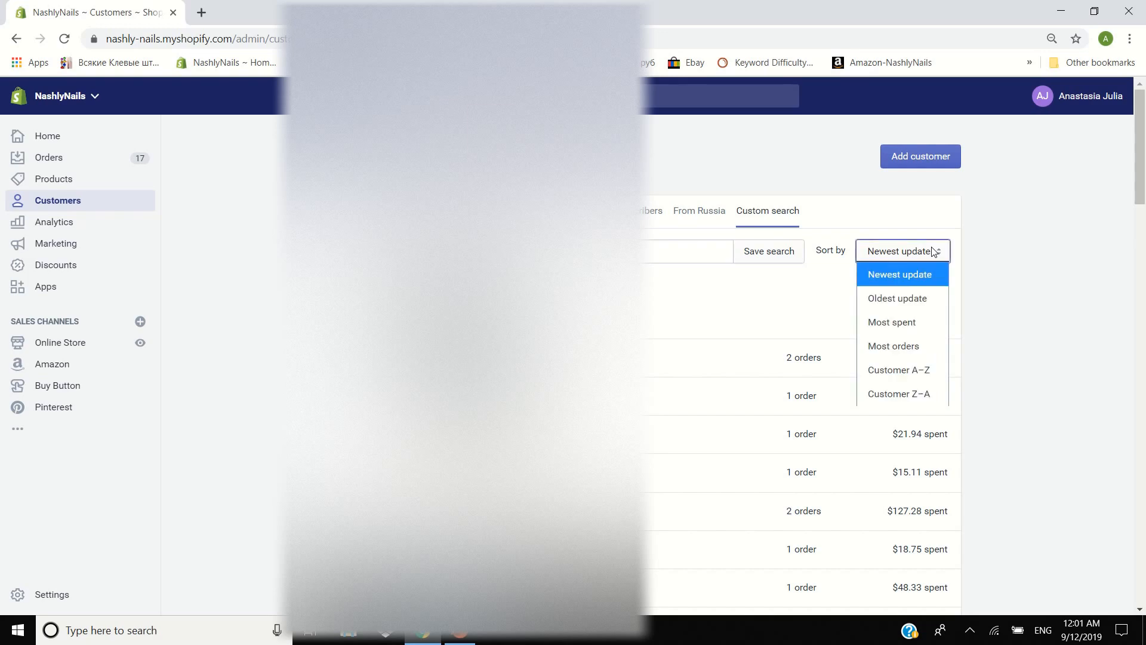
left_click(902, 322)
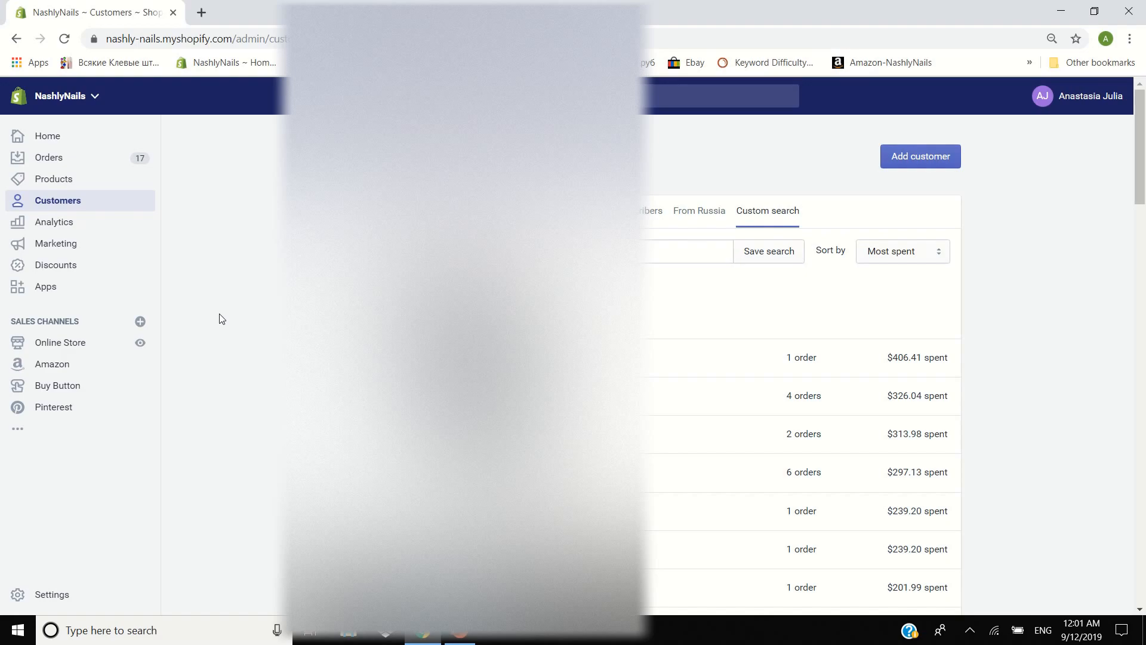
Open the analytics overview dashboard, pick September 1 to 11, 2019 as its date range, and check the preset ranges.
left_click(55, 226)
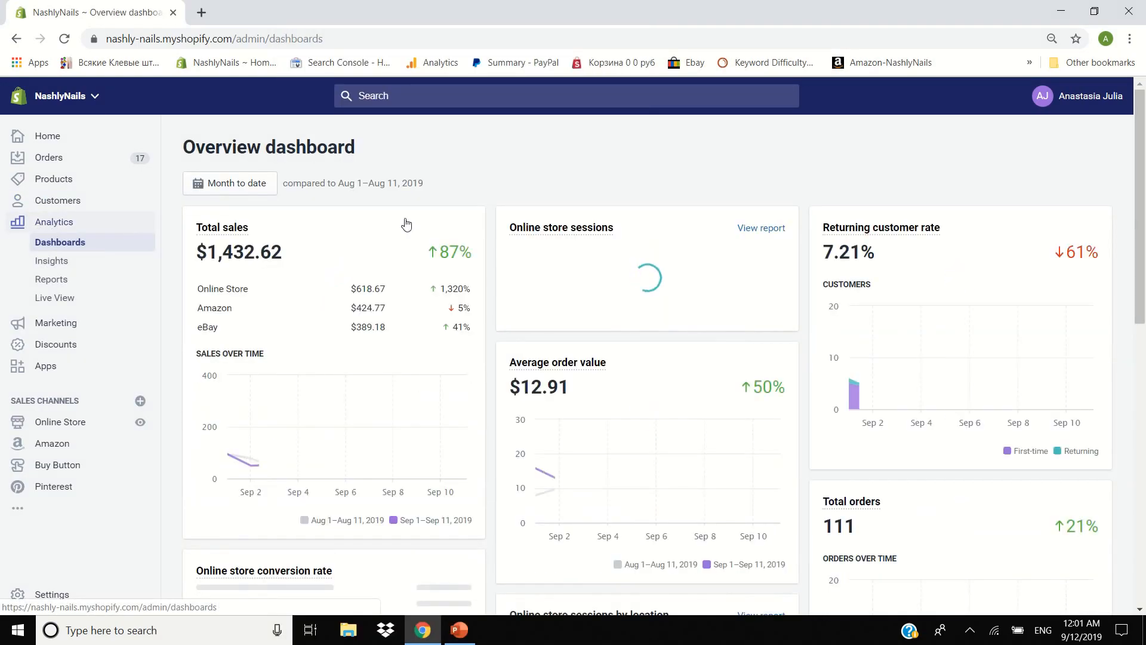
left_click(251, 183)
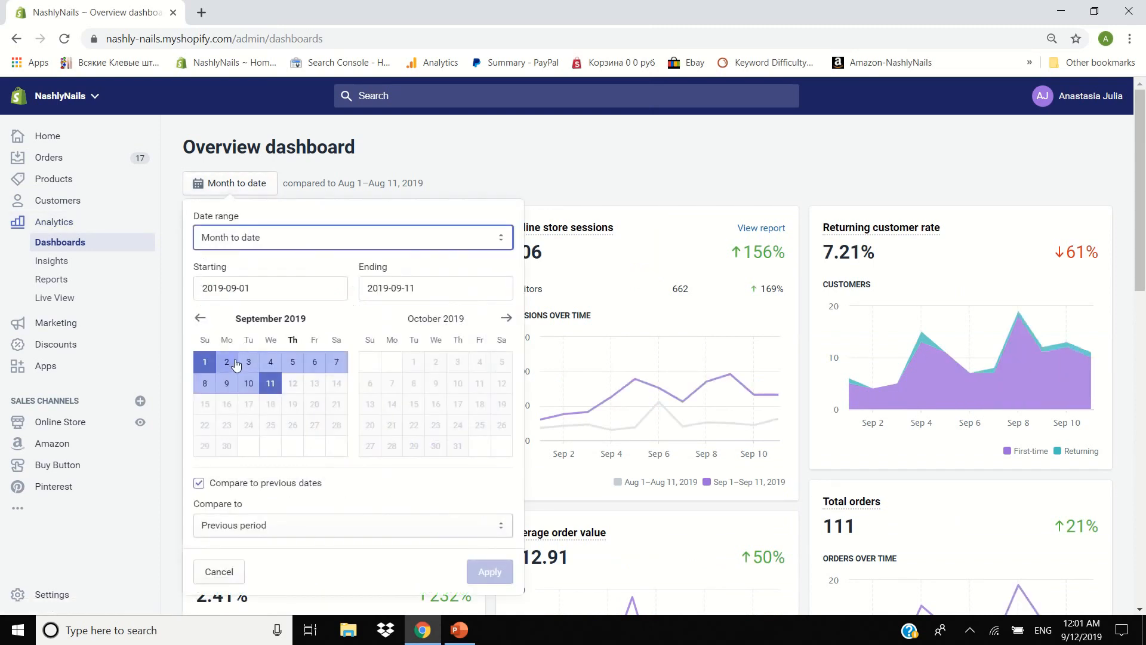
left_click(205, 361)
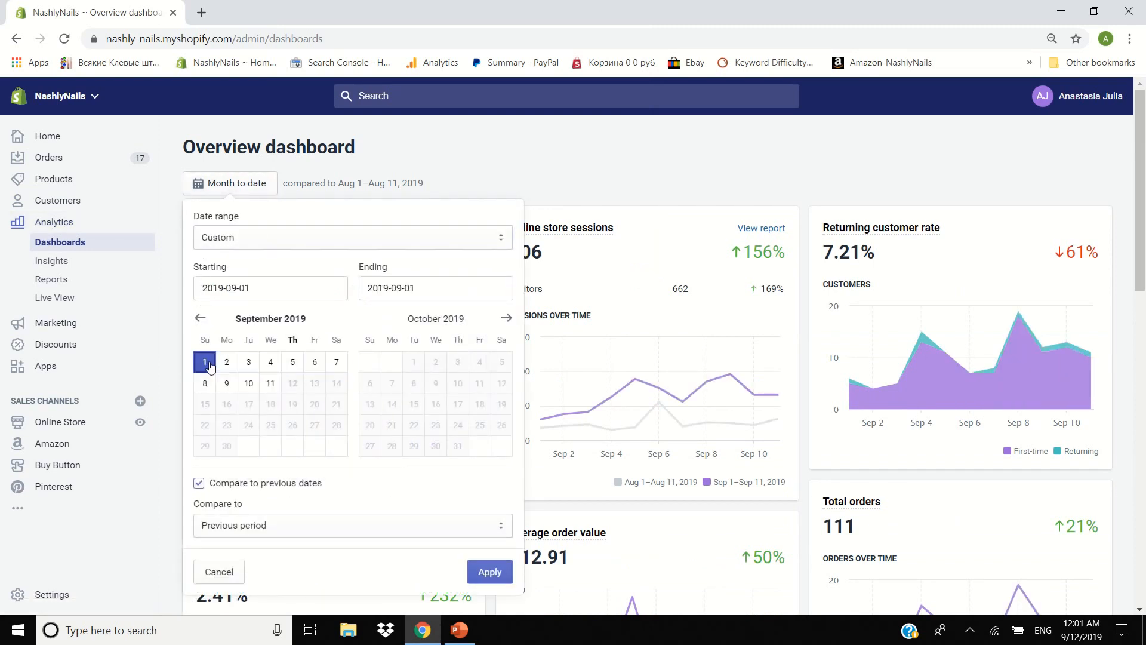
left_click(273, 389)
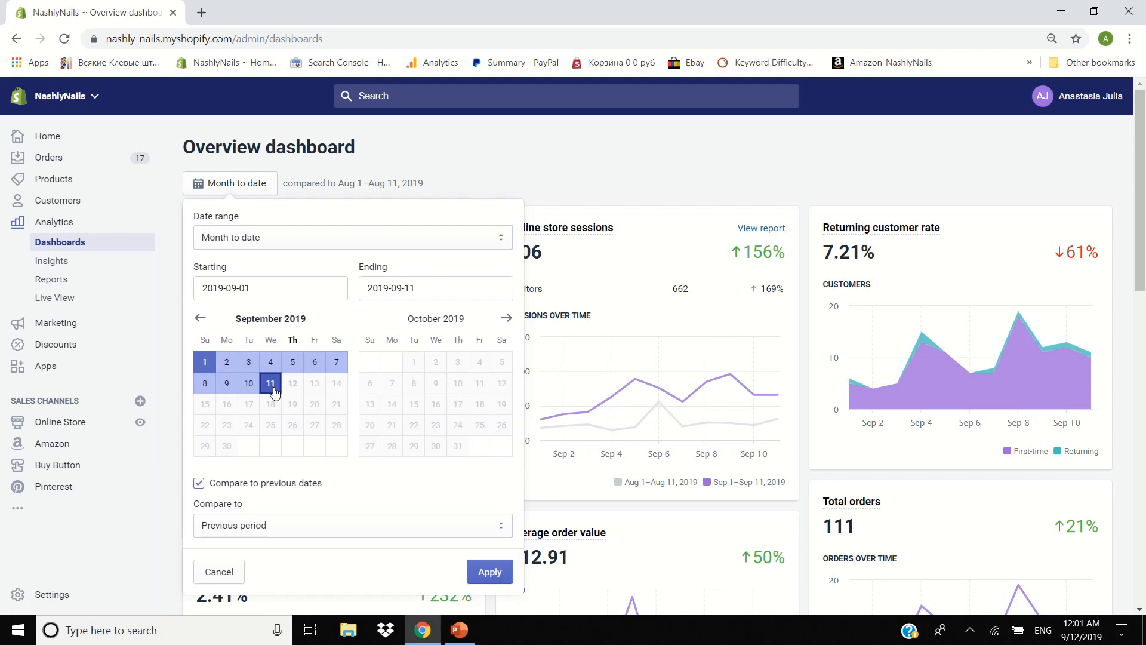
left_click(264, 246)
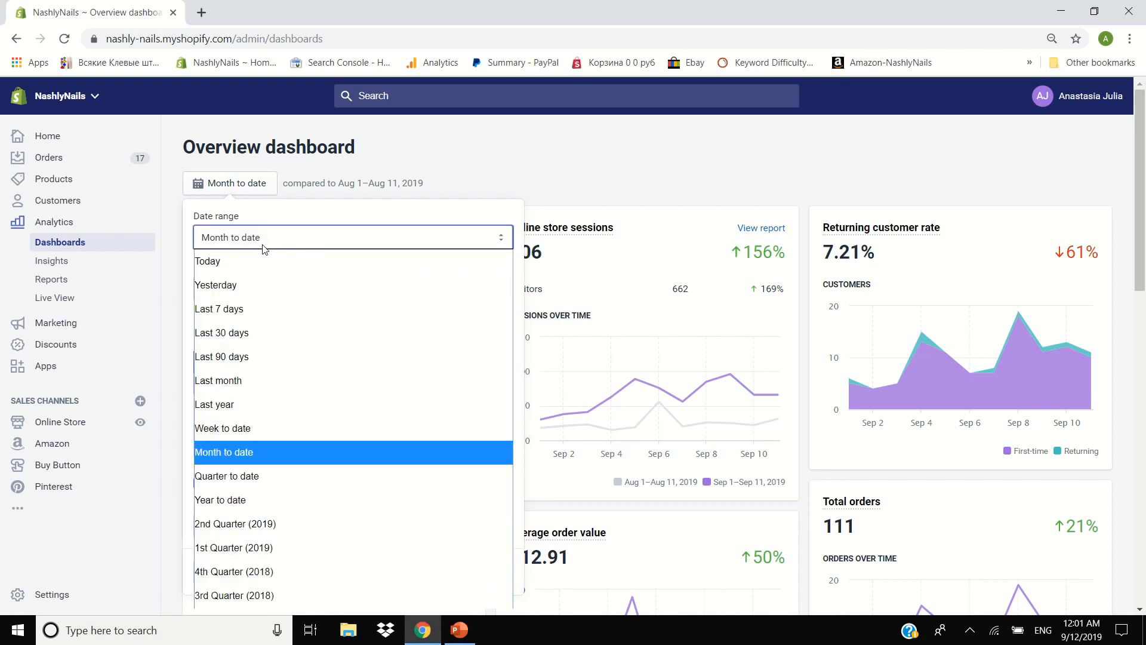
left_click(327, 236)
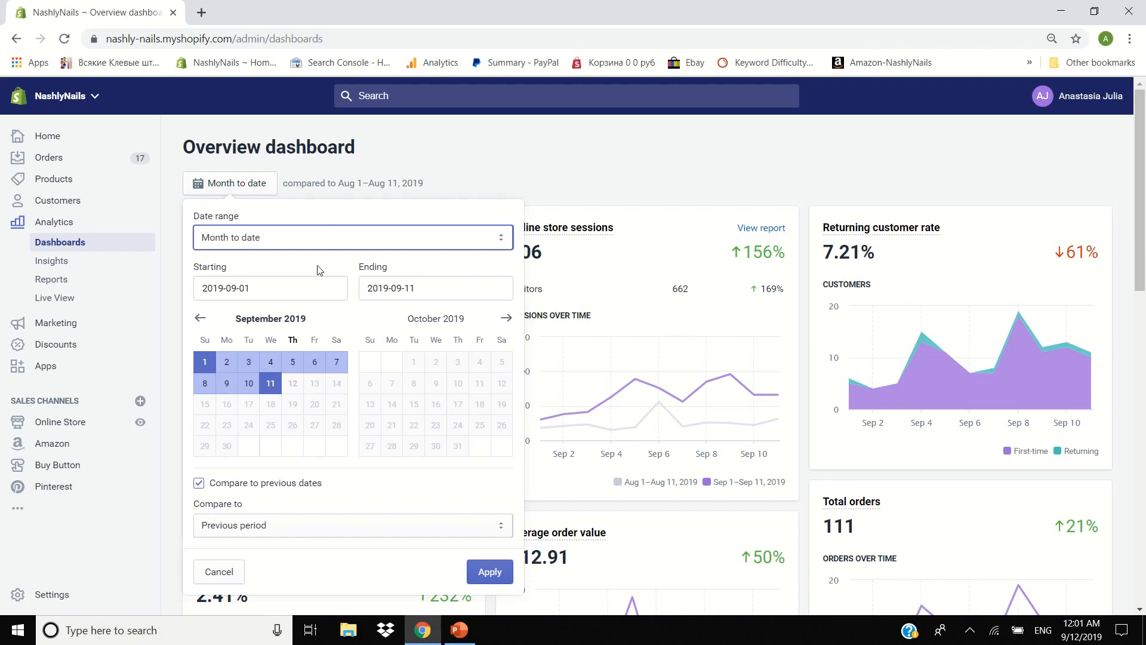
Reselect the dashboard's date range with 2019-09-01 as the start and 2019-09-11 as the end, after browsing to August.
left_click(208, 366)
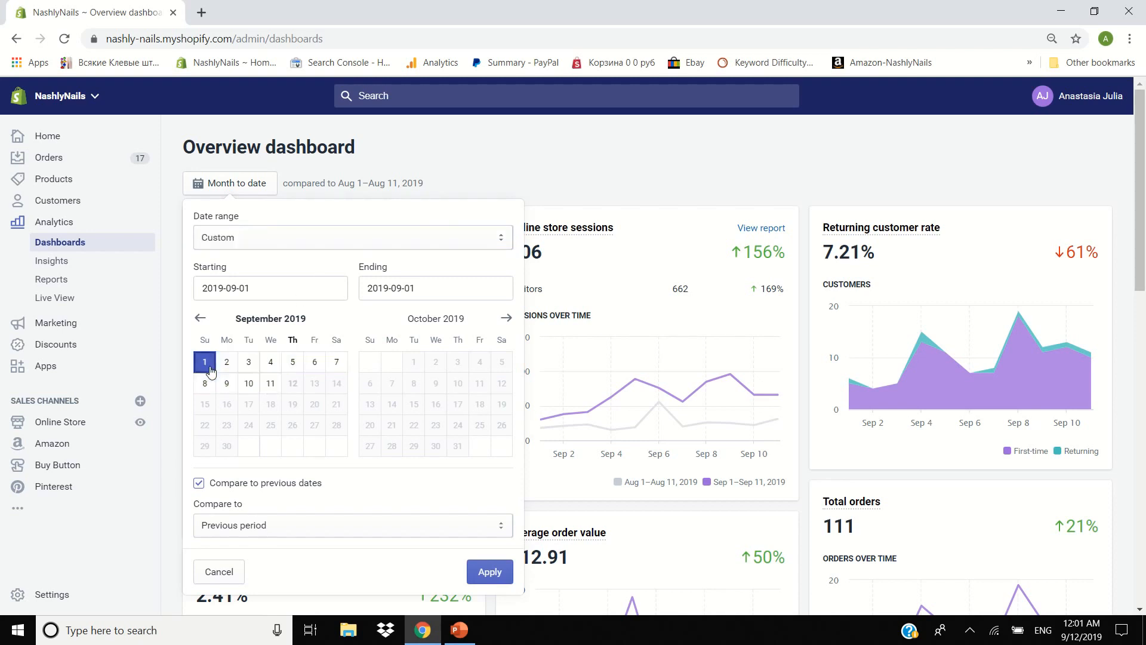
left_click(200, 318)
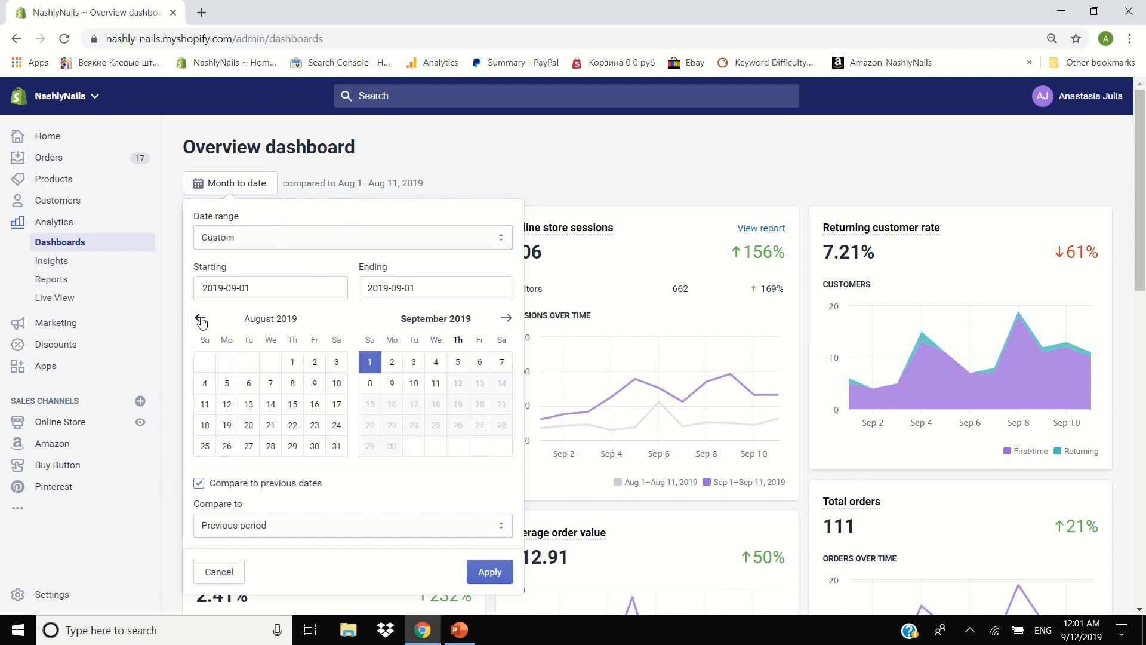
left_click(506, 318)
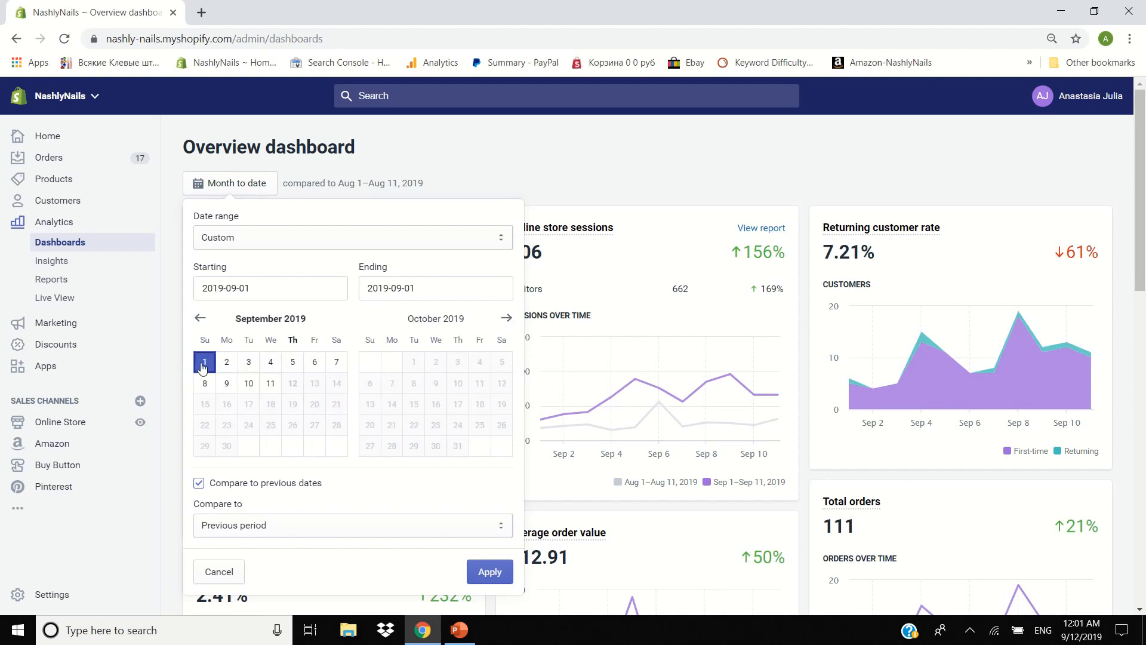
left_click(271, 383)
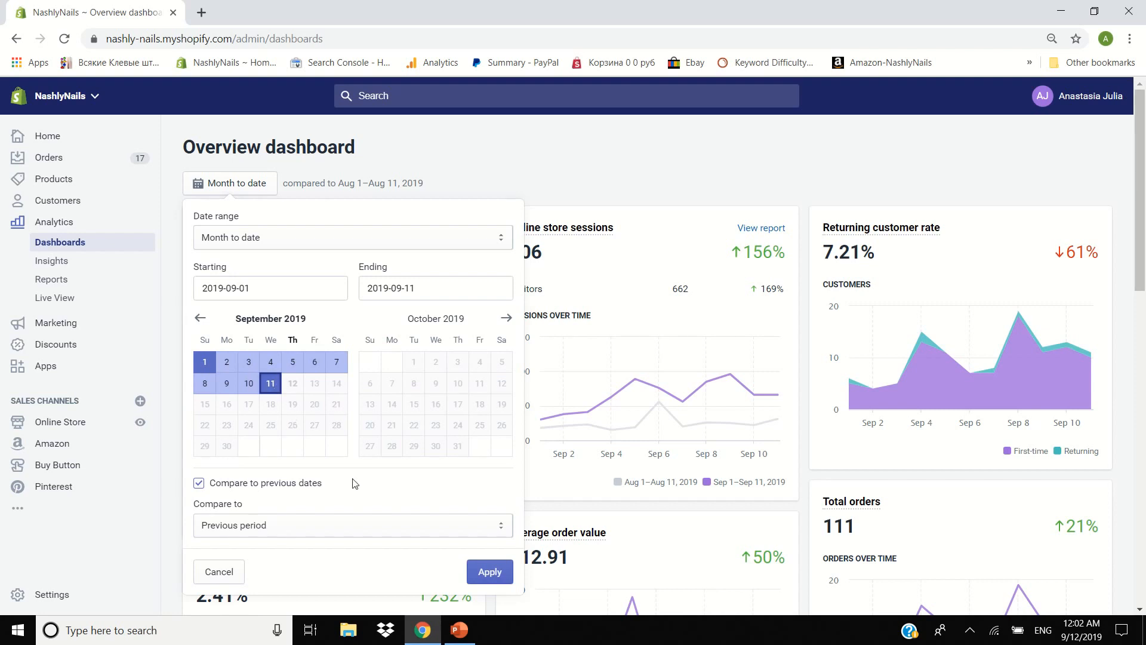
Apply the selected month-to-date range and review the overview dashboard's sales, conversion, product, session and referrer reports.
left_click(503, 570)
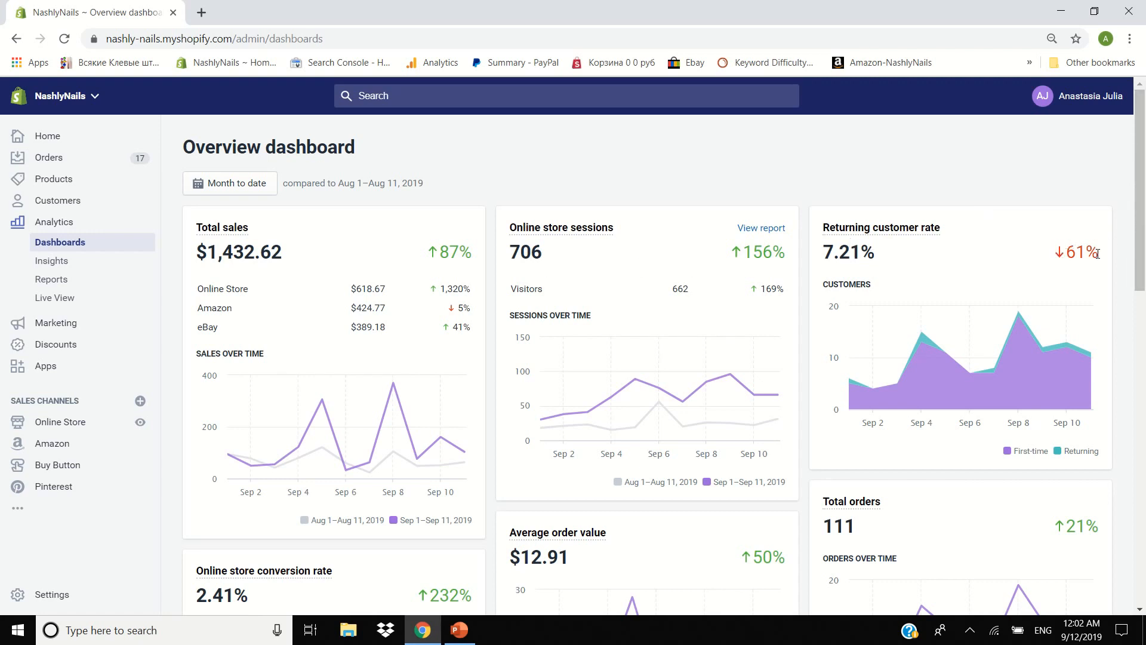
left_click_drag(1097, 254, 1055, 252)
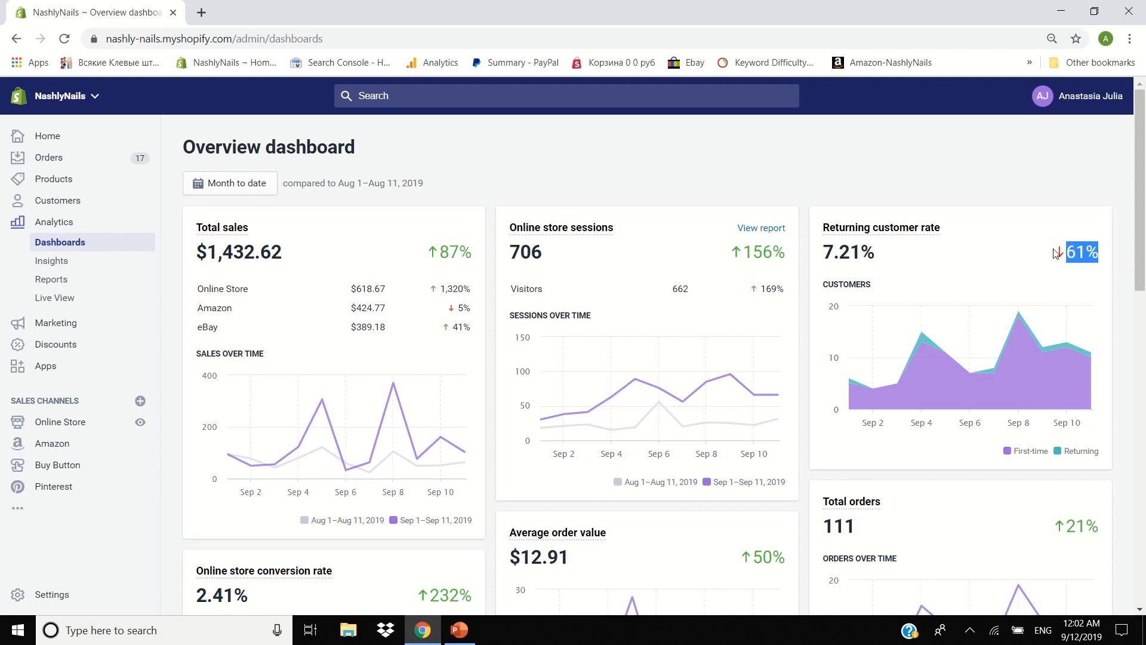
left_click(995, 255)
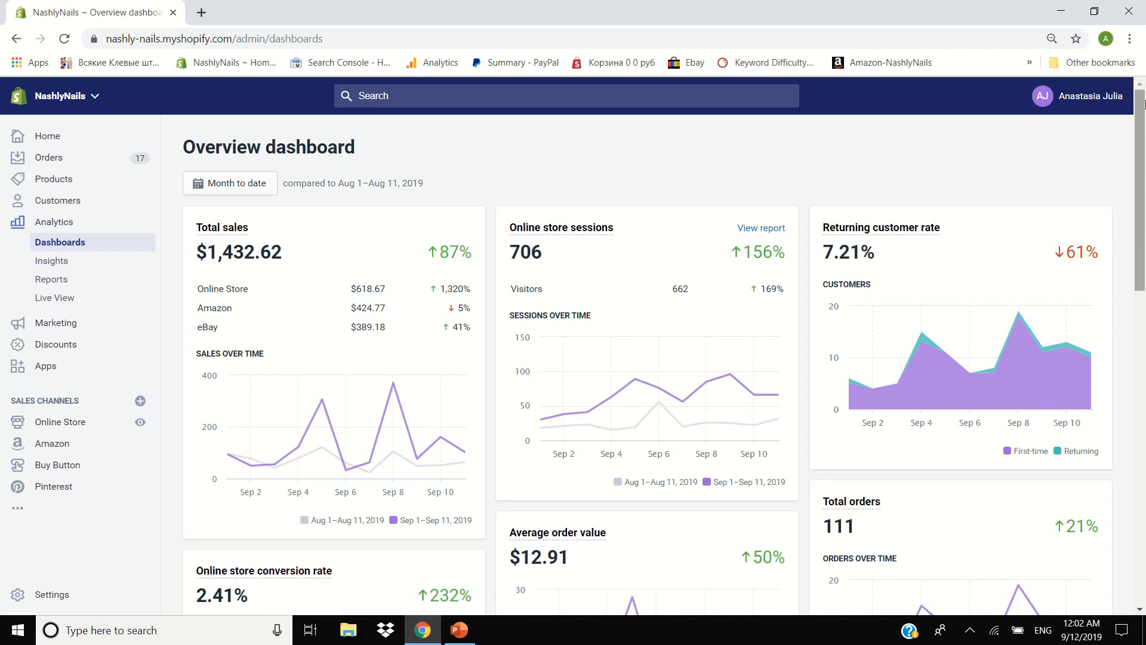
left_click_drag(1143, 105, 1144, 279)
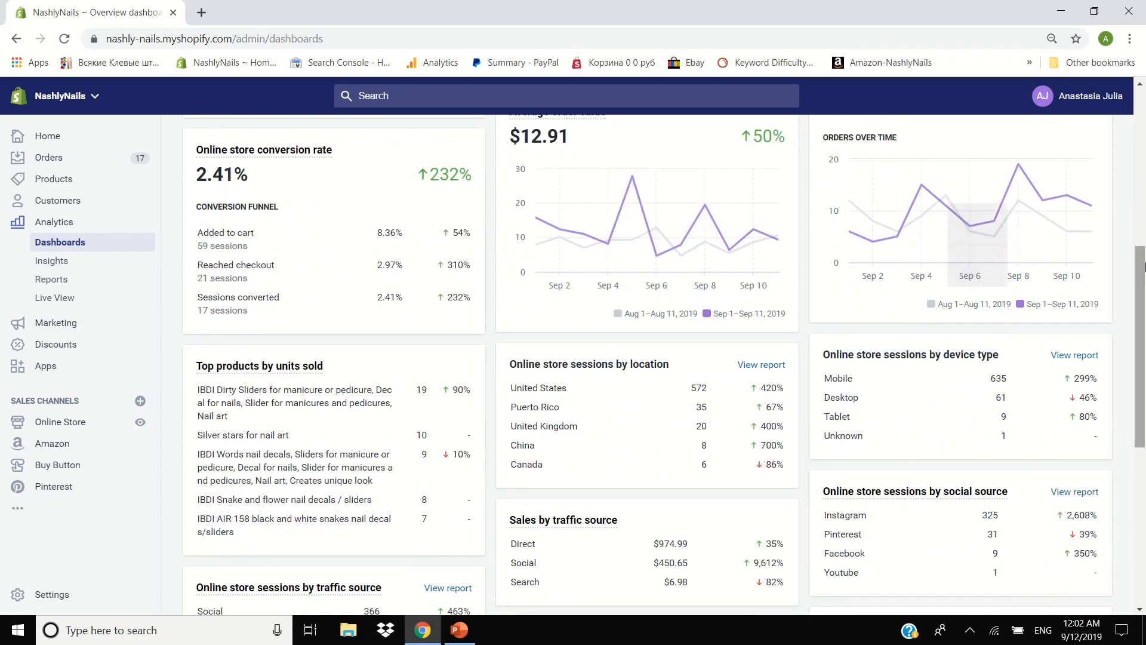
left_click_drag(1143, 302, 1144, 388)
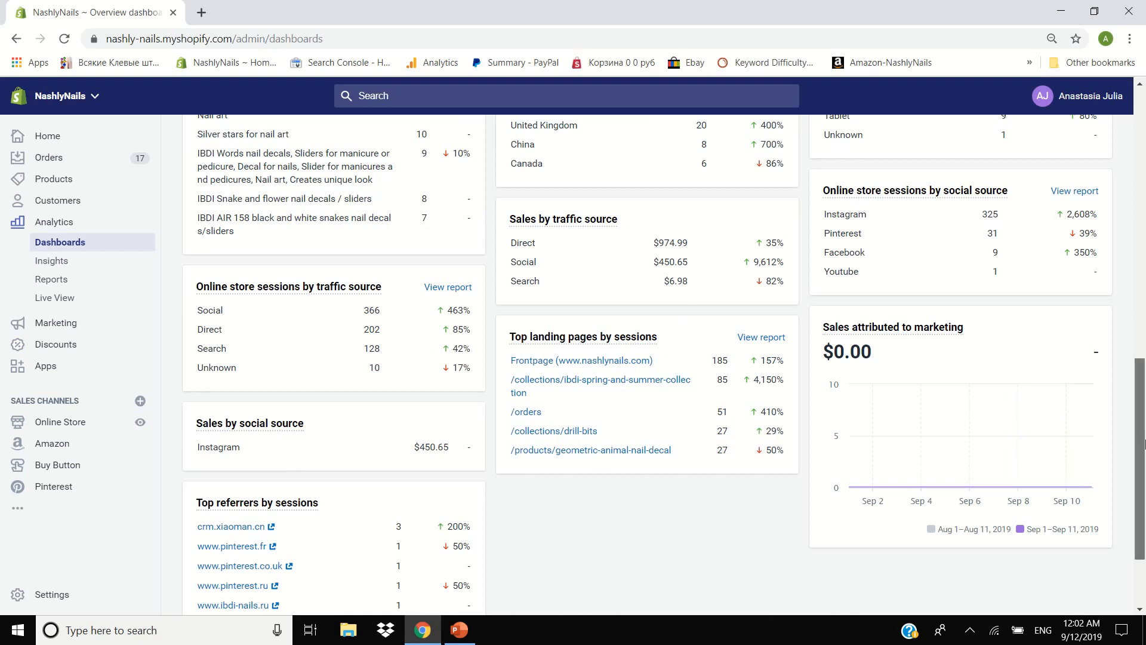
left_click_drag(1145, 442, 1145, 478)
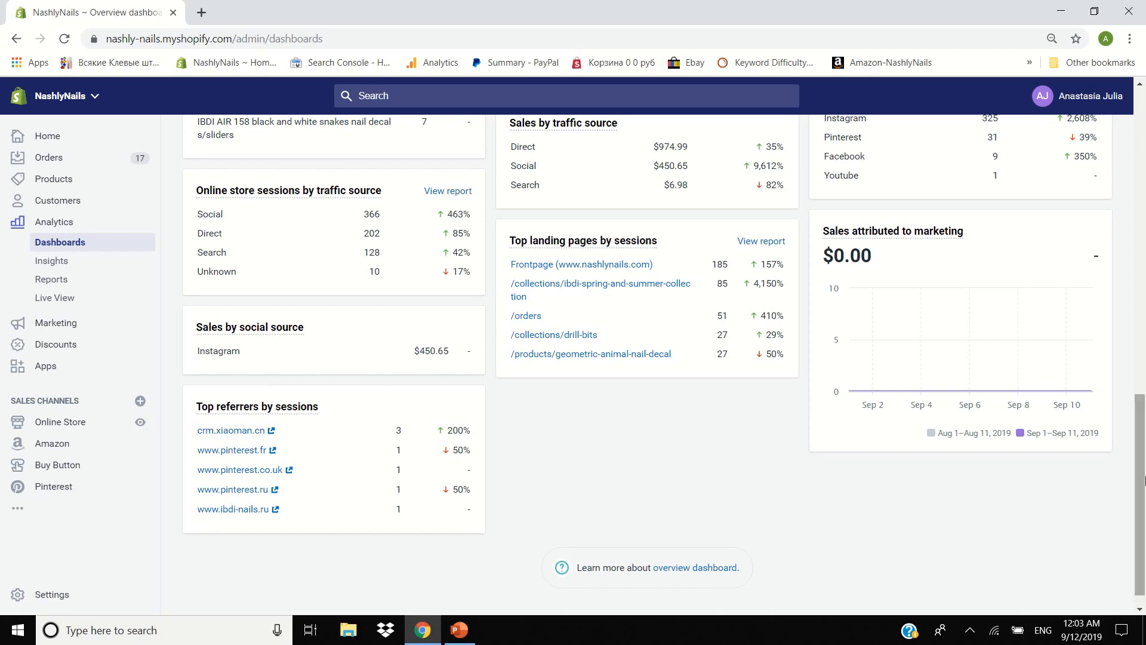
left_click_drag(1145, 427, 1145, 189)
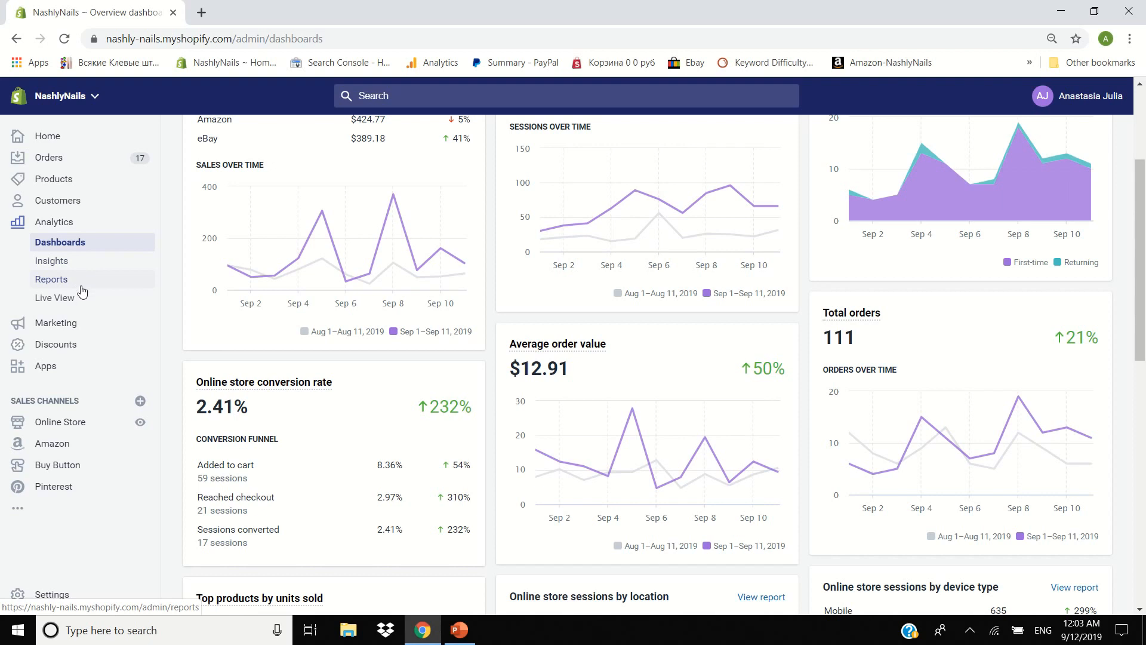
Open the marketing overview and review the Facebook marketing and Google Shopping setup offers.
left_click(87, 326)
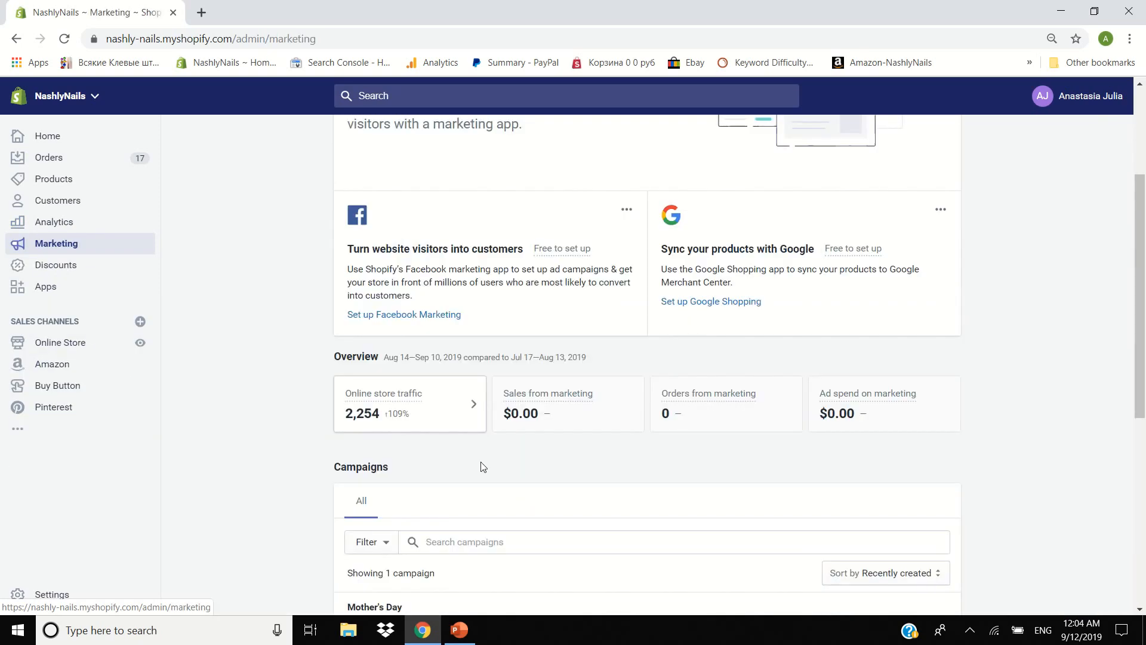
left_click_drag(1144, 360, 1143, 246)
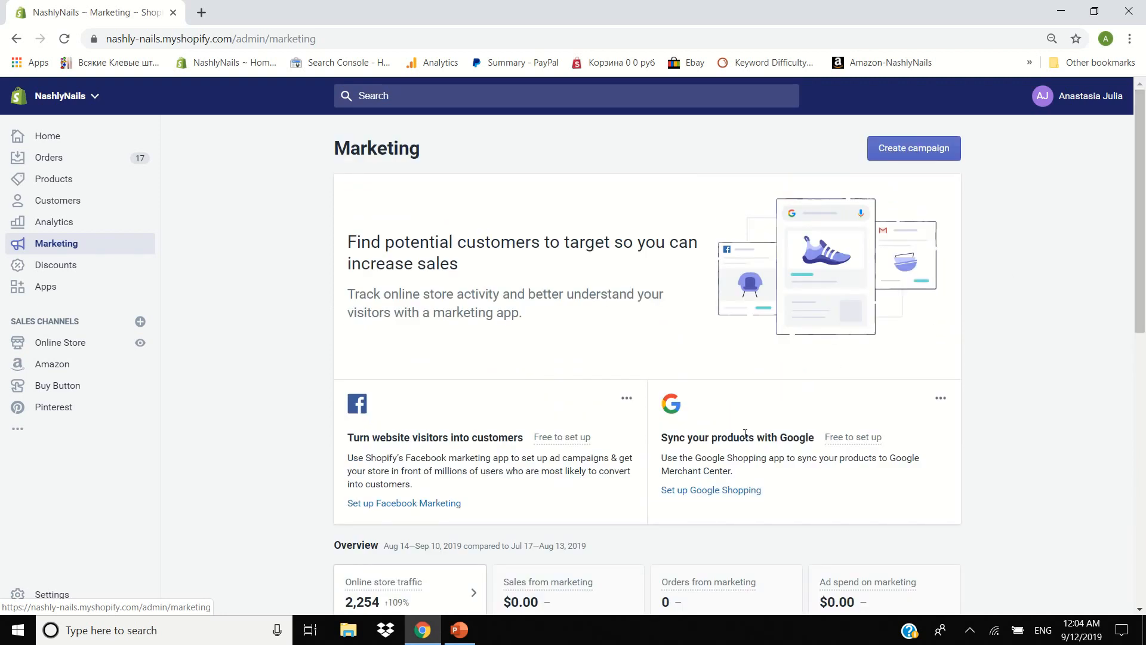
left_click_drag(745, 434, 813, 439)
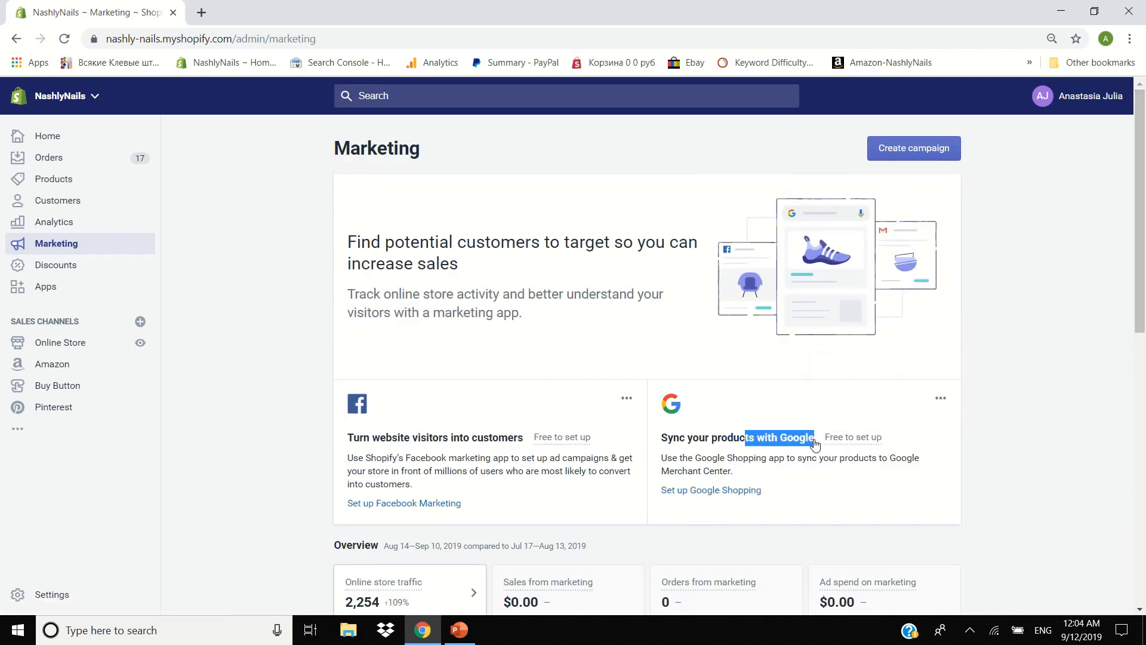
left_click_drag(370, 437, 487, 440)
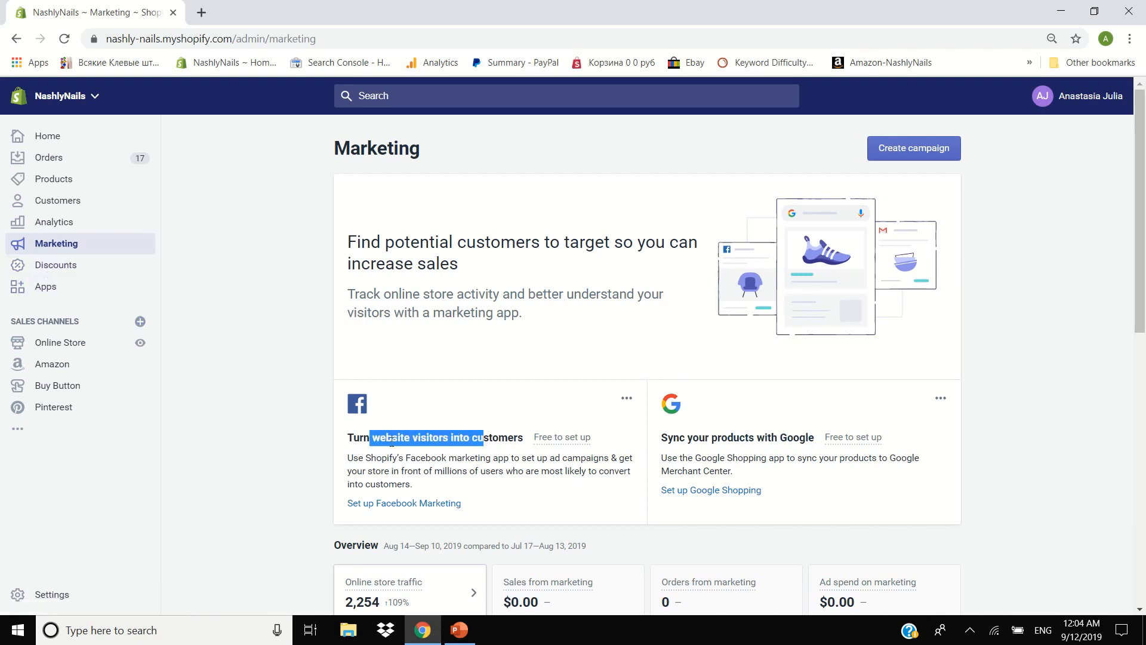
left_click(264, 381)
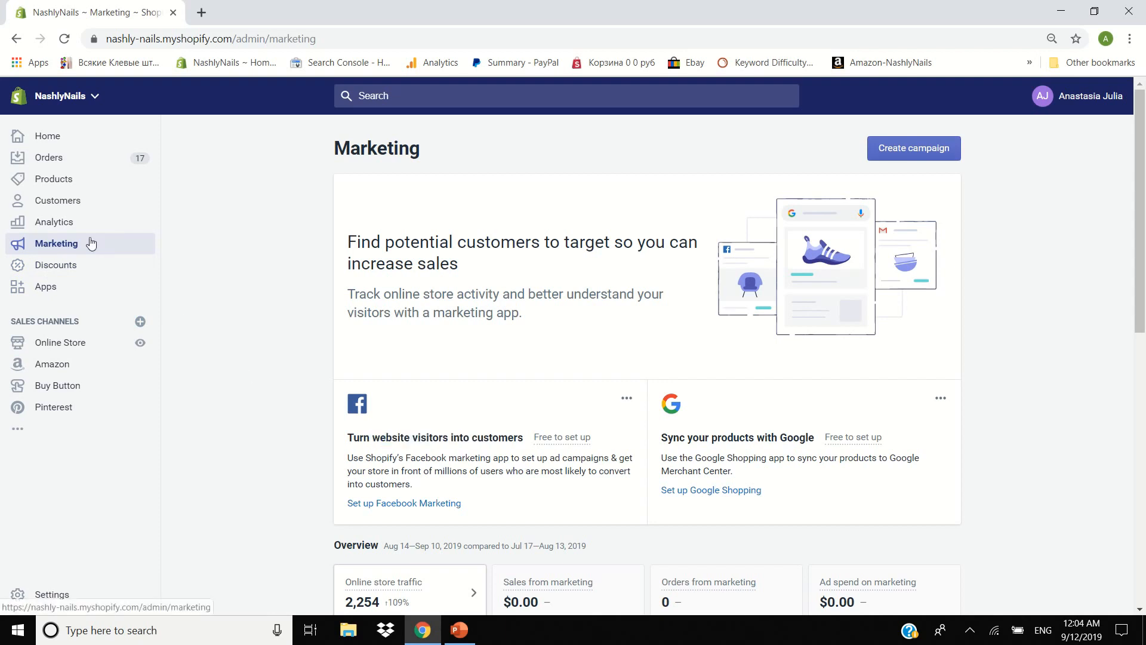
Open the discounts list and review all the discount codes with their statuses and usage.
left_click(66, 270)
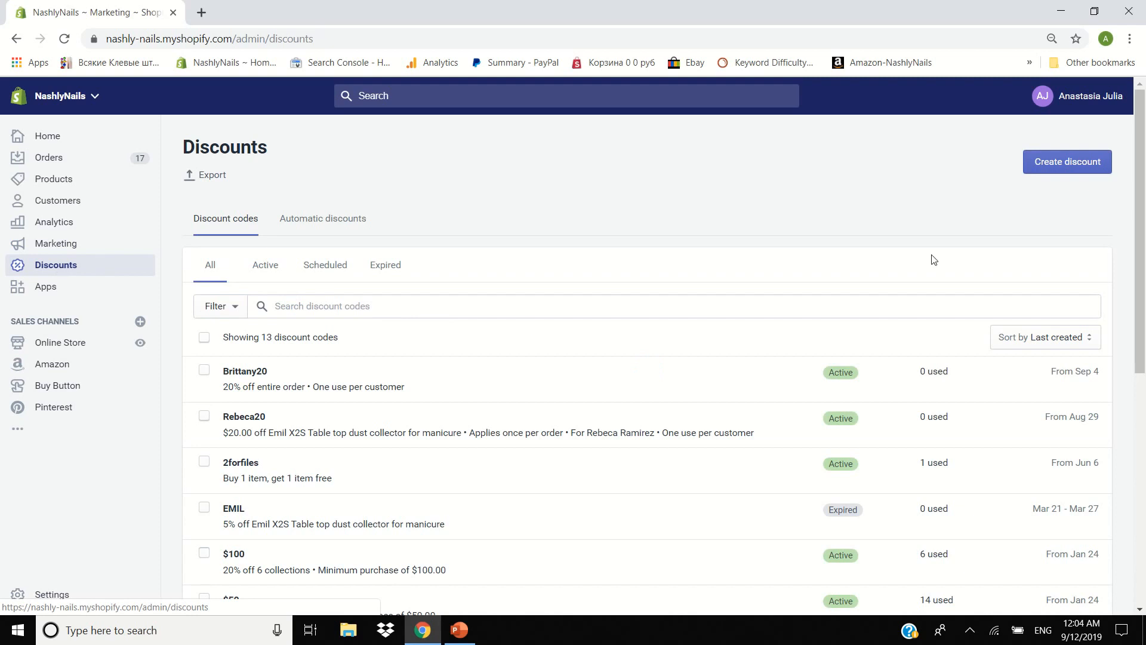
mouse_move(1140, 362)
left_mouse_down()
mouse_move(1142, 593)
mouse_move(1143, 364)
left_mouse_up()
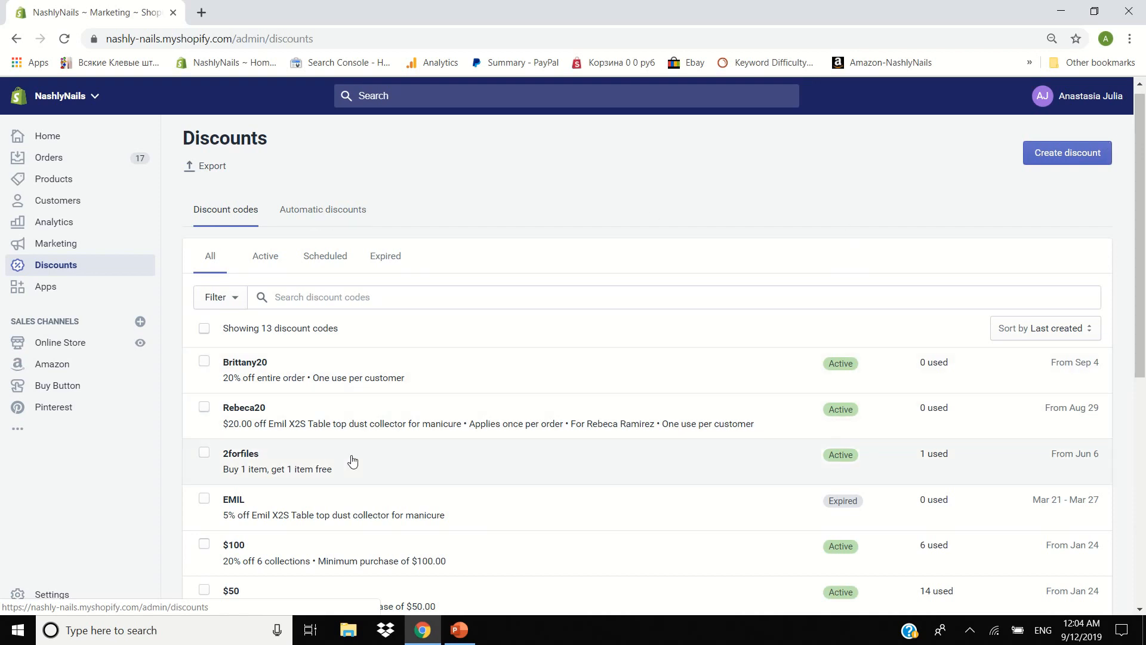
scroll(1145, 206, "down", 6)
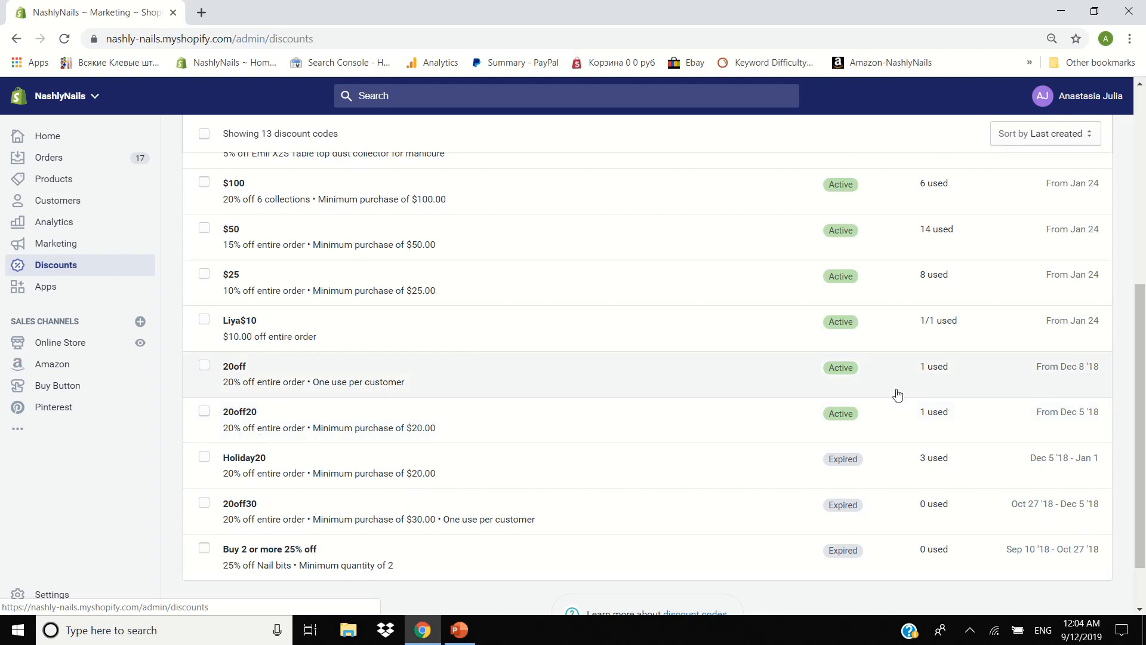
left_click_drag(1140, 322, 1143, 141)
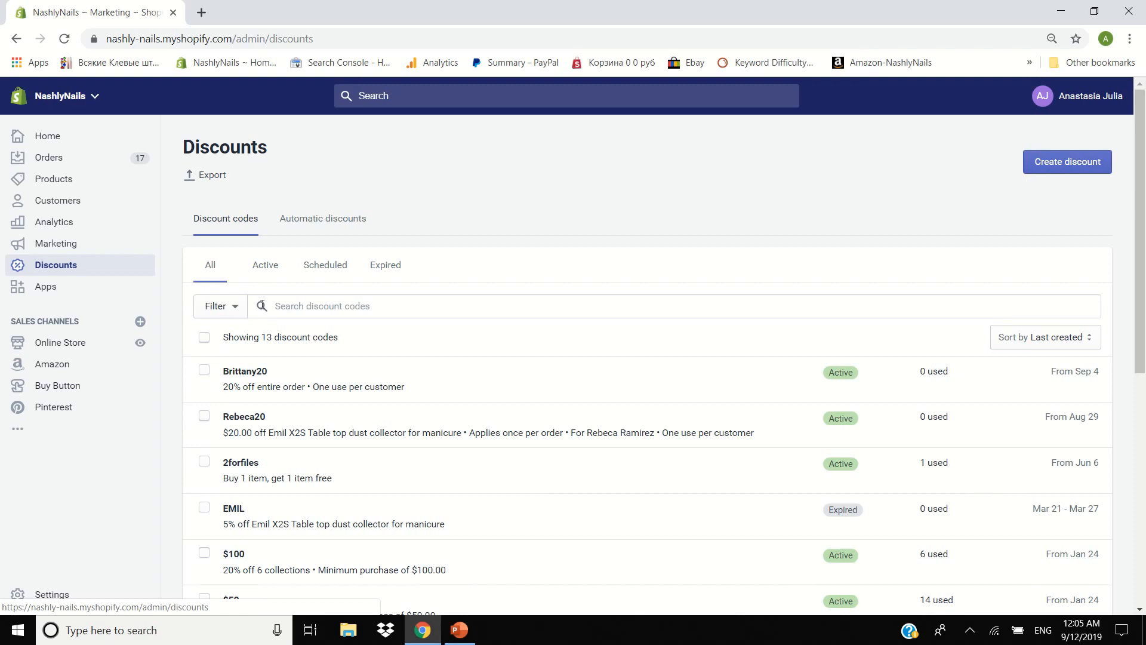
Review the store's installed apps and expand the full list of sales channels.
left_click(73, 295)
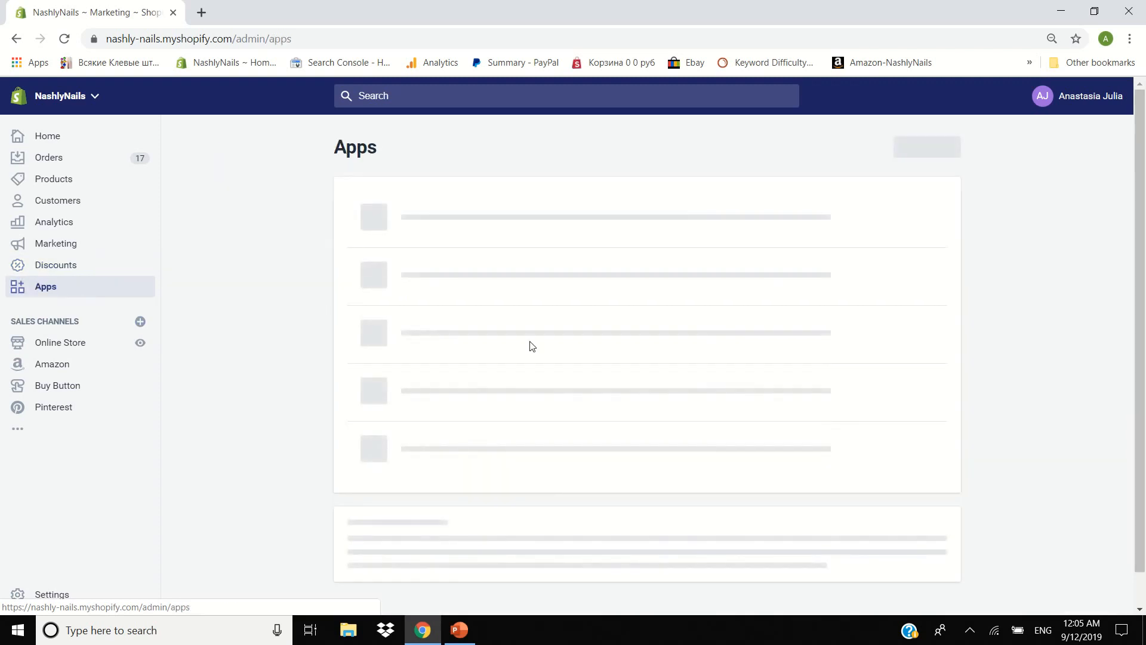
mouse_move(1140, 202)
left_mouse_down()
mouse_move(1141, 219)
mouse_move(1140, 206)
left_mouse_up()
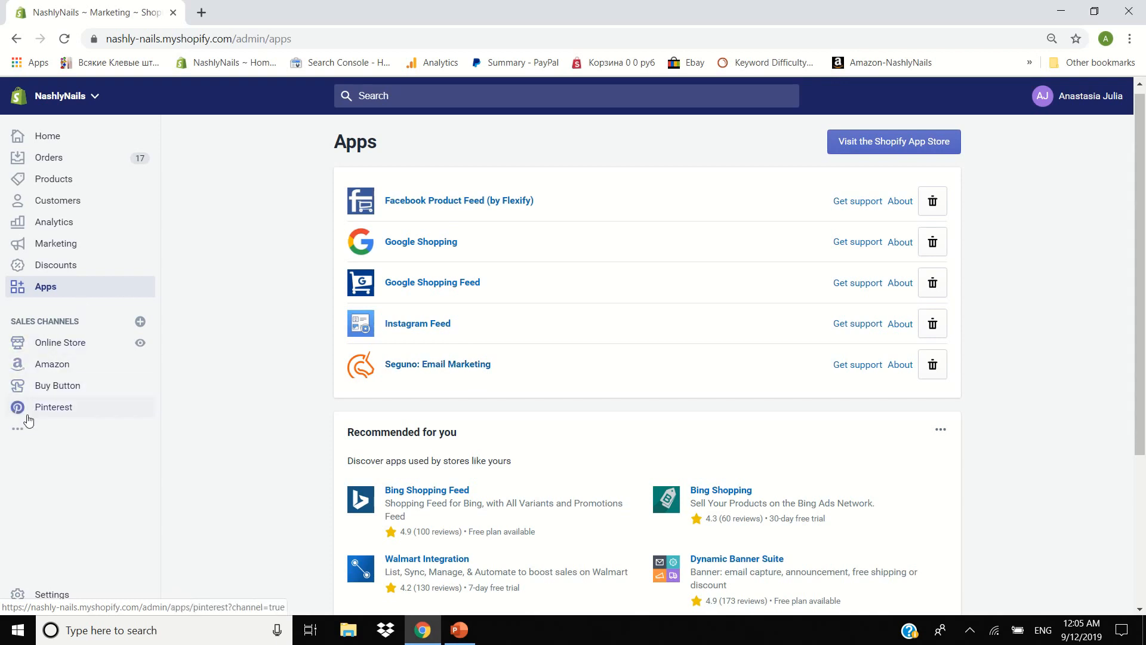
left_click(18, 431)
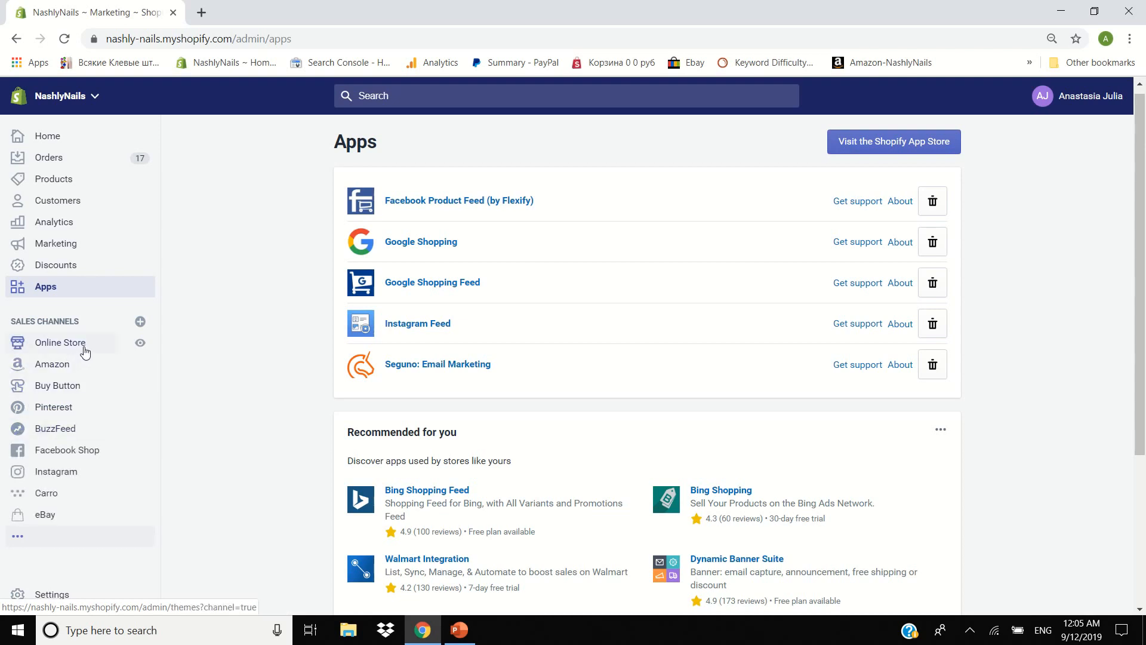
Show all listings of the Amazon sales channel, and open its account settings page.
left_click(66, 374)
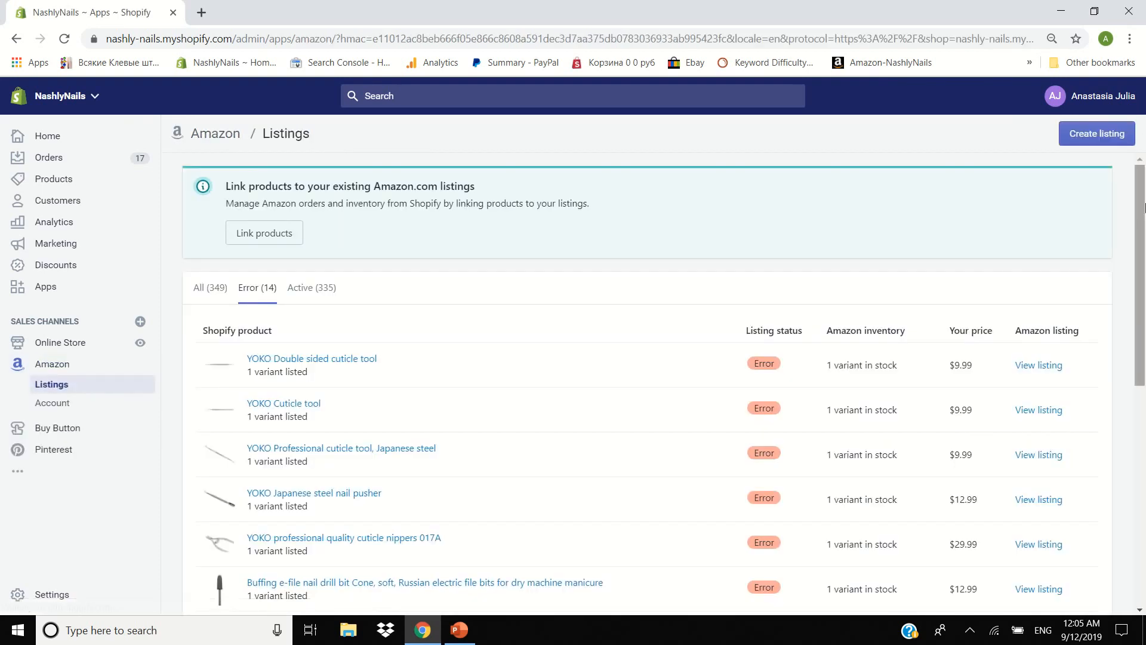
mouse_move(1144, 209)
left_mouse_down()
mouse_move(1145, 284)
mouse_move(1145, 211)
left_mouse_up()
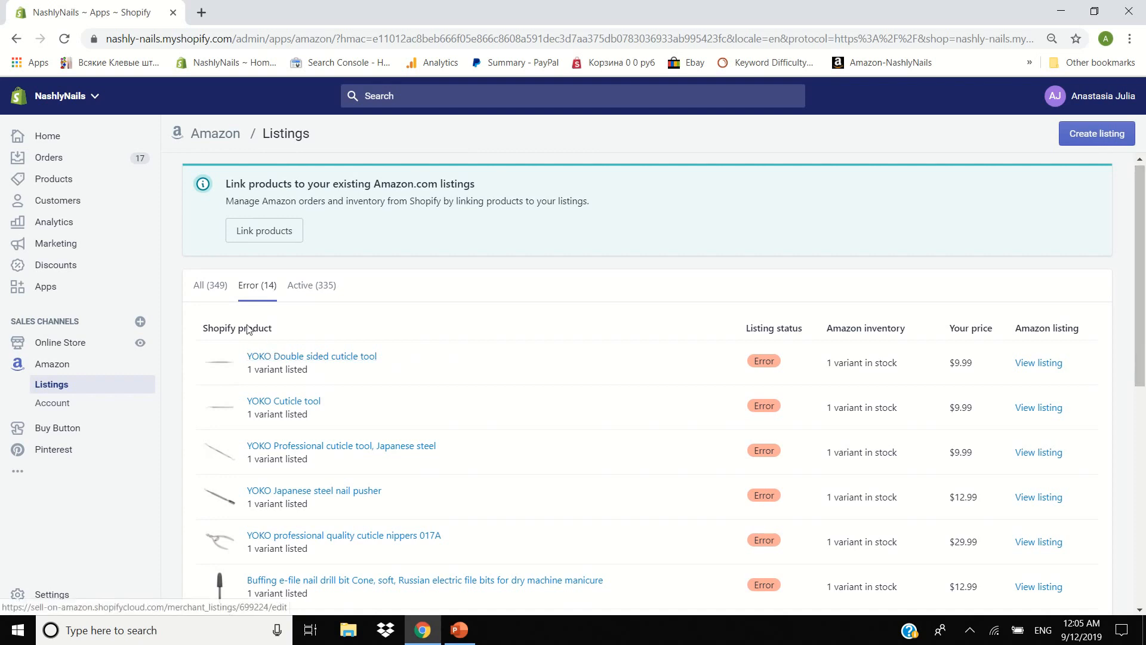
left_click(217, 296)
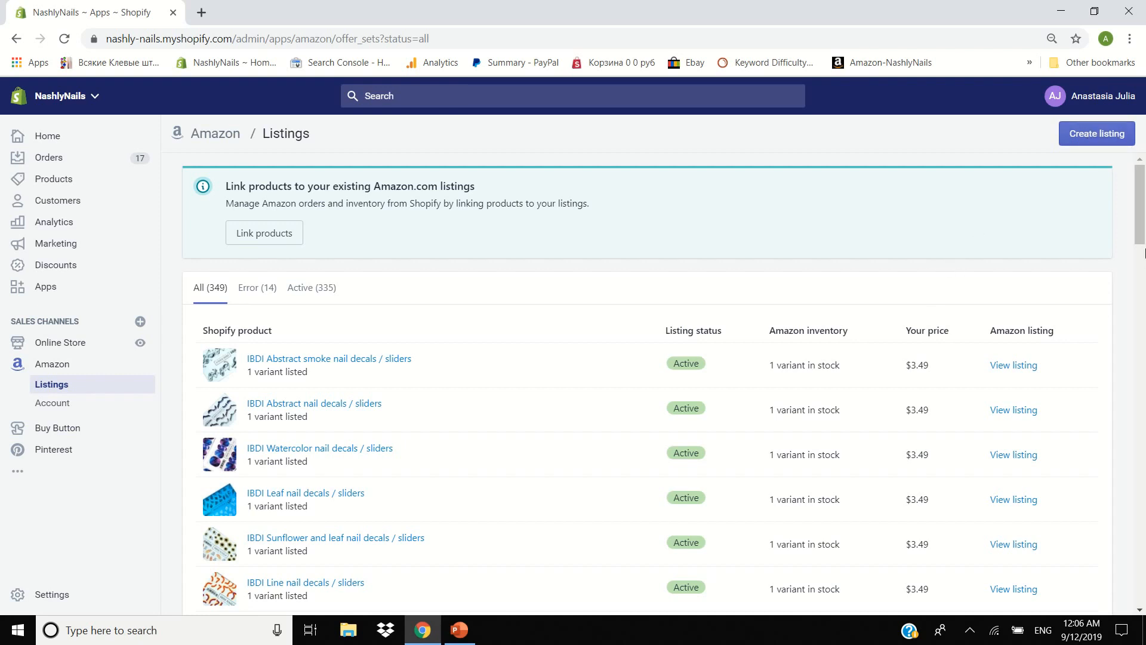
mouse_move(1144, 197)
left_mouse_down()
mouse_move(1144, 573)
mouse_move(1144, 190)
left_mouse_up()
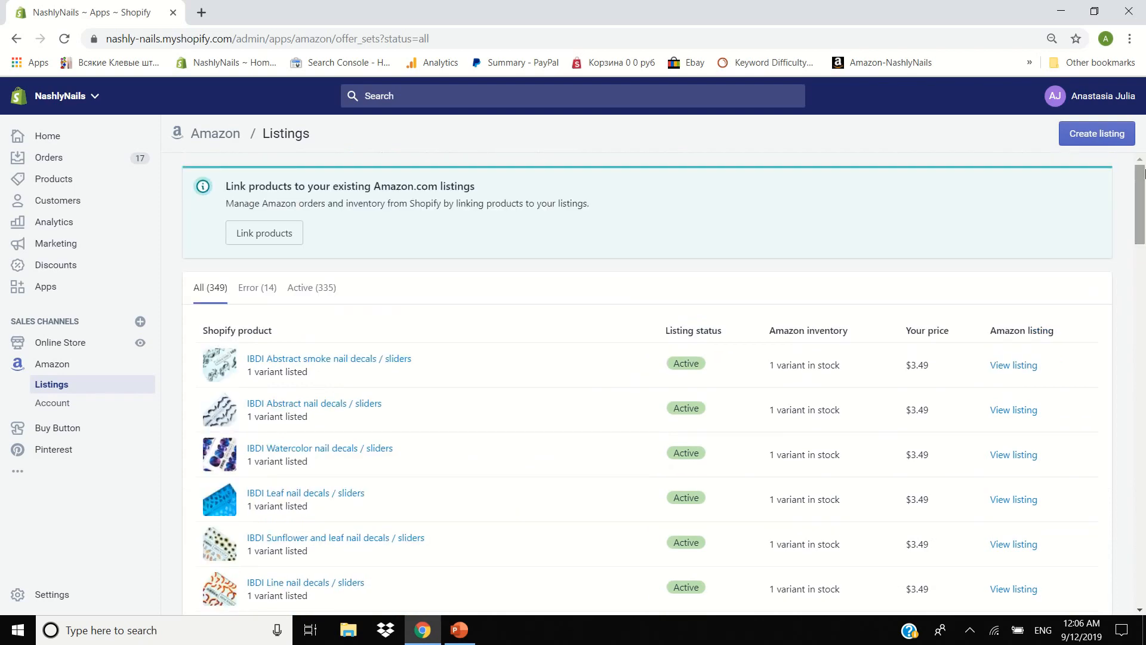
left_click(127, 405)
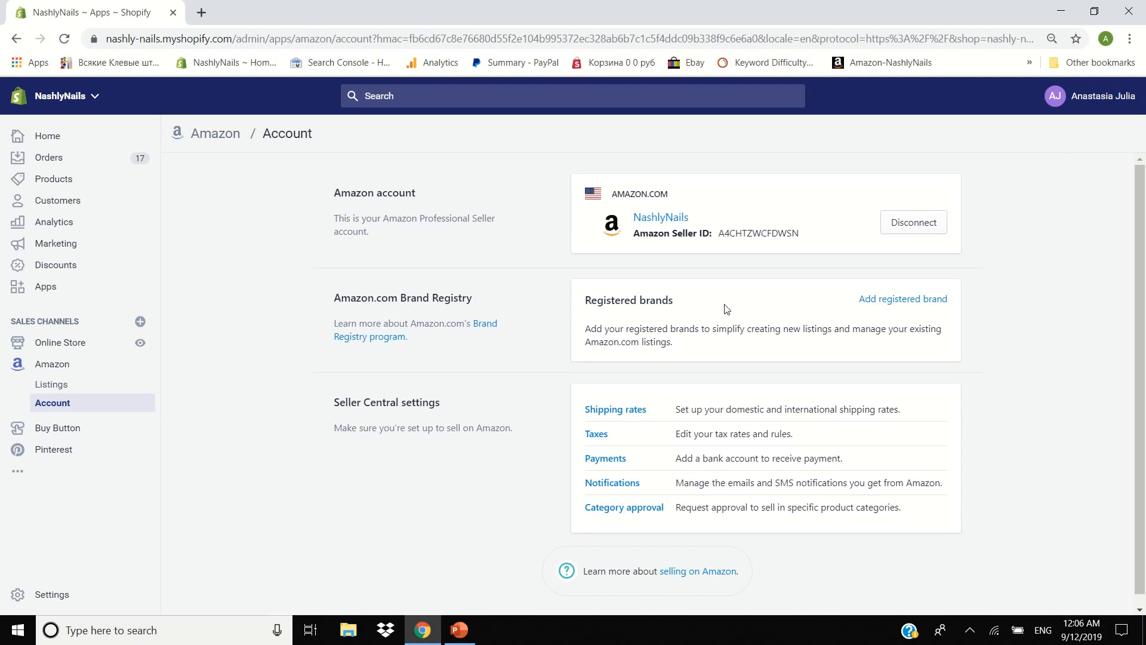
left_click(656, 227)
Expand the remaining sales channels and open the eBay channel to review its account, sync settings and published product status.
left_click(17, 471)
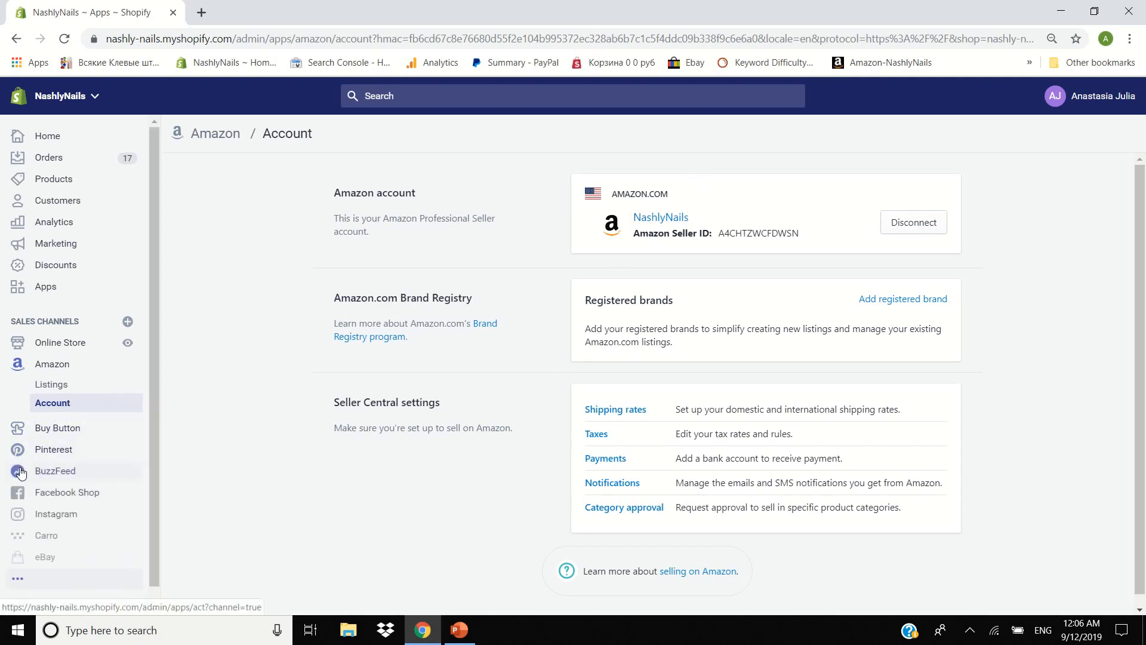
scroll(154, 496, "down", 1)
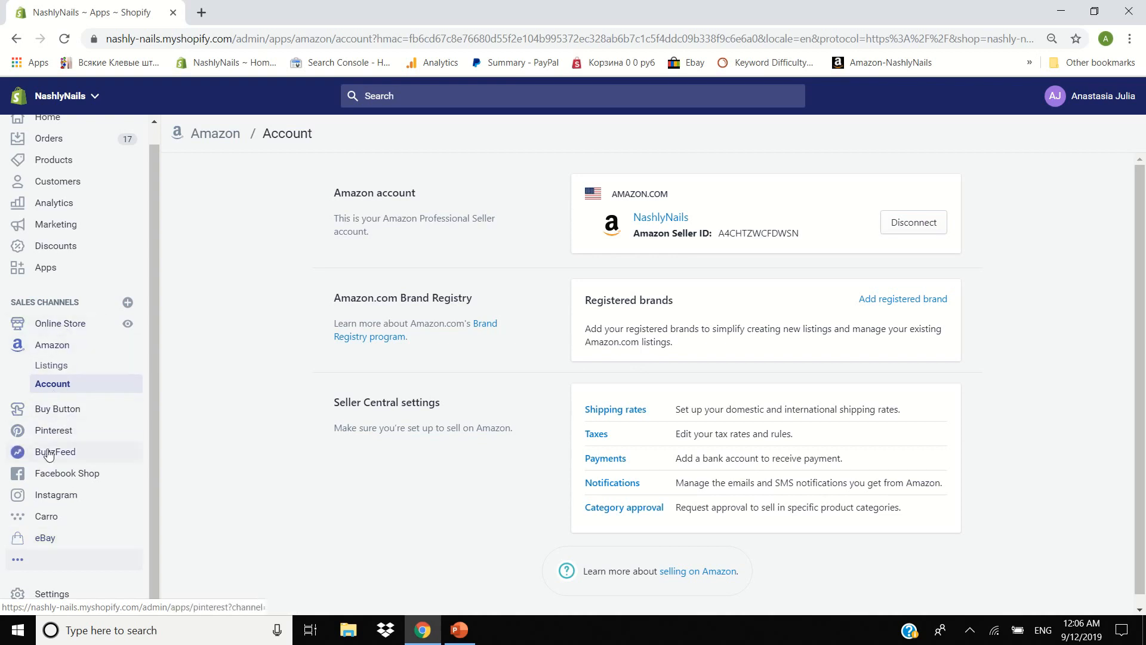
left_click(58, 545)
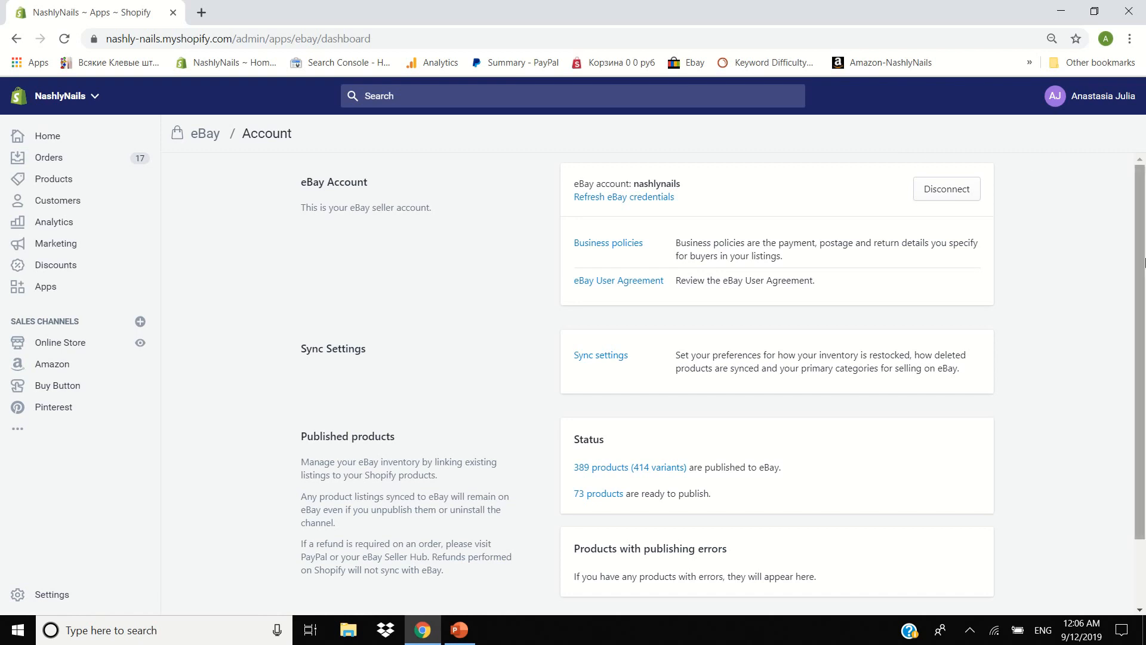
scroll(1144, 302, "down", 1)
scroll(1144, 301, "down", 2)
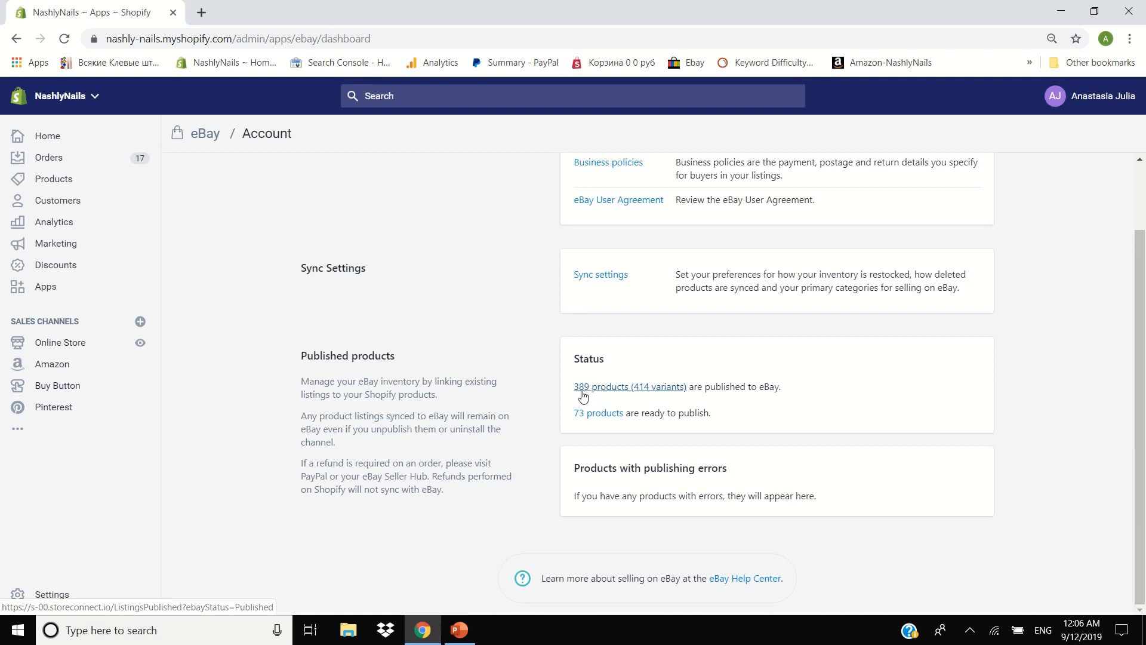
Open the eBay products that are ready to publish and look through the list.
left_click(602, 419)
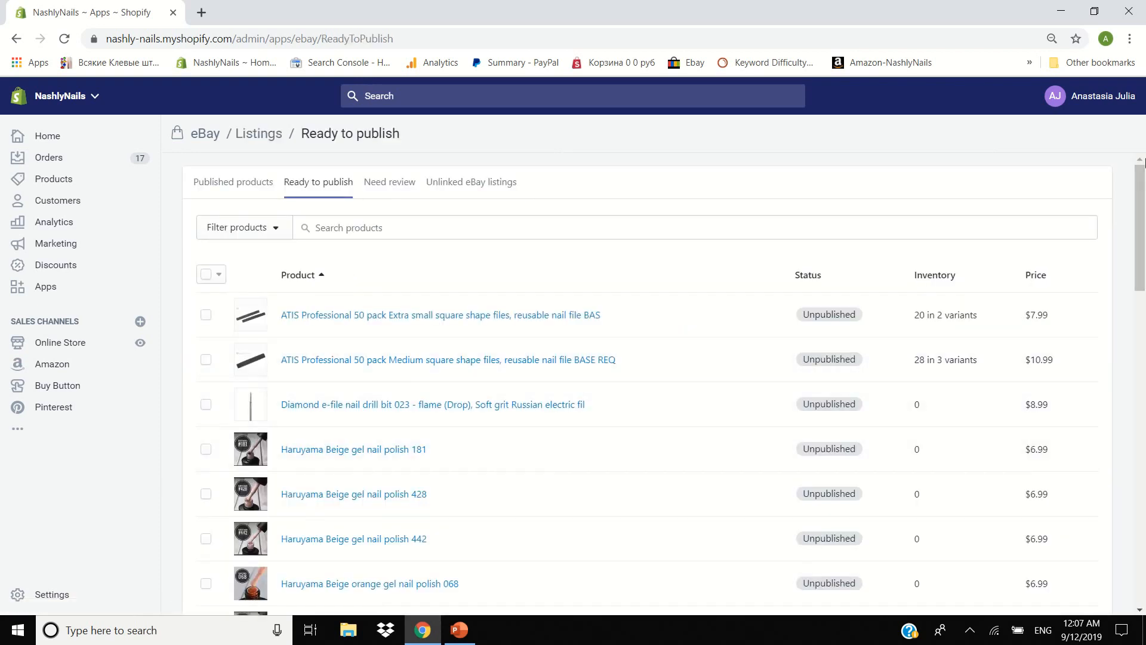
left_click_drag(1141, 192, 1143, 271)
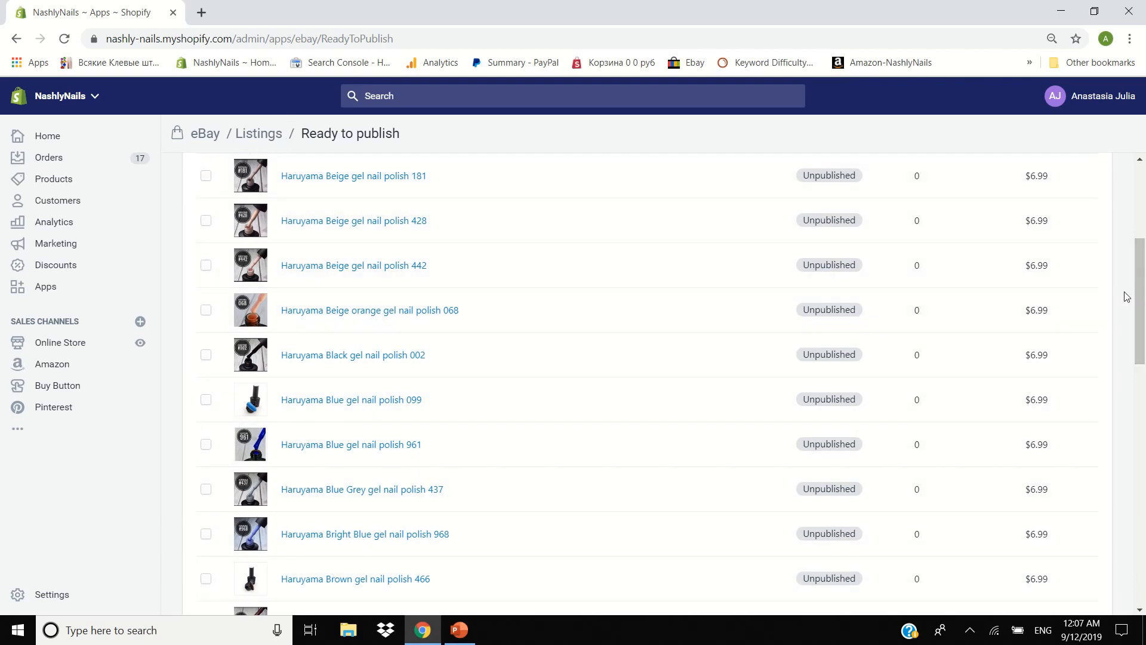
left_click_drag(1140, 281, 1144, 178)
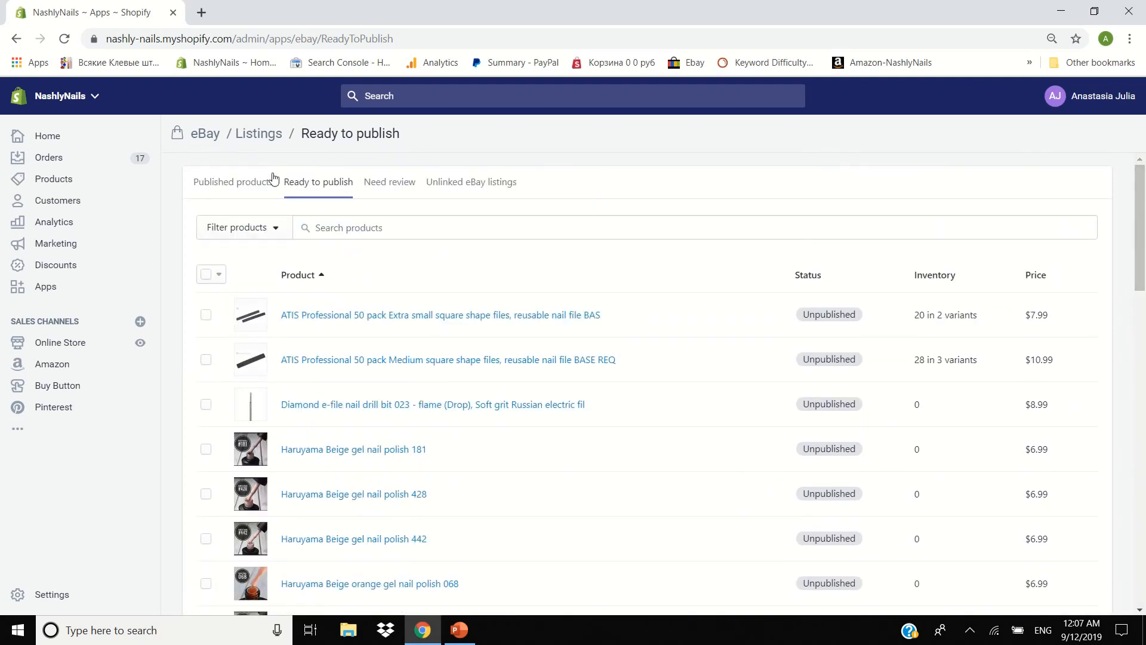
Browse the published eBay products and open the first "E-file nail drill bit Diamond Cone med grit" listing for editing.
left_click(237, 187)
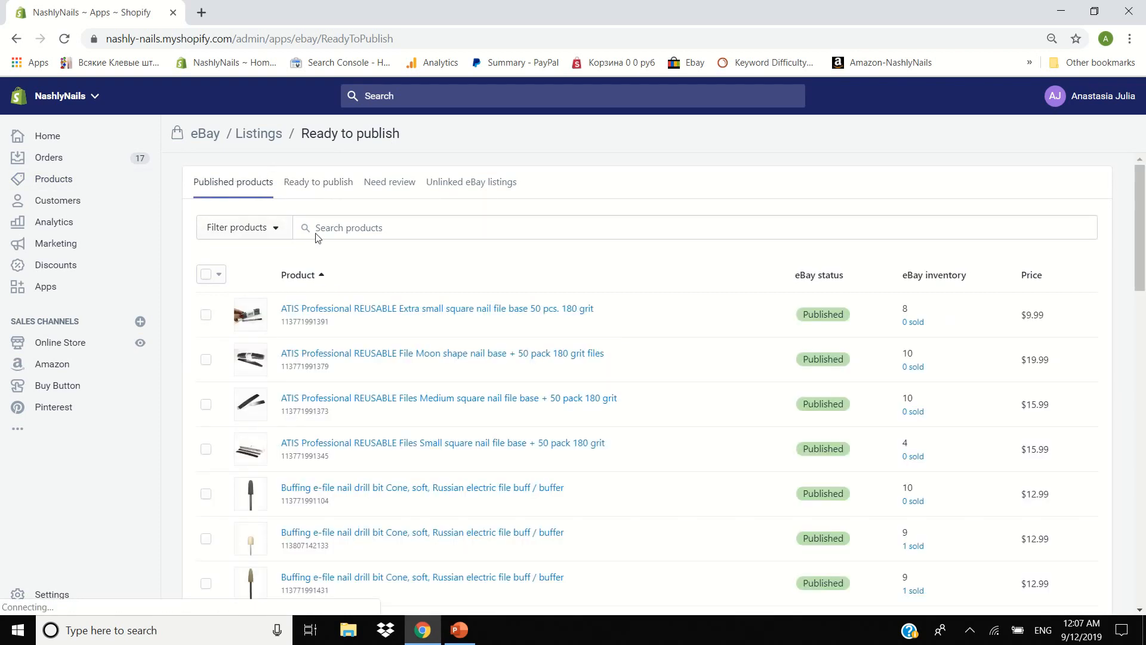
mouse_move(1144, 215)
left_mouse_down()
mouse_move(1145, 549)
mouse_move(1144, 220)
left_mouse_up()
left_click_drag(1144, 263, 1144, 203)
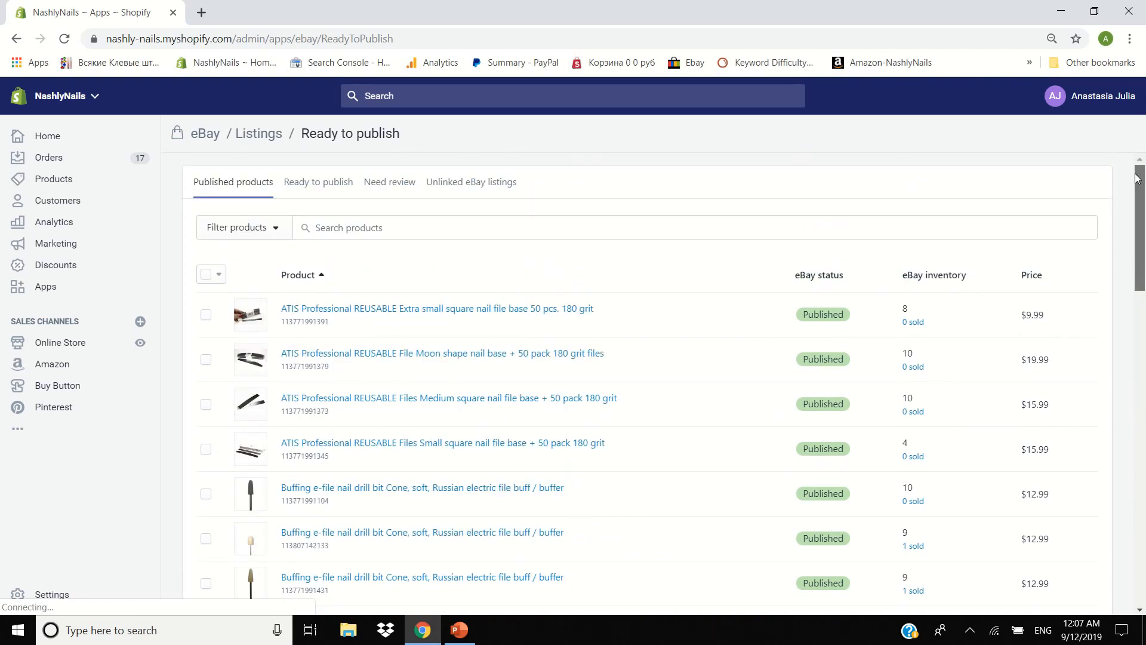
left_click_drag(1141, 268, 1144, 540)
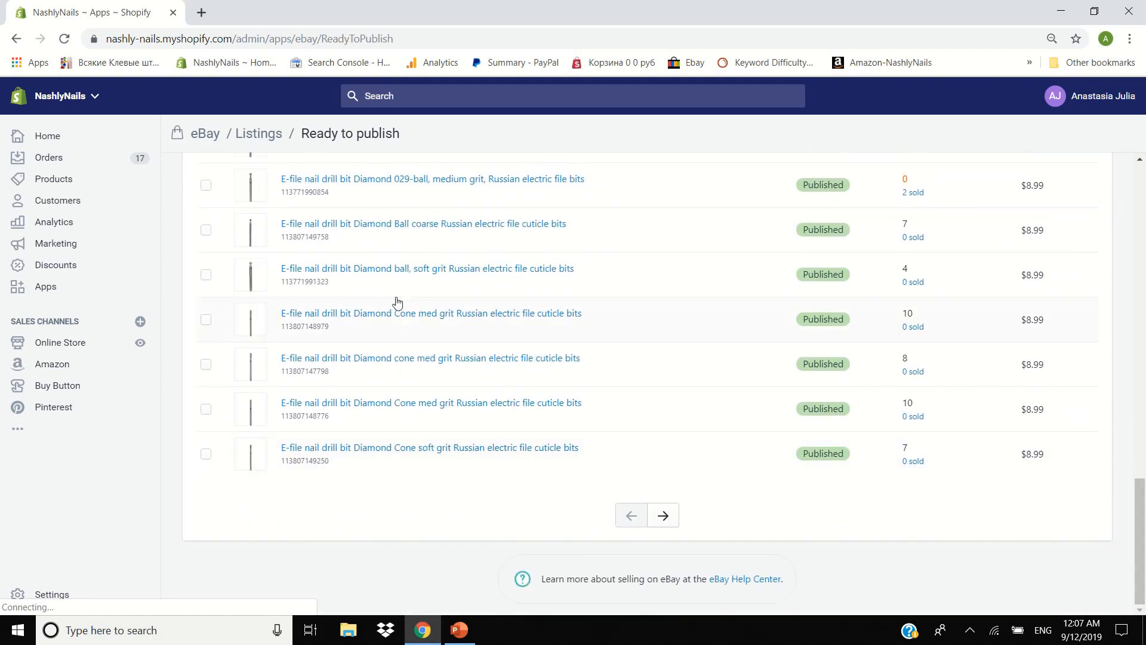
left_click(352, 314)
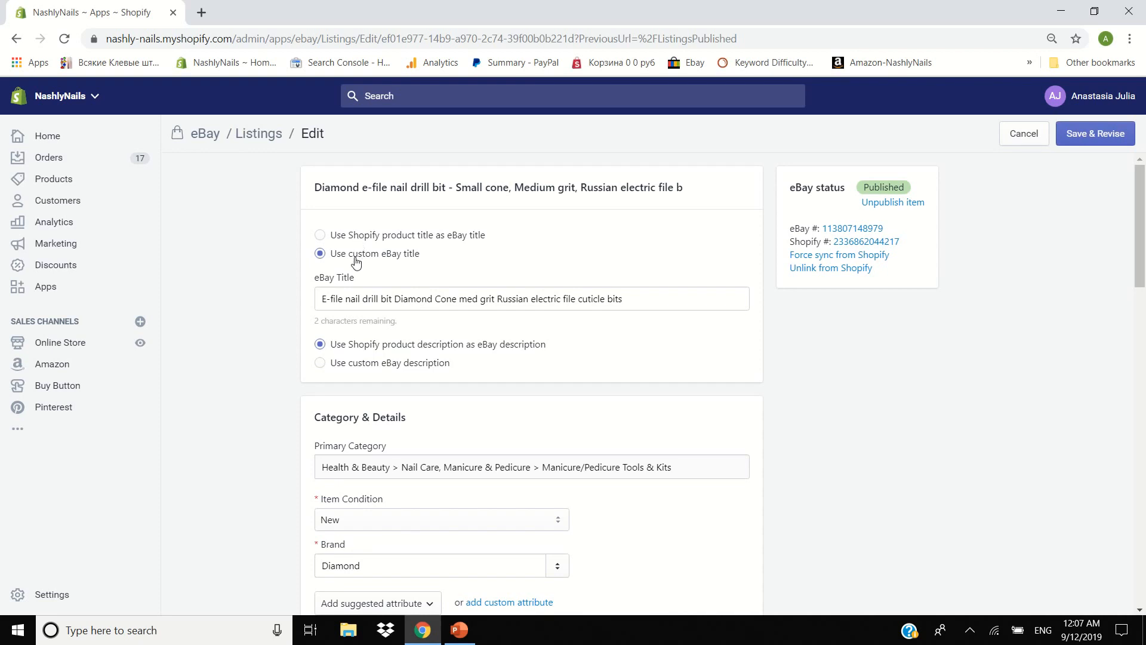
Review the custom eBay title and description options of the open drill bit listing.
left_click_drag(325, 304, 670, 290)
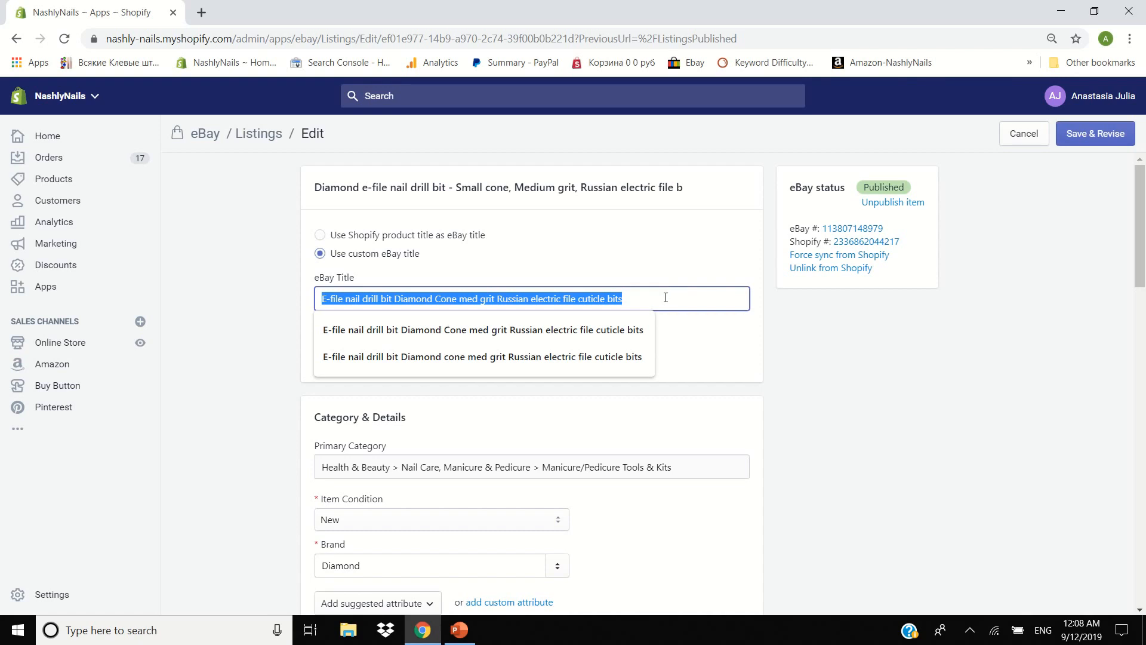
left_click(852, 354)
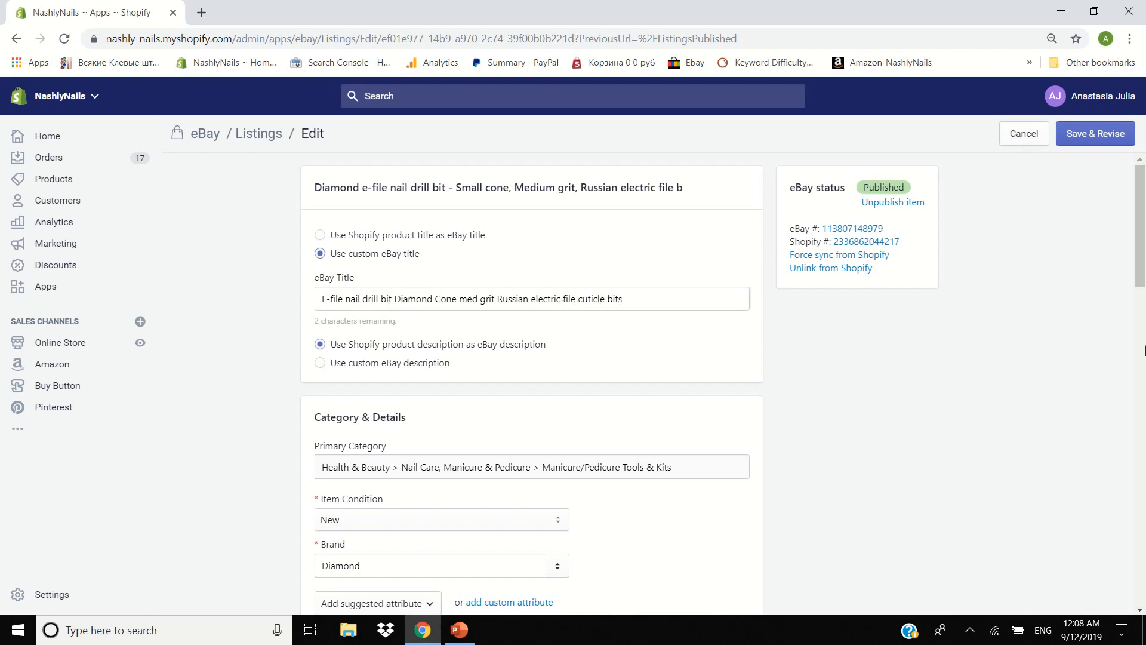
left_click_drag(1144, 232, 1145, 189)
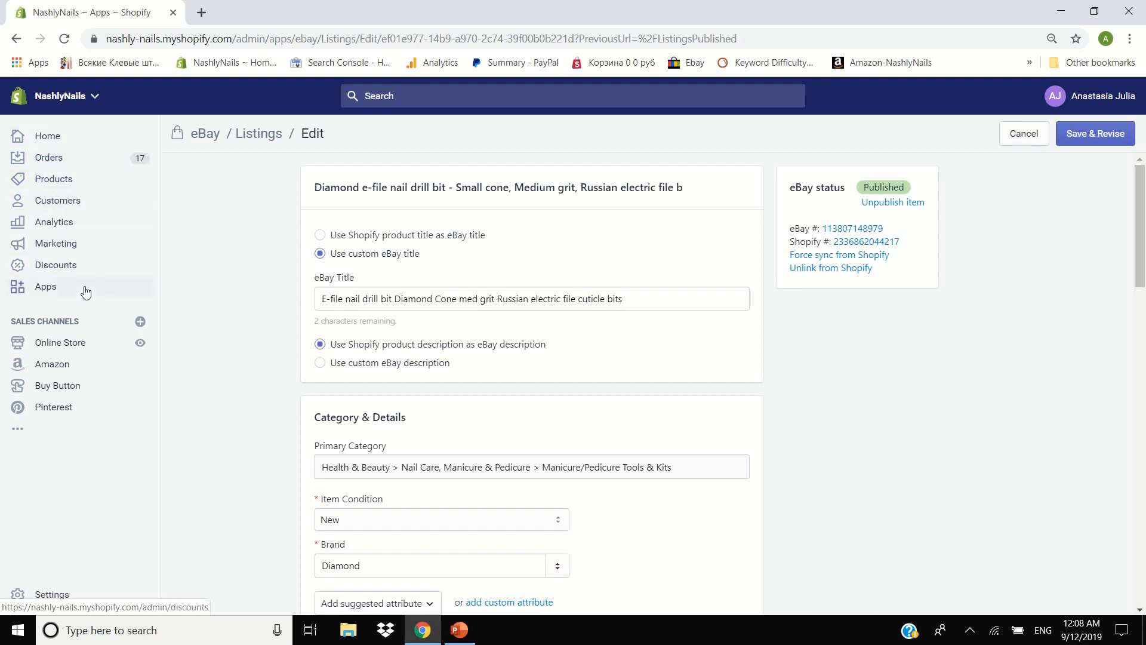
Open the online store's themes and look through the live theme, the theme library and the free and paid theme options.
left_click(78, 344)
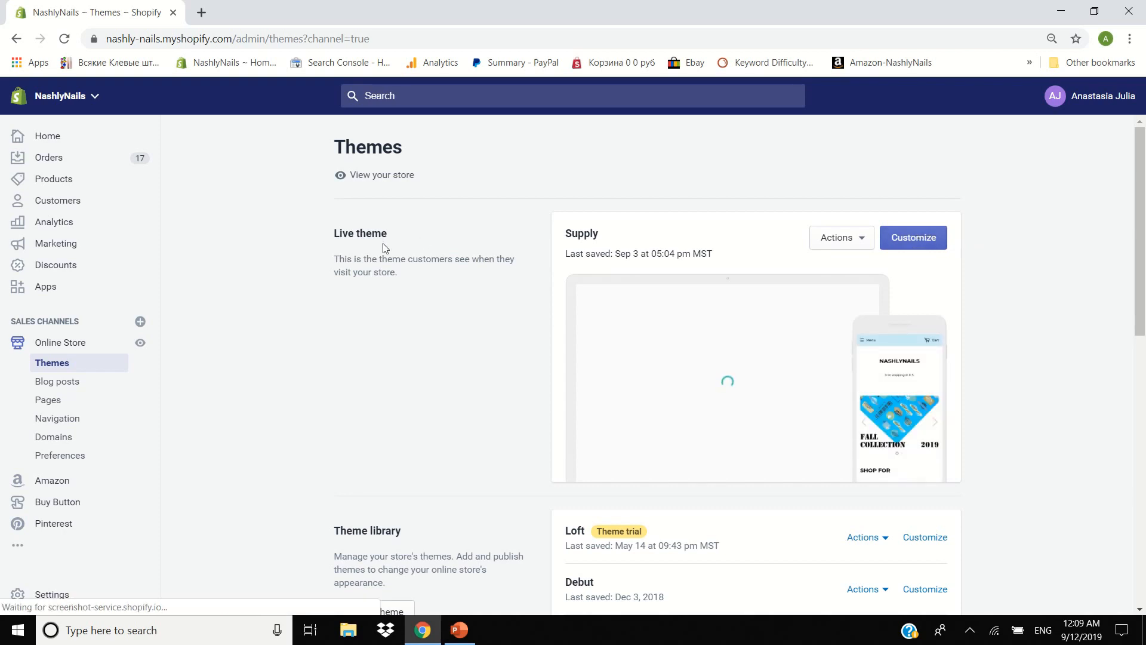
left_click_drag(1144, 179, 1144, 309)
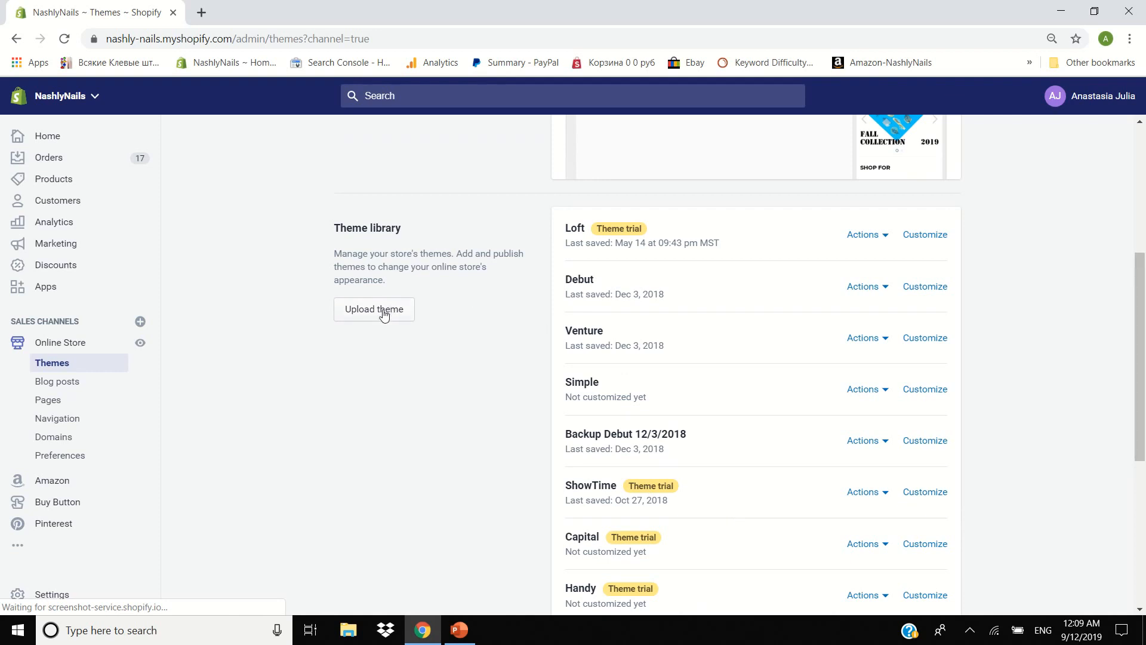
left_click_drag(1144, 416, 1144, 532)
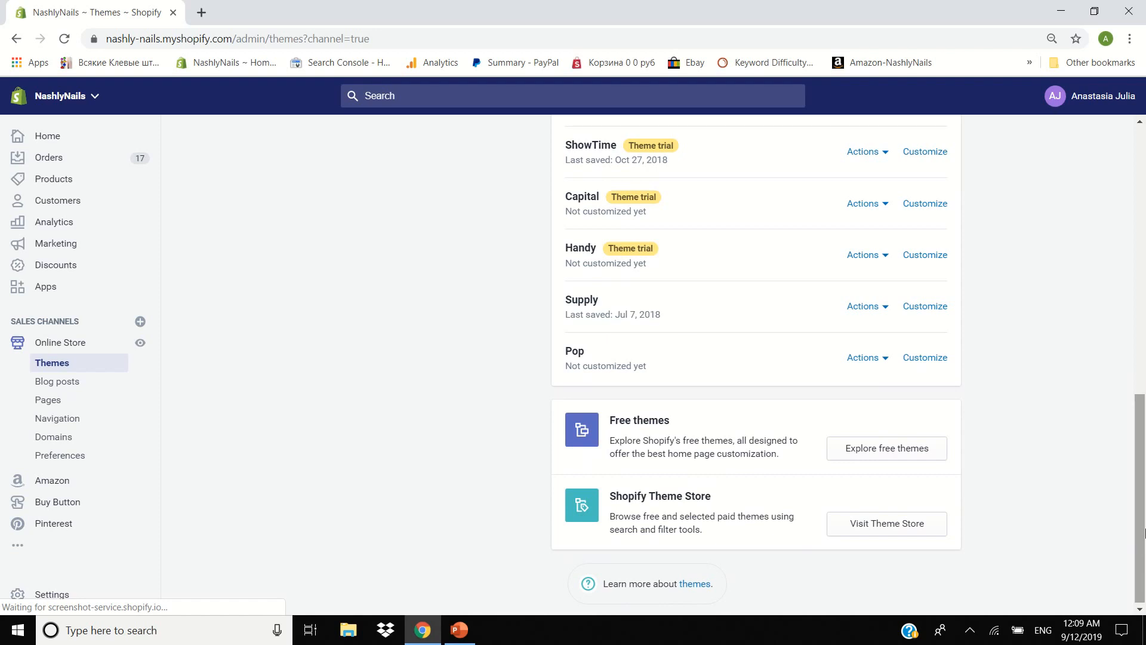
left_click_drag(1145, 534, 1144, 533)
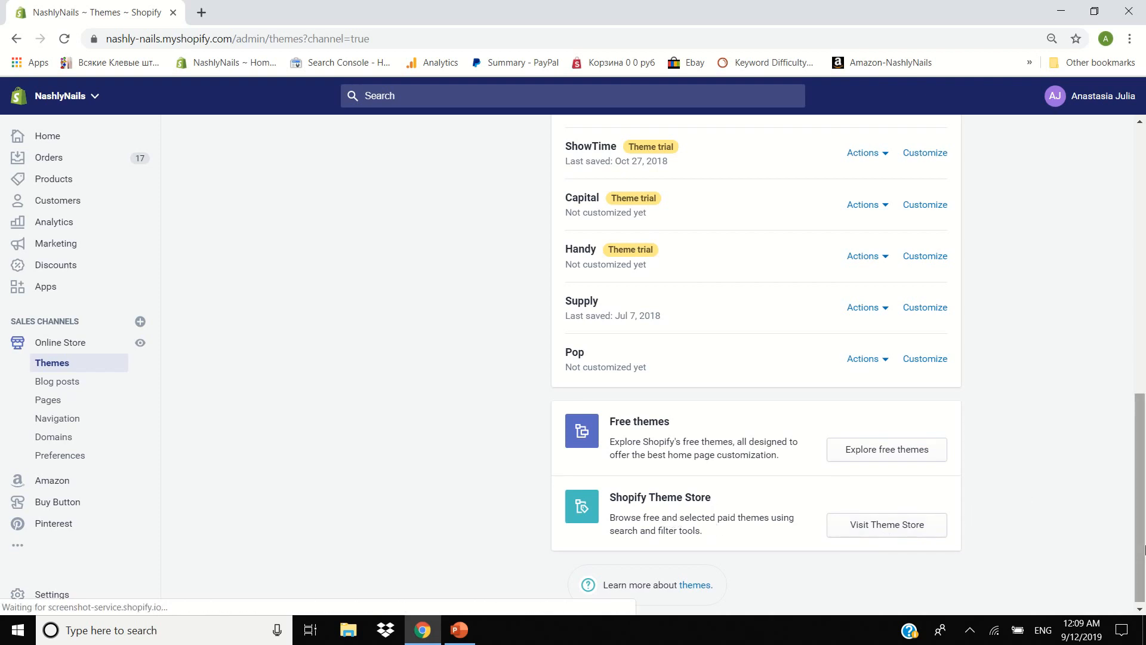
left_click_drag(1140, 516, 1144, 250)
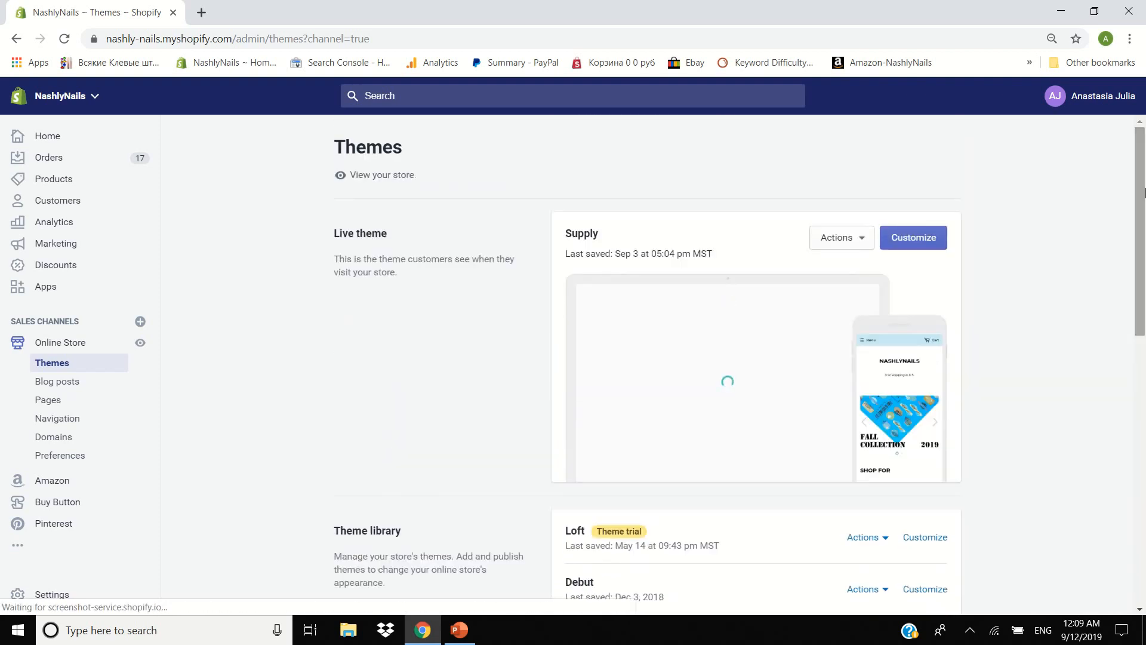
Open the live Supply theme for customization and look over the home page preview and its sections.
left_click(918, 240)
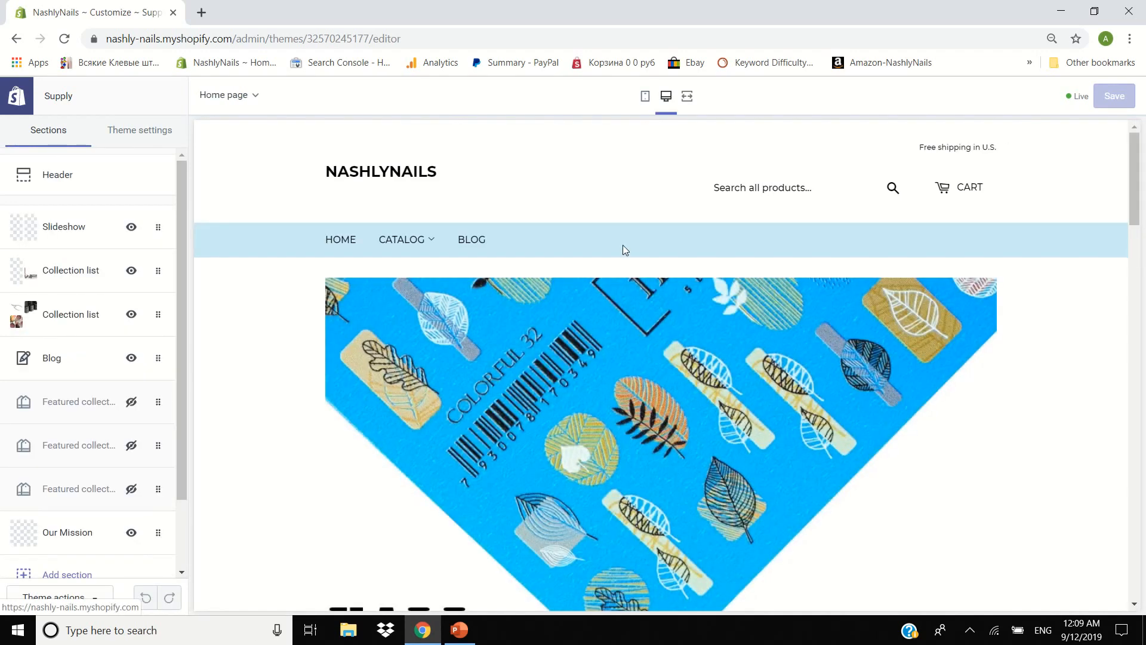
left_click_drag(1134, 179, 1143, 292)
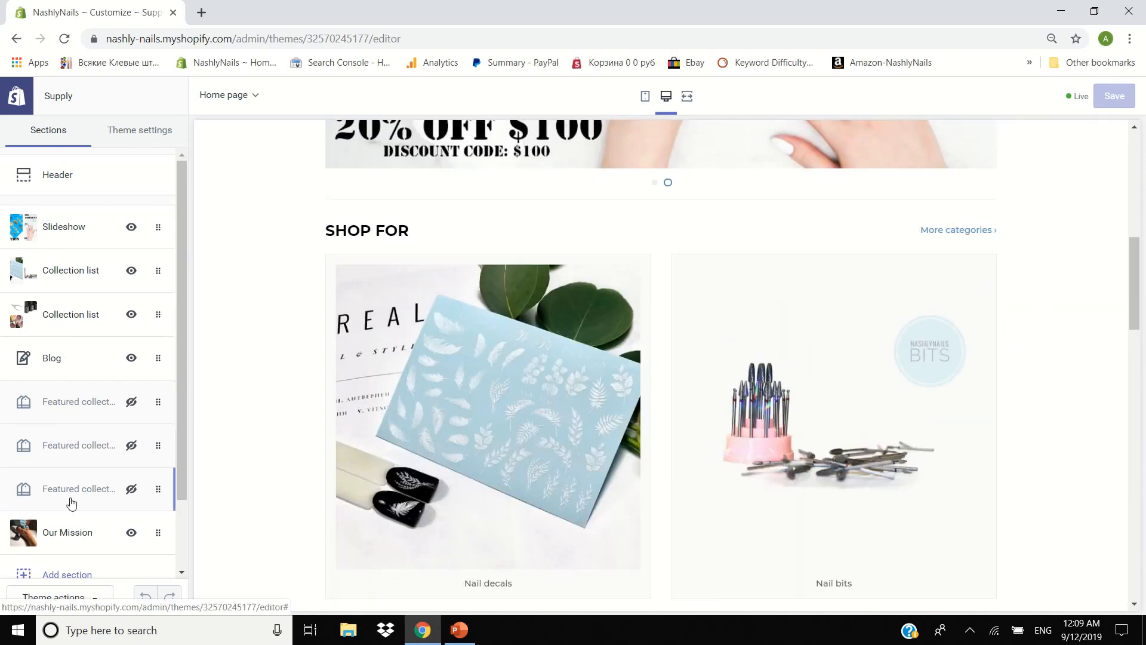
left_click_drag(181, 278, 182, 308)
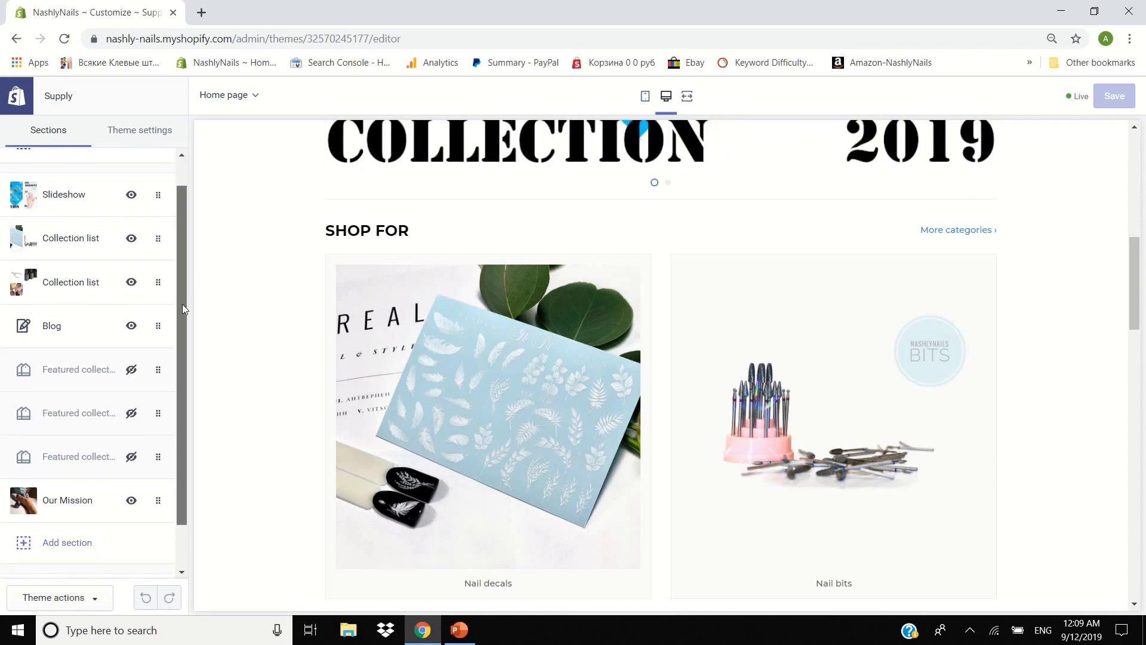
left_click_drag(183, 307, 183, 299)
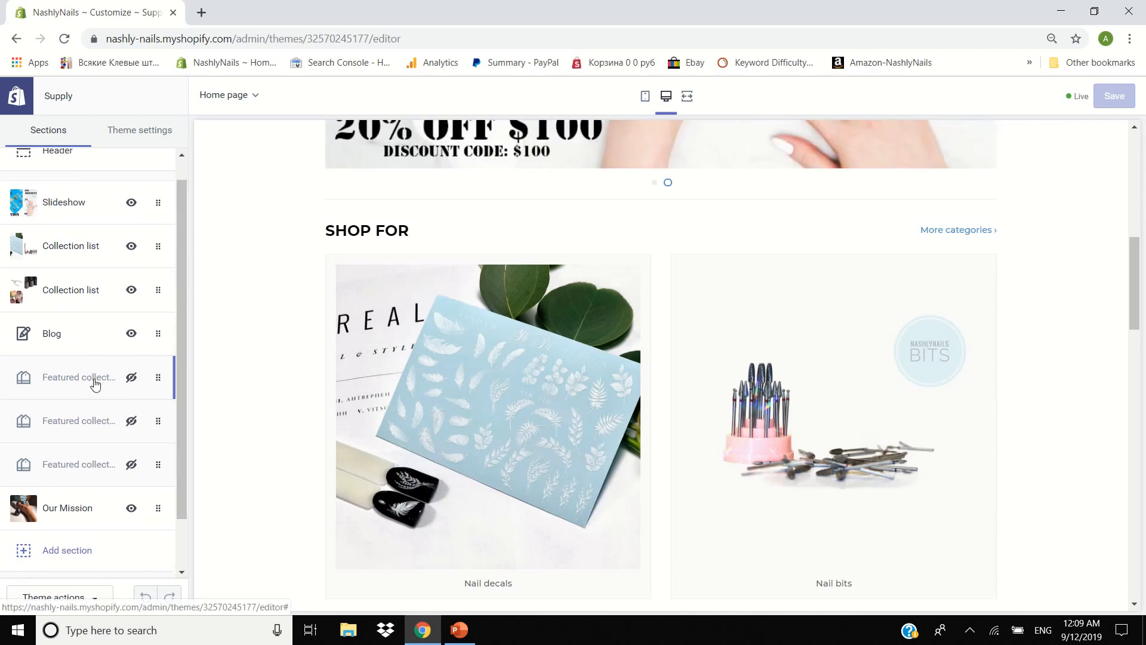
Add a Featured product section to the home page and return to the list of sections.
left_click(54, 549)
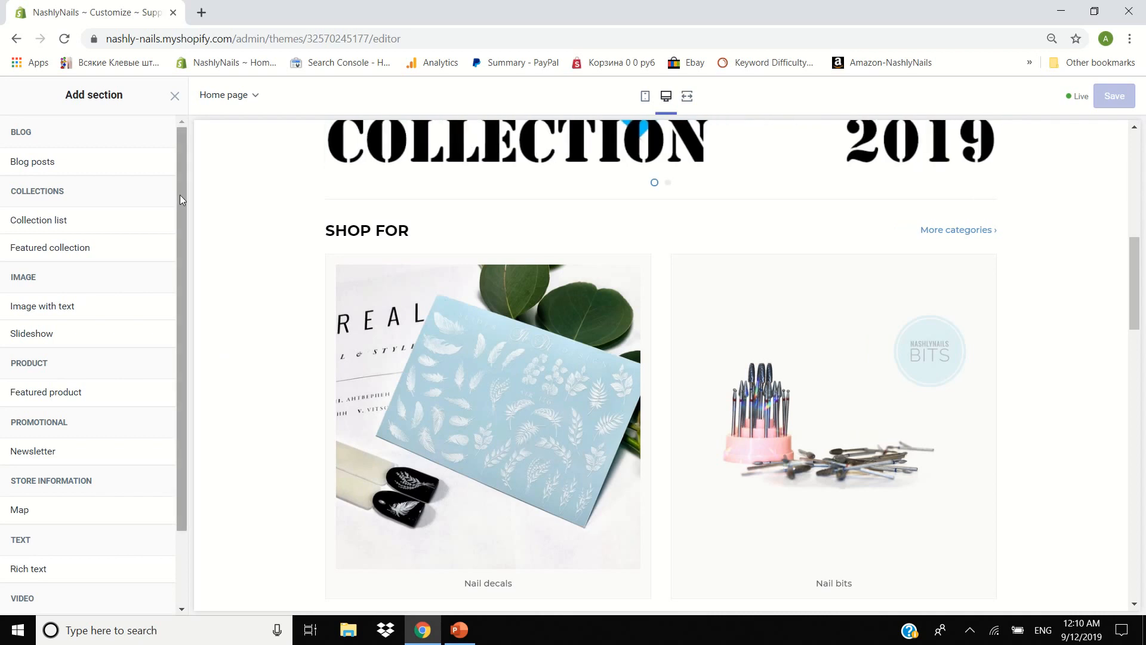
left_click_drag(181, 194, 181, 209)
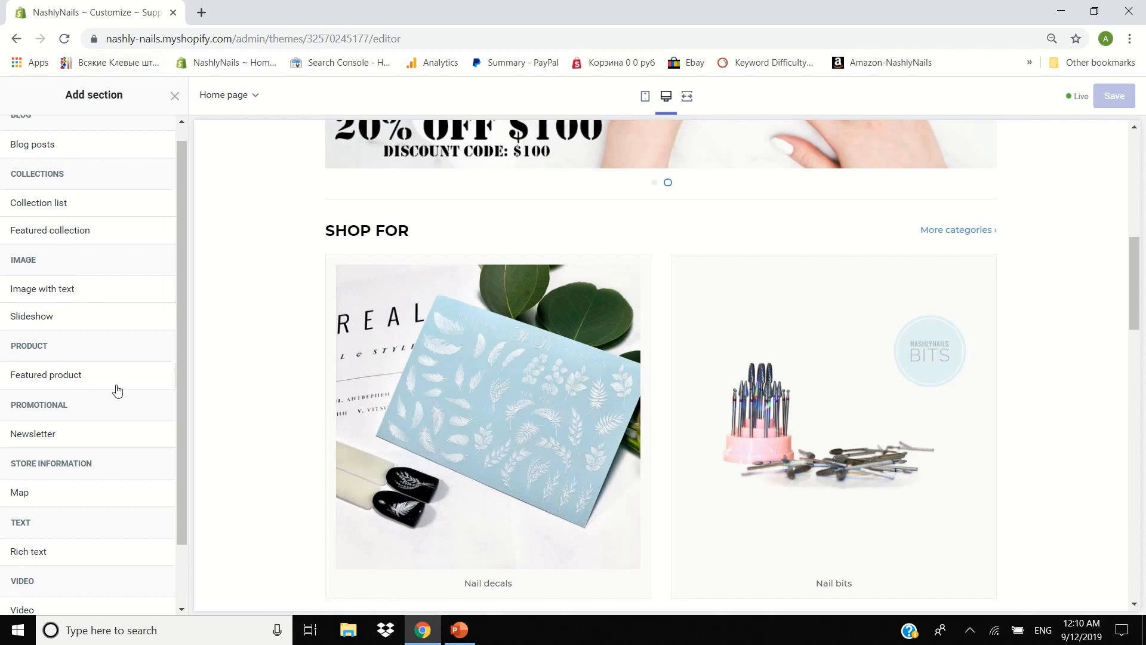
left_click_drag(181, 318, 125, 517)
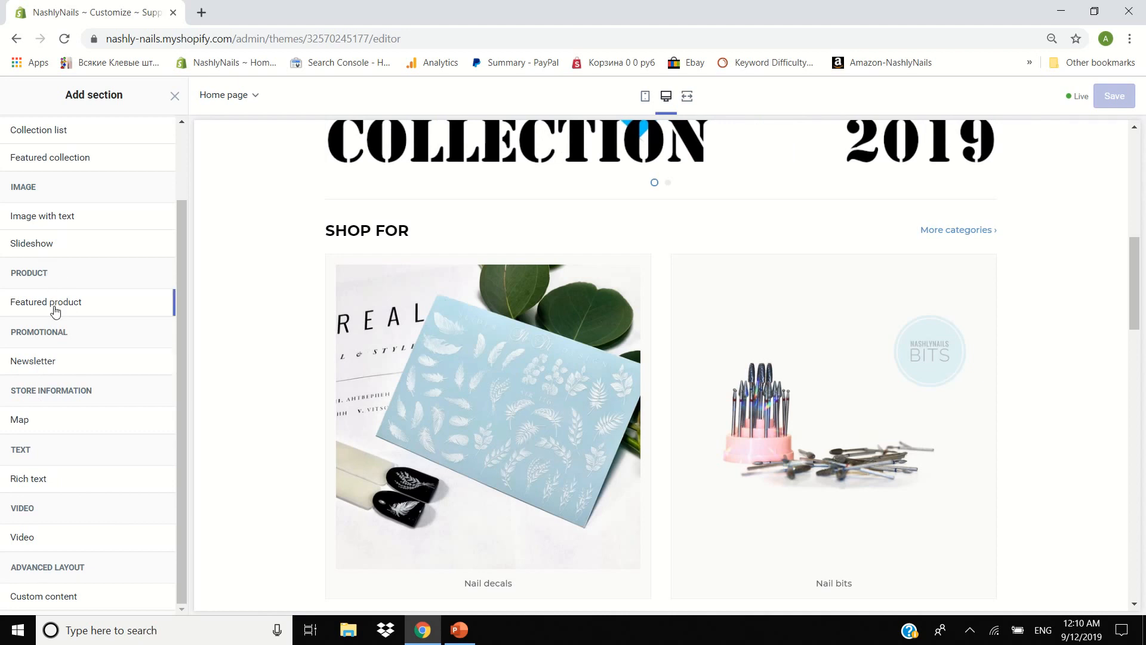
mouse_move(56, 310)
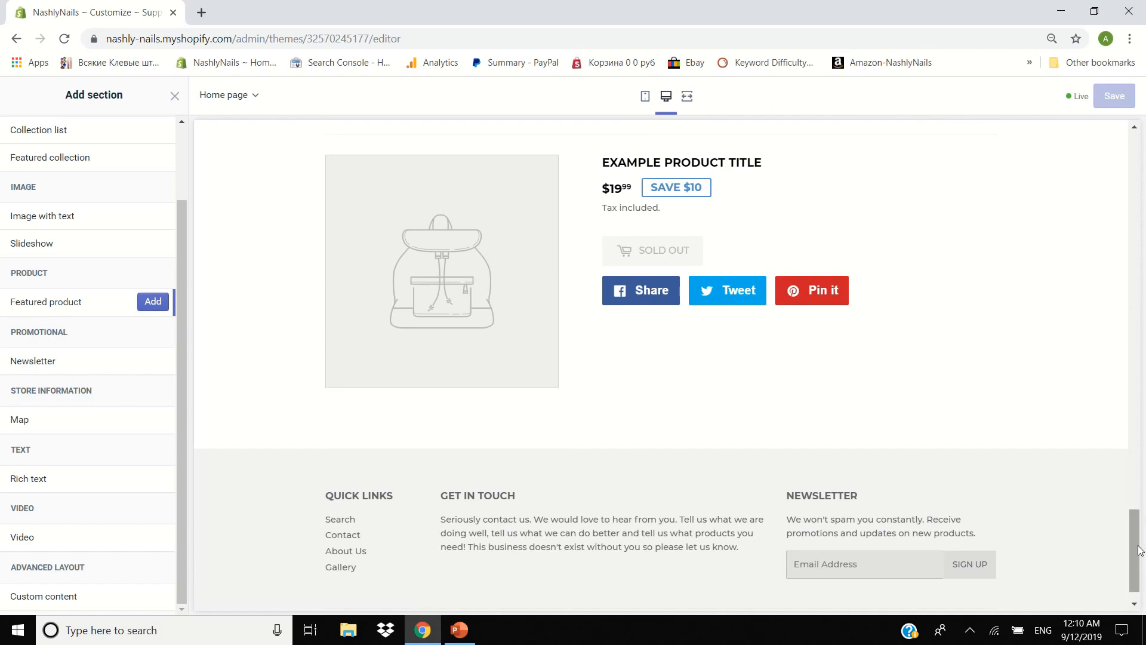
mouse_move(1140, 551)
left_mouse_down()
mouse_move(1141, 197)
mouse_move(1142, 528)
left_mouse_up()
left_click(160, 304)
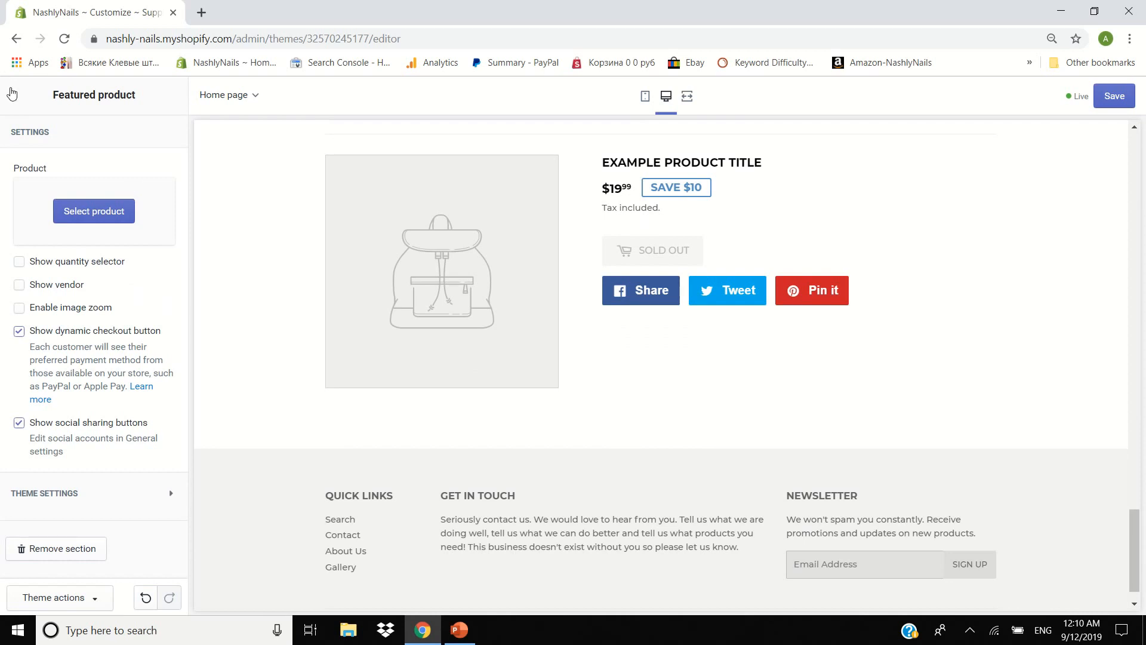
left_click(10, 94)
scroll(178, 233, "down", 1)
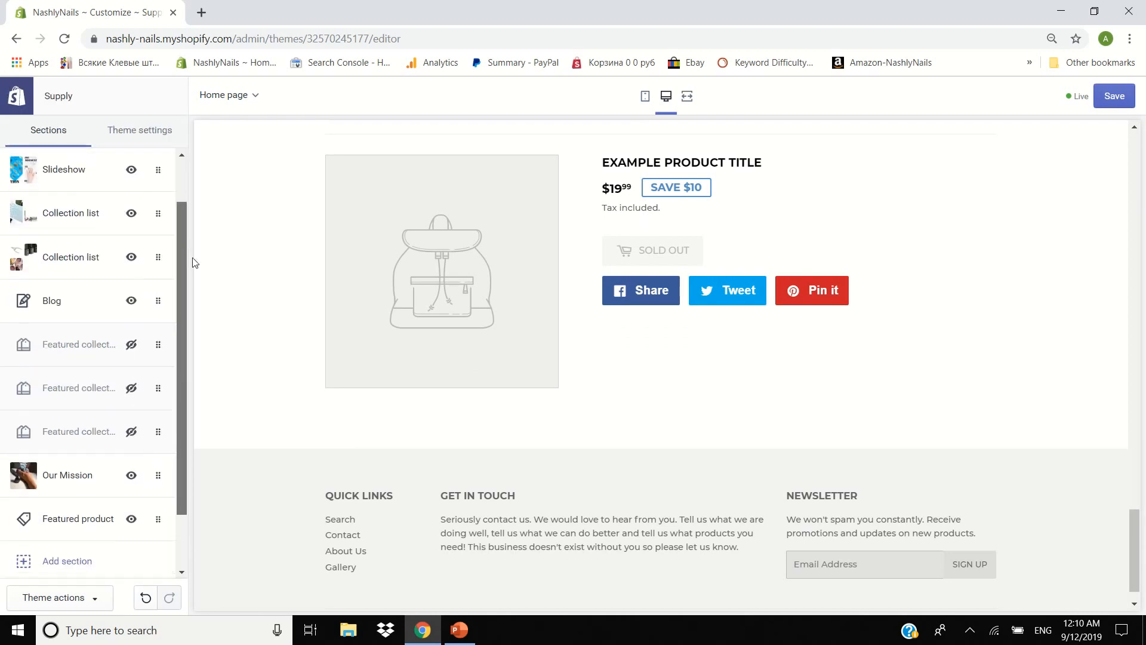
Try out hiding and showing the Featured product section on the home page.
left_click(131, 519)
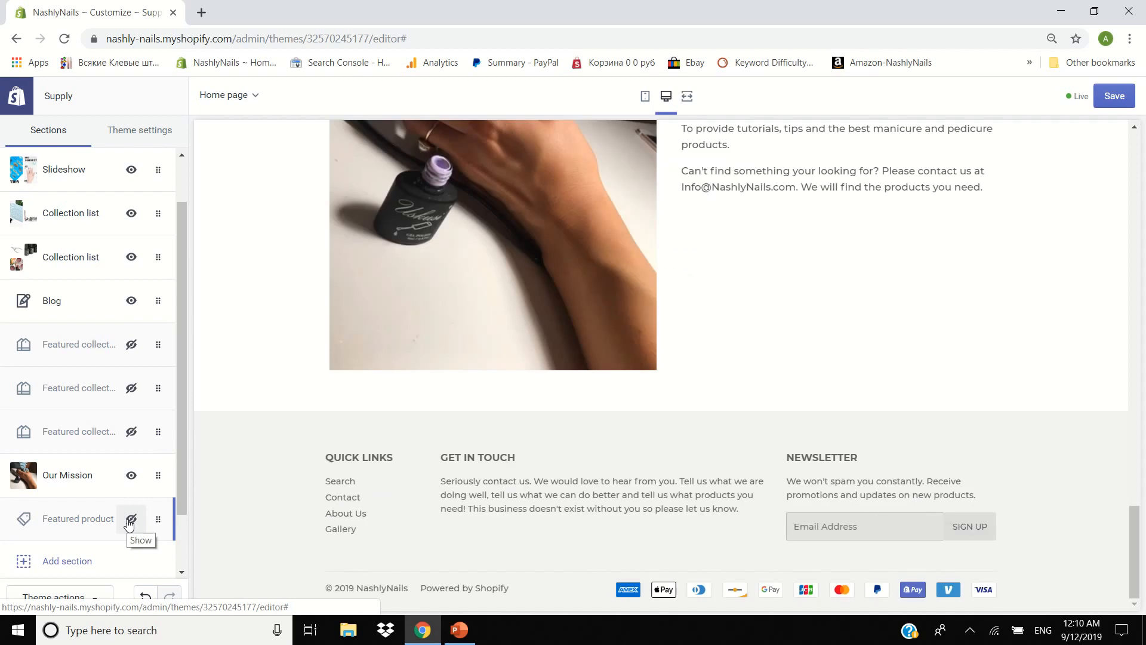
left_click(130, 521)
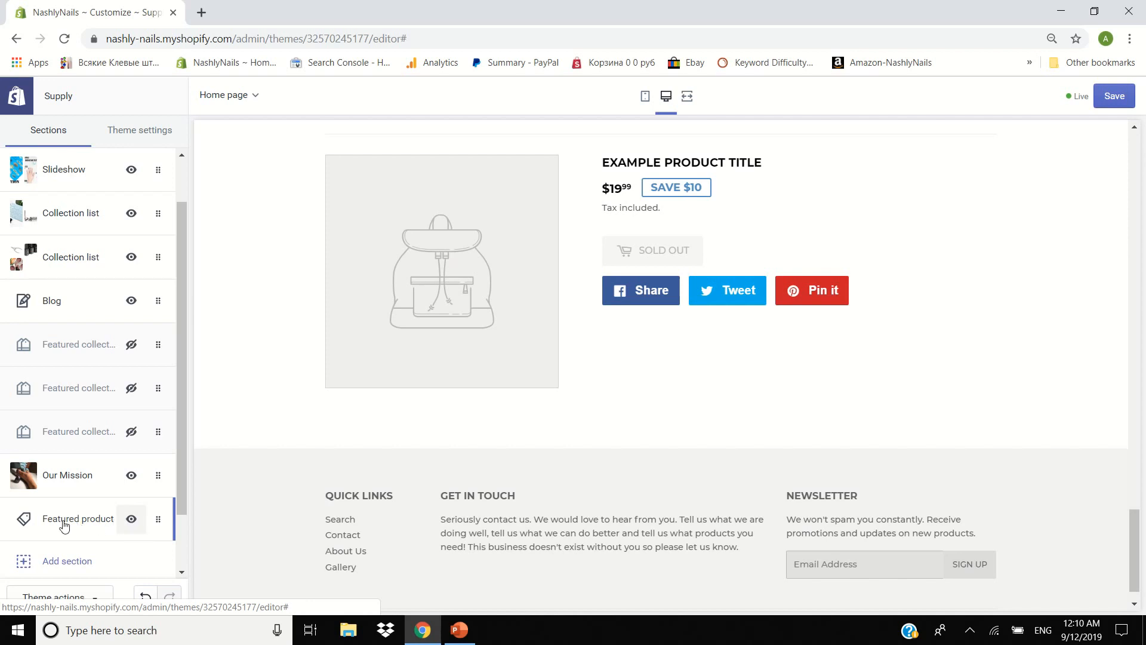
left_click(131, 519)
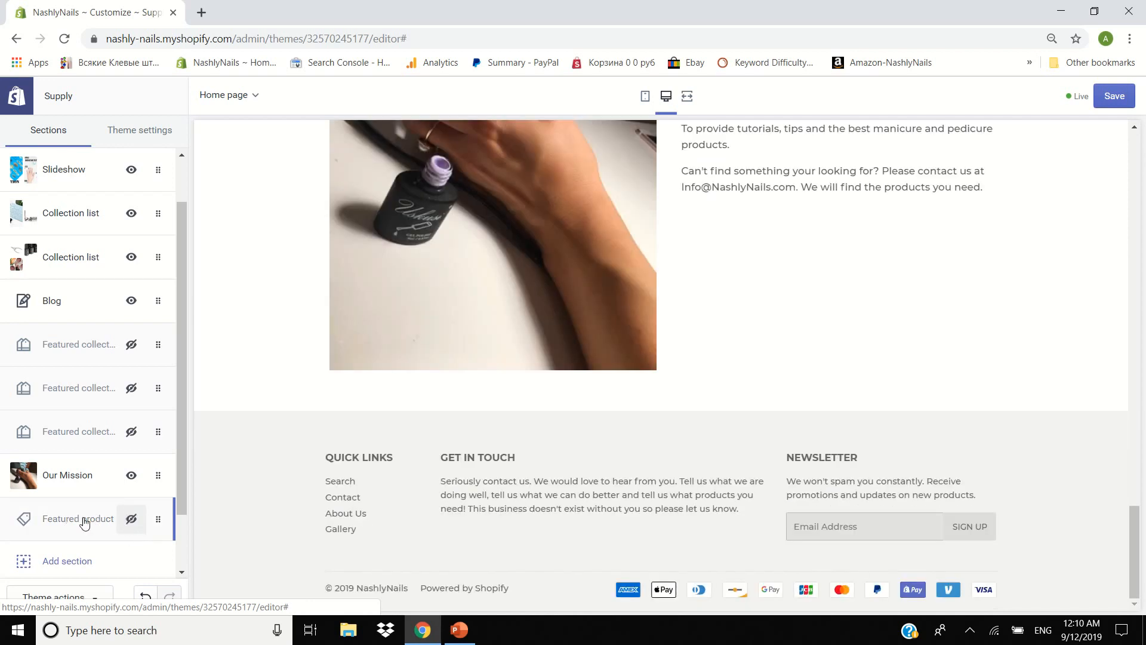
left_click(132, 519)
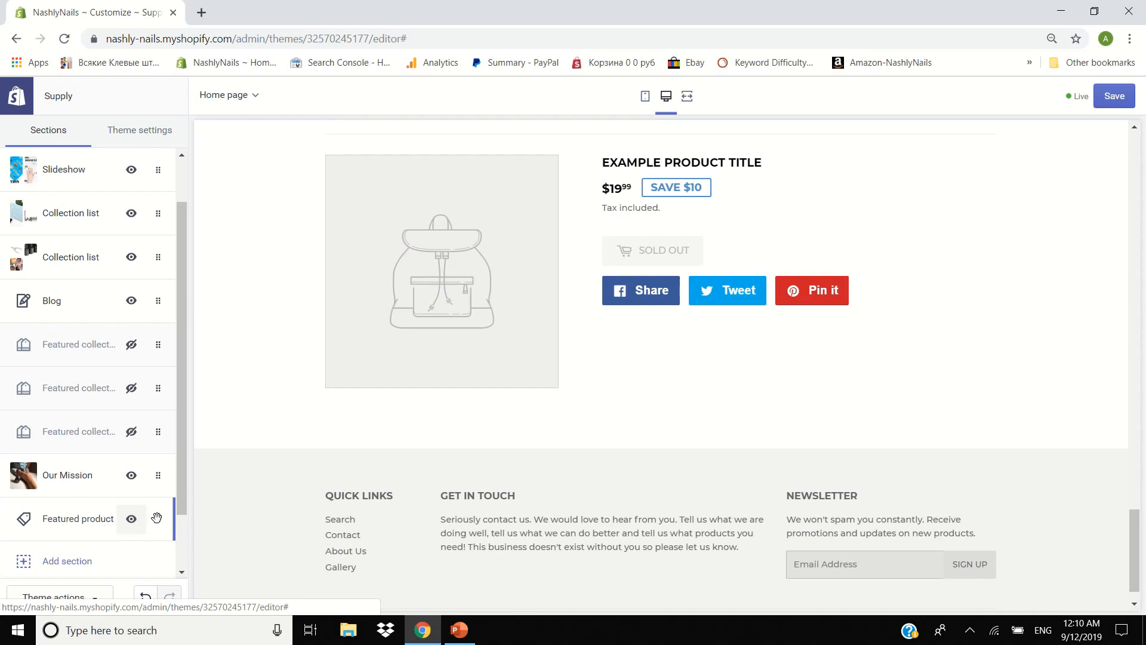
Move the Featured product section directly below the first Featured collection section and hide it.
left_click_drag(156, 518, 175, 385)
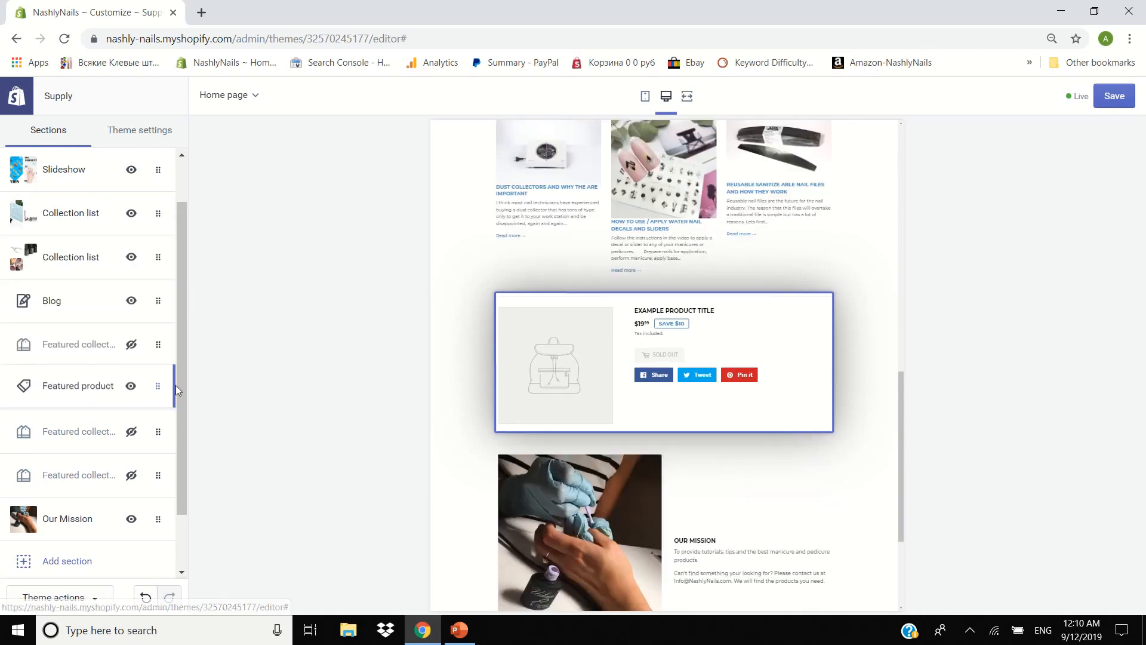
left_click(131, 389)
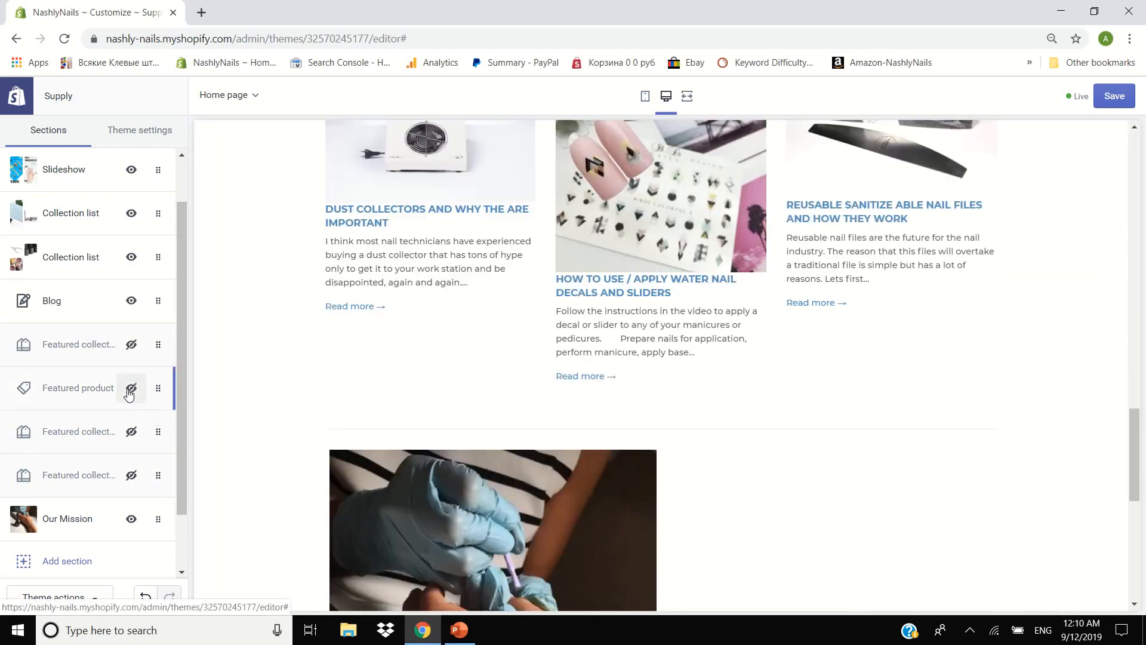
Examine the store name, navigation links and slideshow in the home page preview.
left_click_drag(1135, 447, 1145, 113)
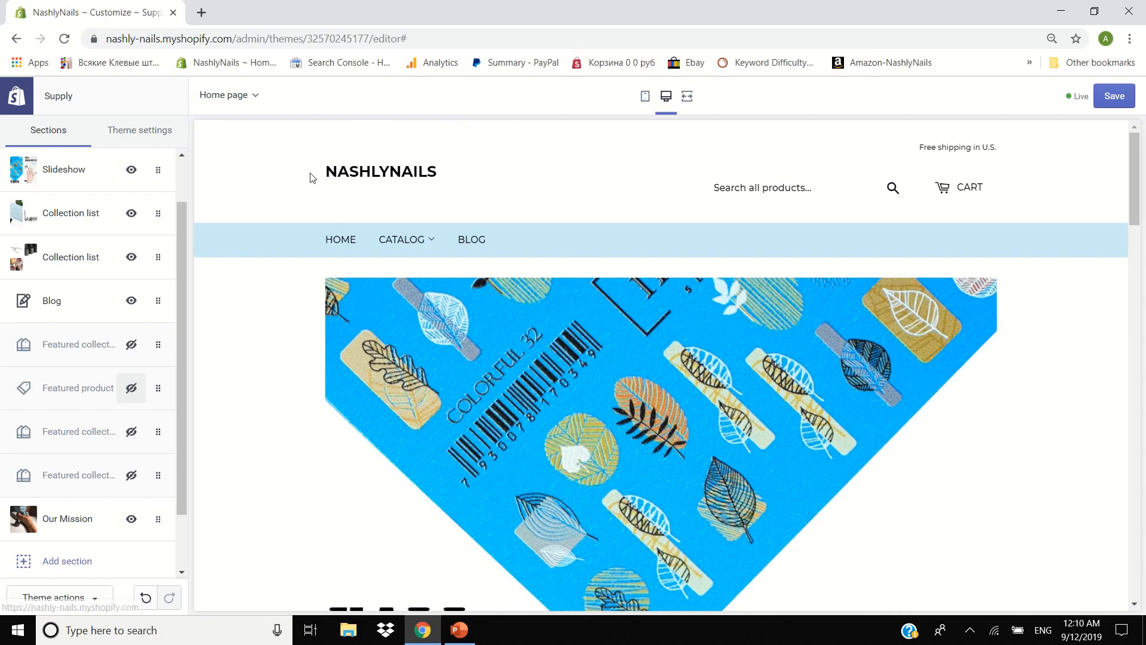
left_click_drag(310, 177, 456, 165)
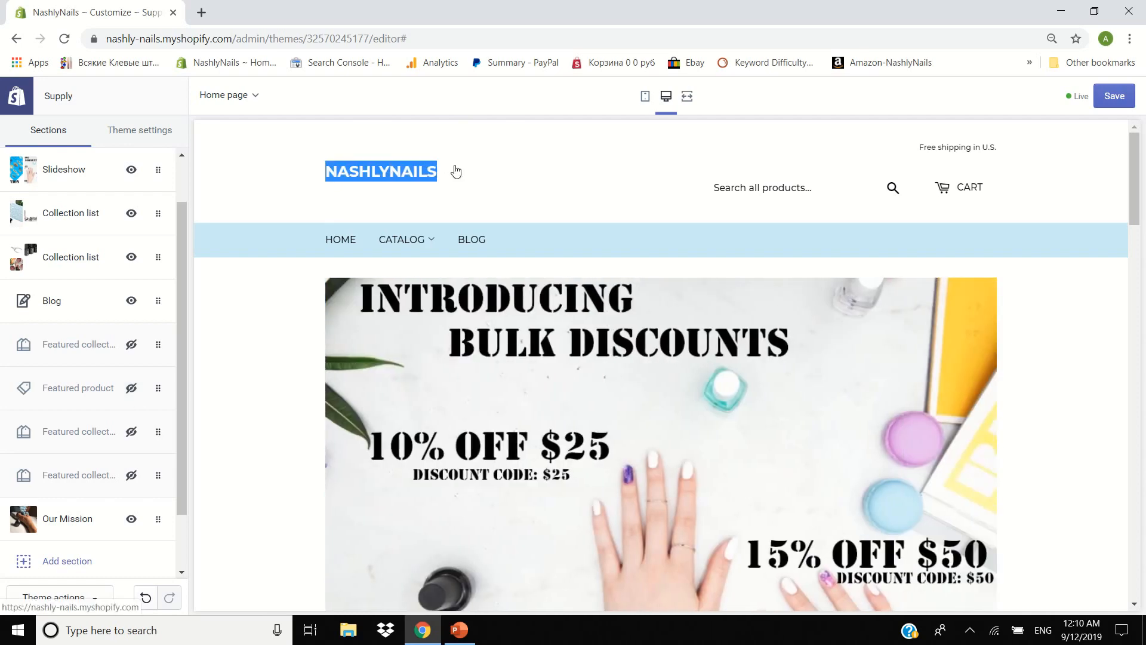
left_click(251, 286)
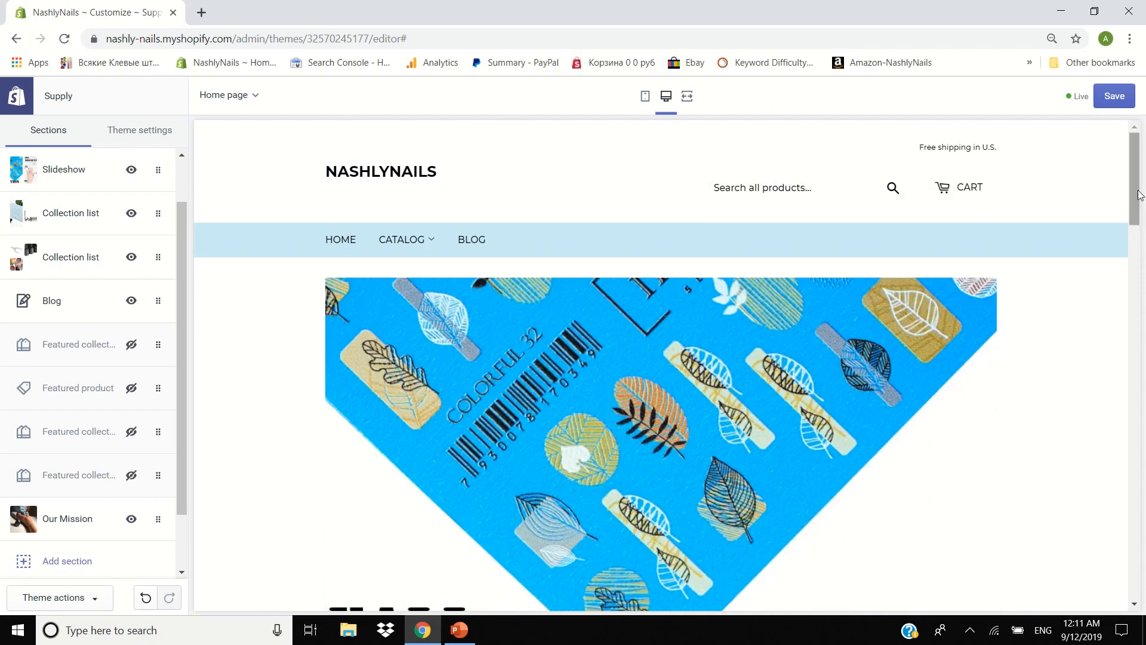
scroll(1142, 200, "down", 2)
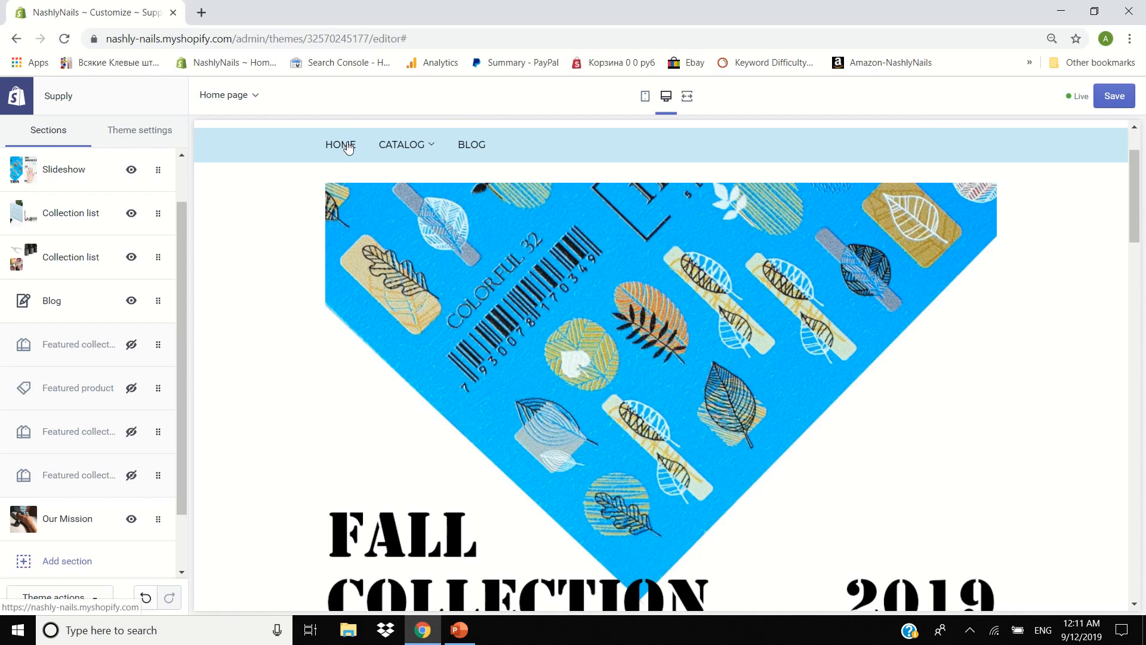
mouse_move(411, 150)
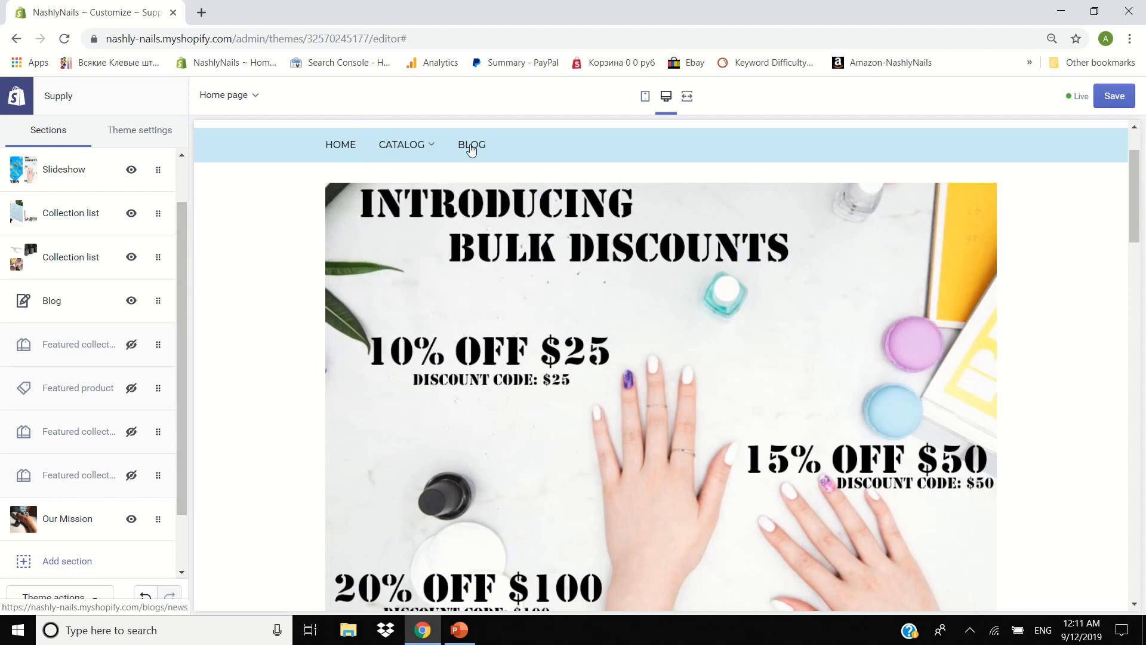
Review the Slideshow section's settings and transition time options, and open the first Collection list section.
left_click_drag(180, 301, 192, 272)
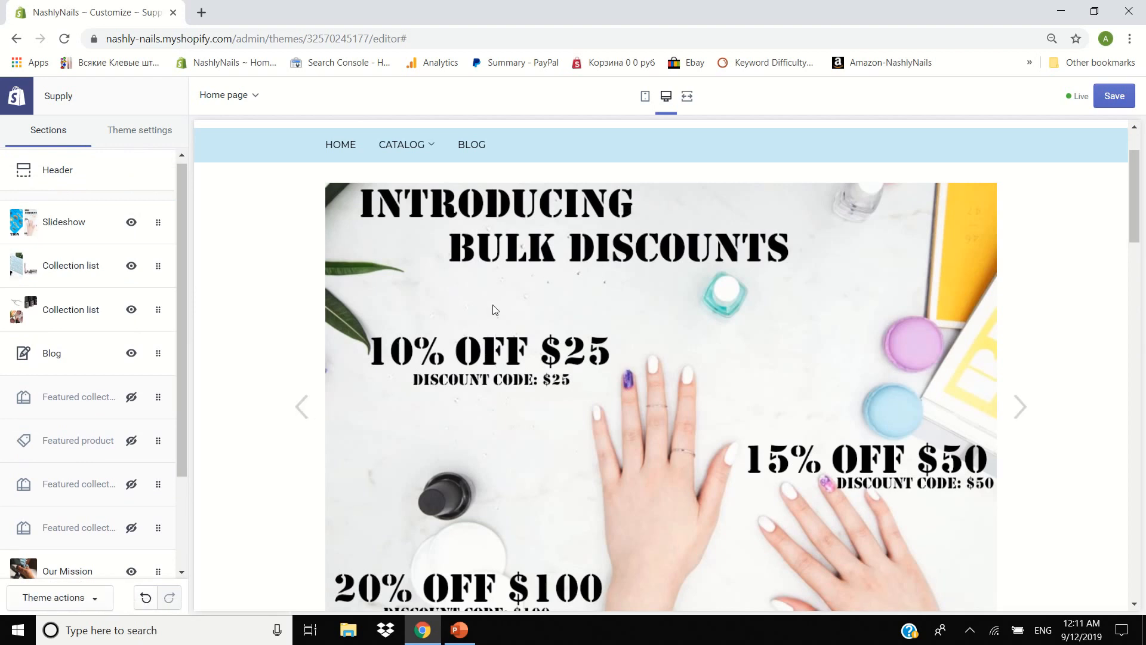
left_click(52, 224)
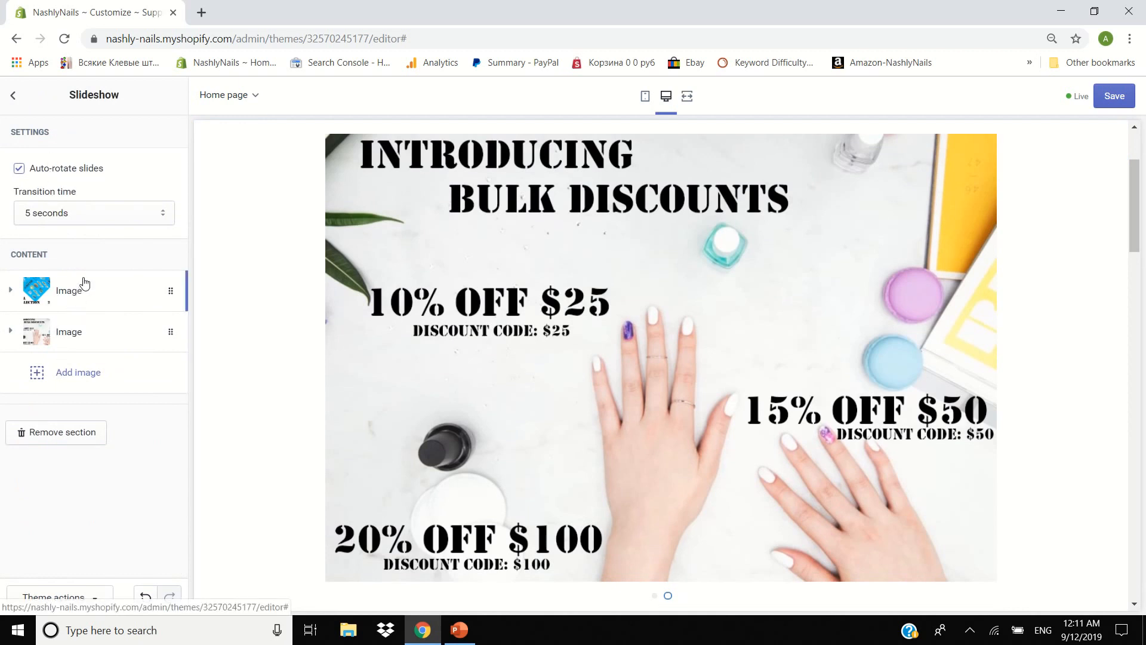
left_click(84, 214)
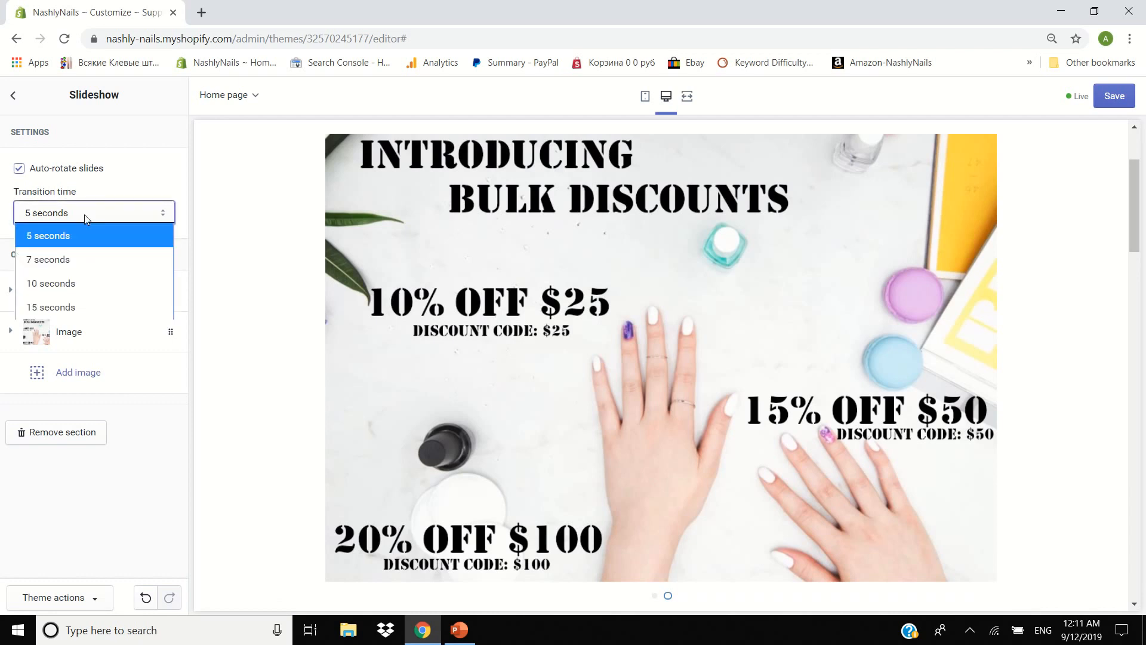
left_click(84, 213)
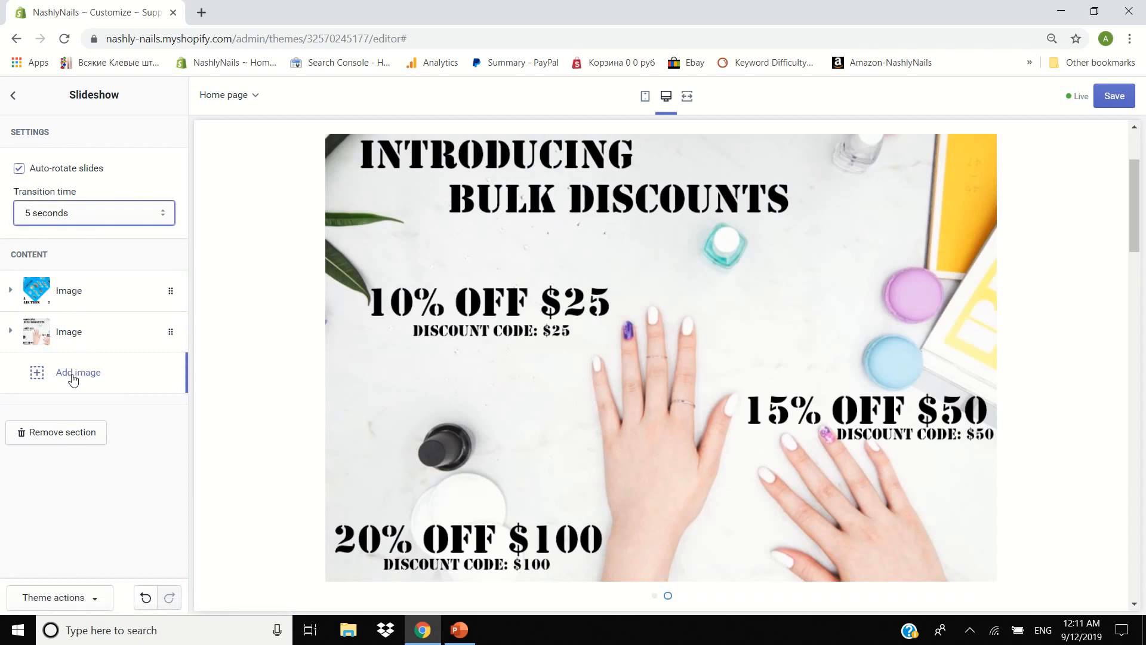
left_click(11, 96)
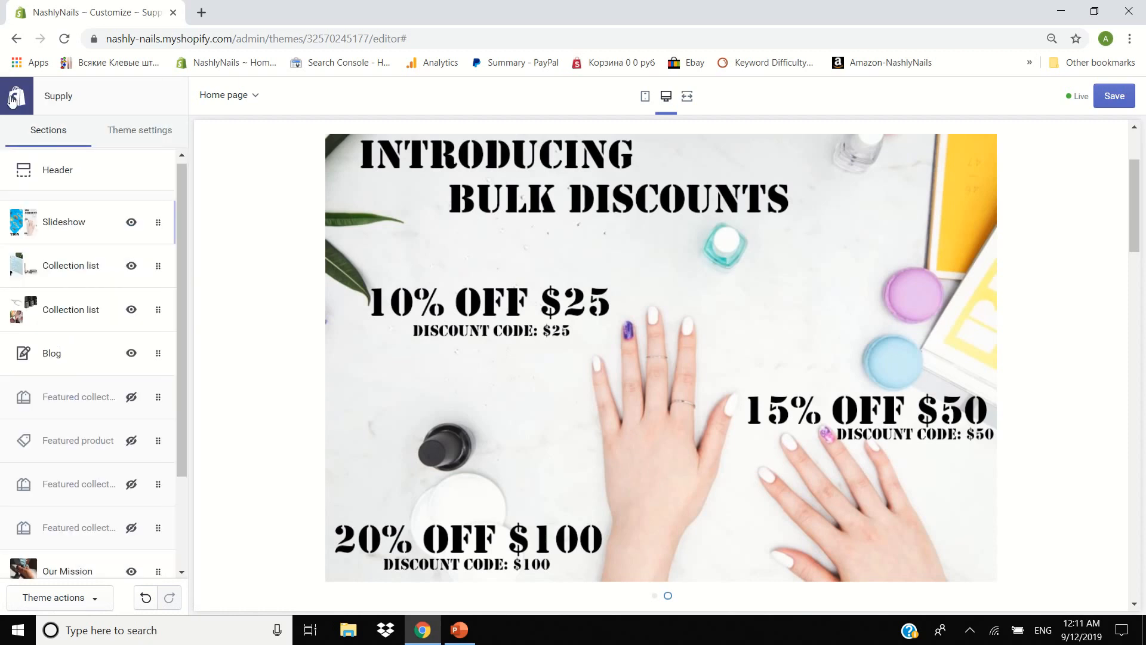
left_click(70, 266)
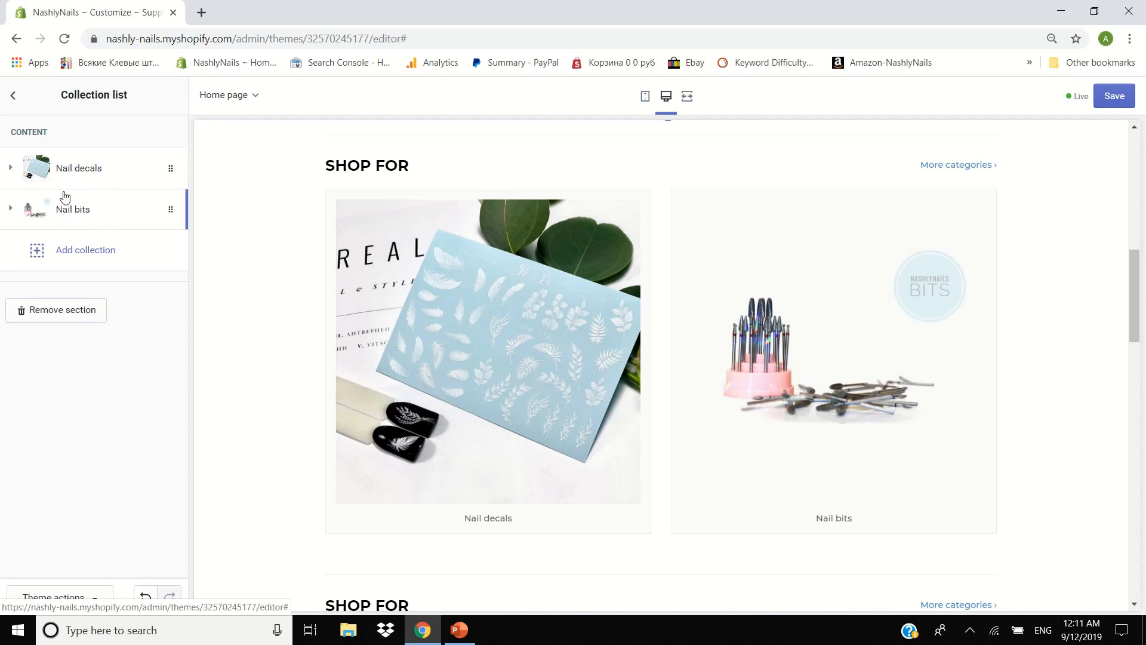
Try adding a third collection to the first Collection list section and browse the collections available for it.
left_click(66, 258)
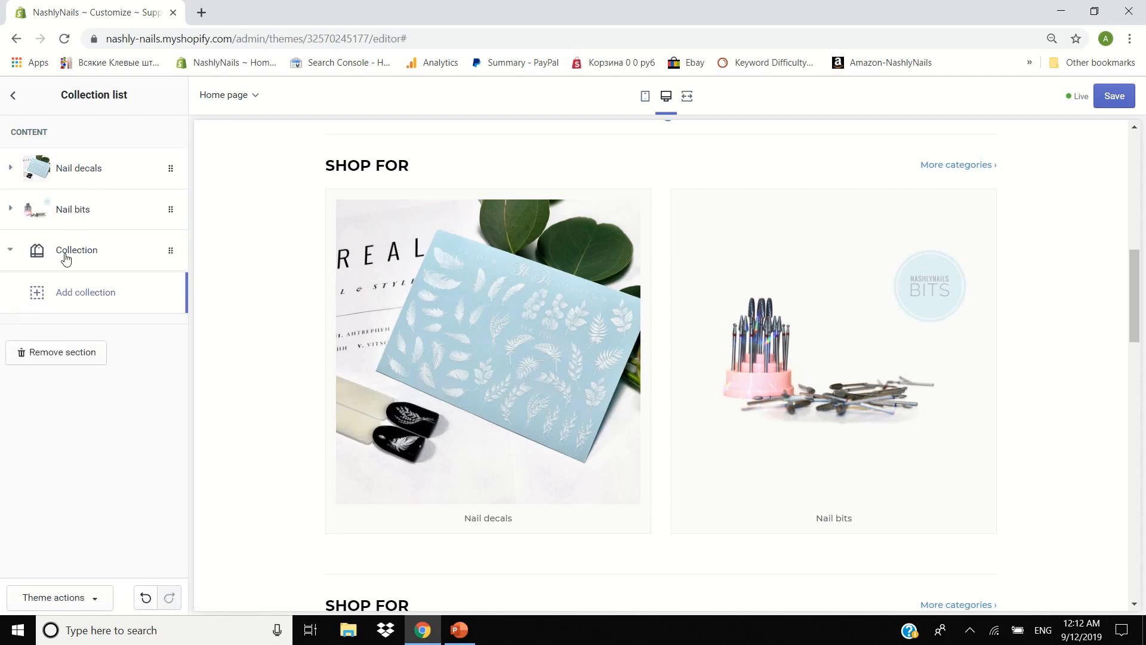
left_click(88, 339)
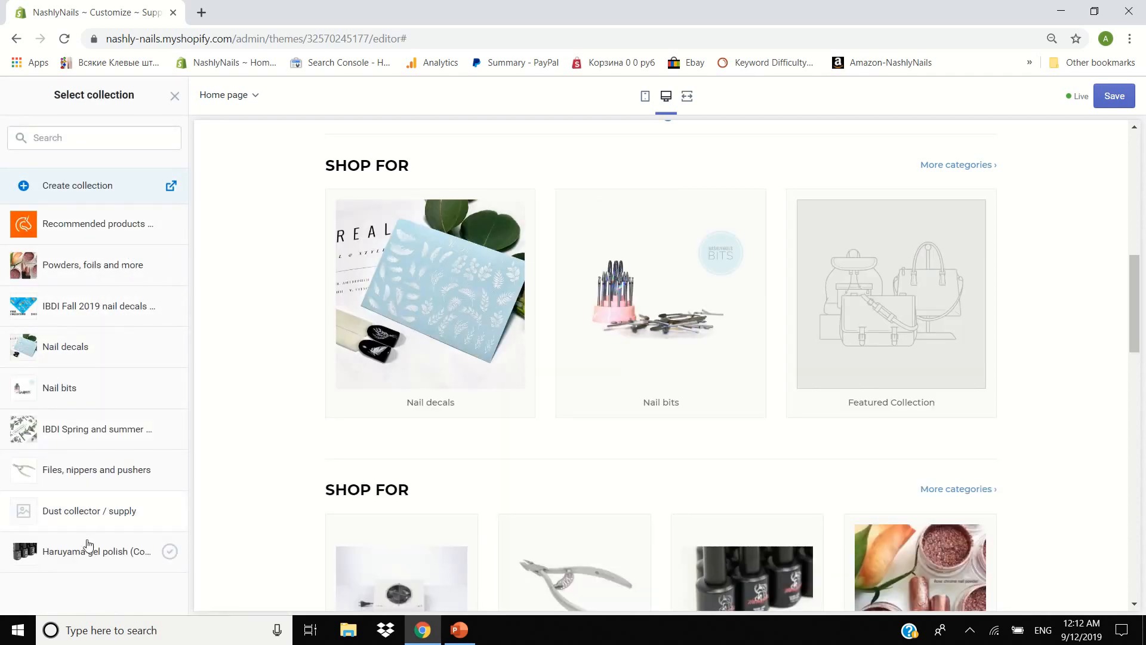
left_click(173, 97)
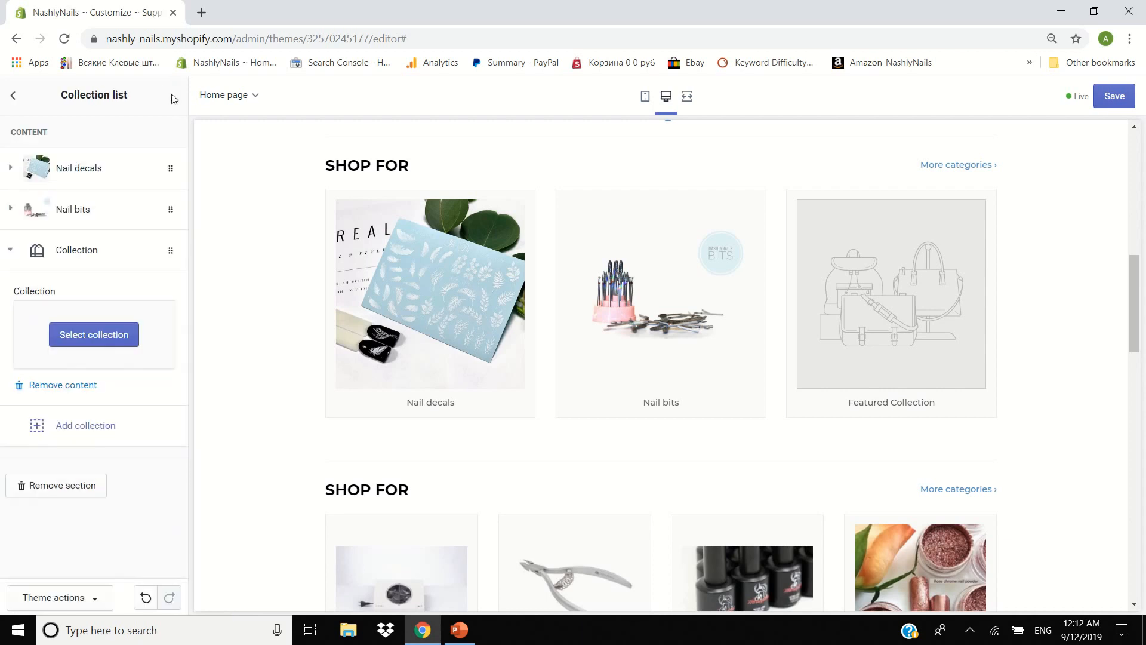
left_click(14, 97)
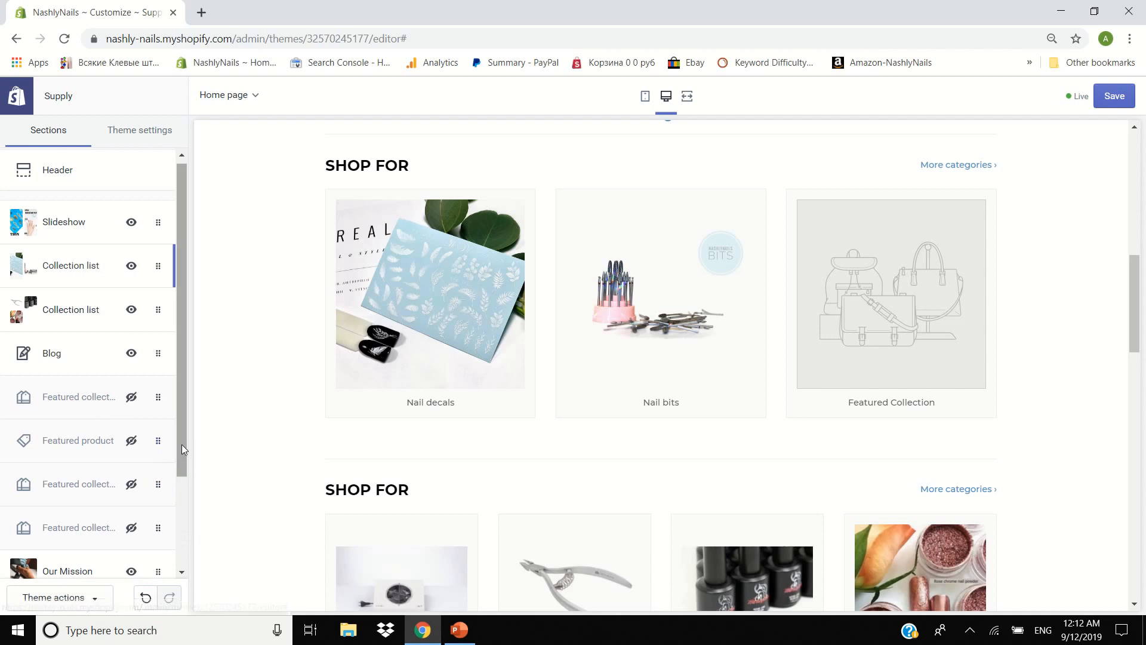
left_click_drag(182, 444, 197, 324)
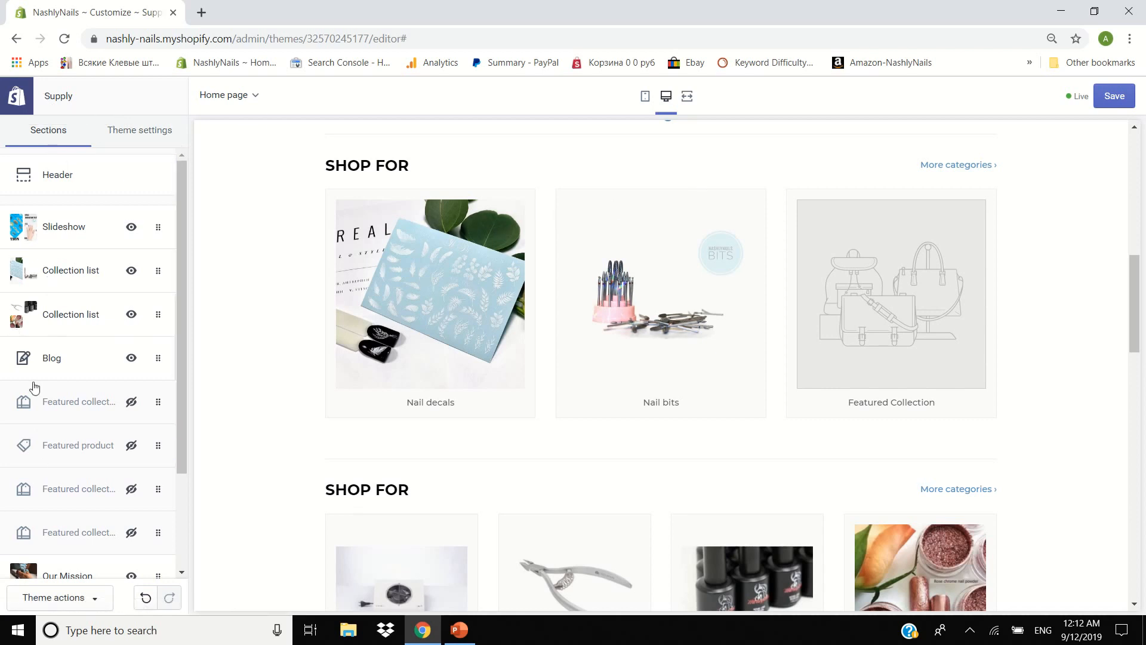
Leave the theme editor without saving and open the store's Collections list.
left_click(22, 110)
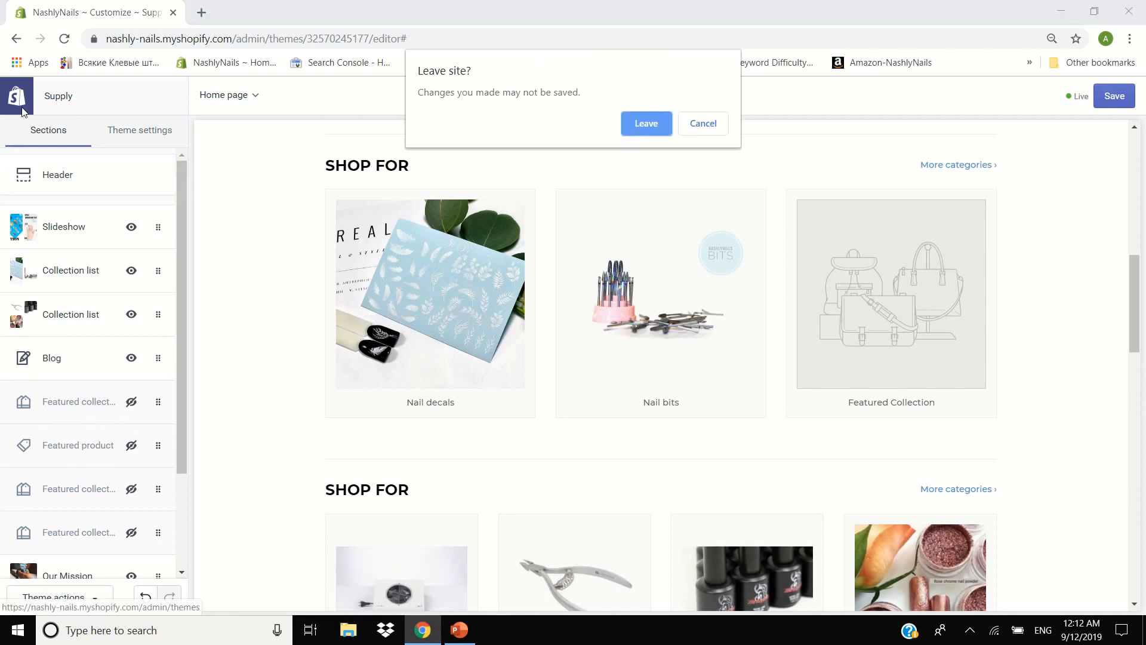
left_click(650, 130)
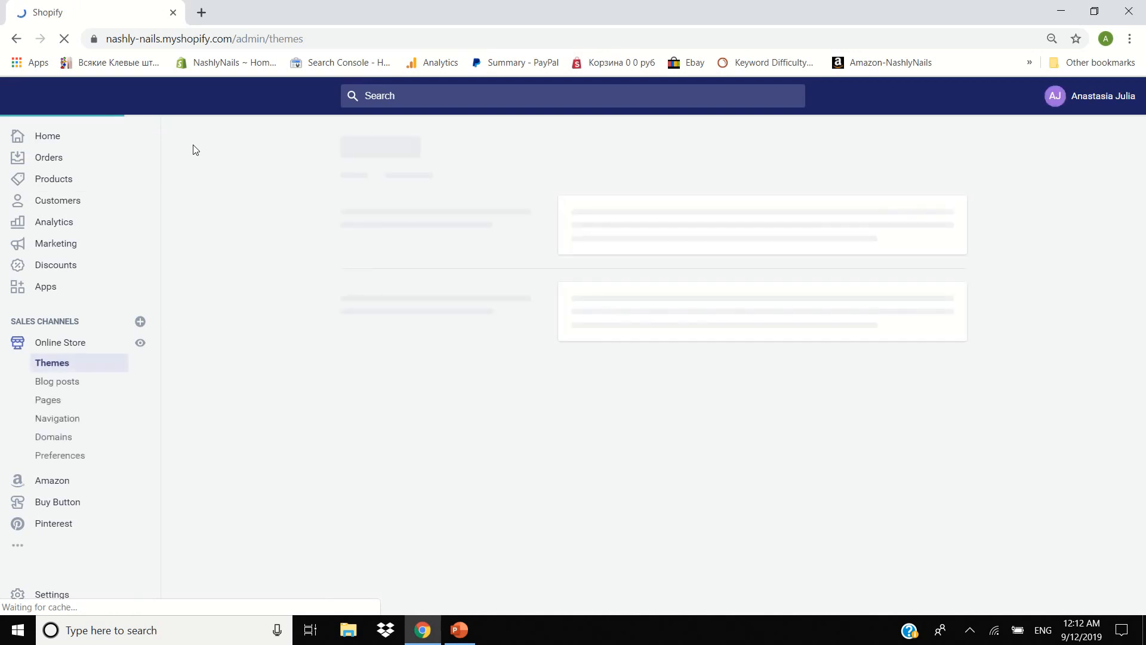
left_click(67, 185)
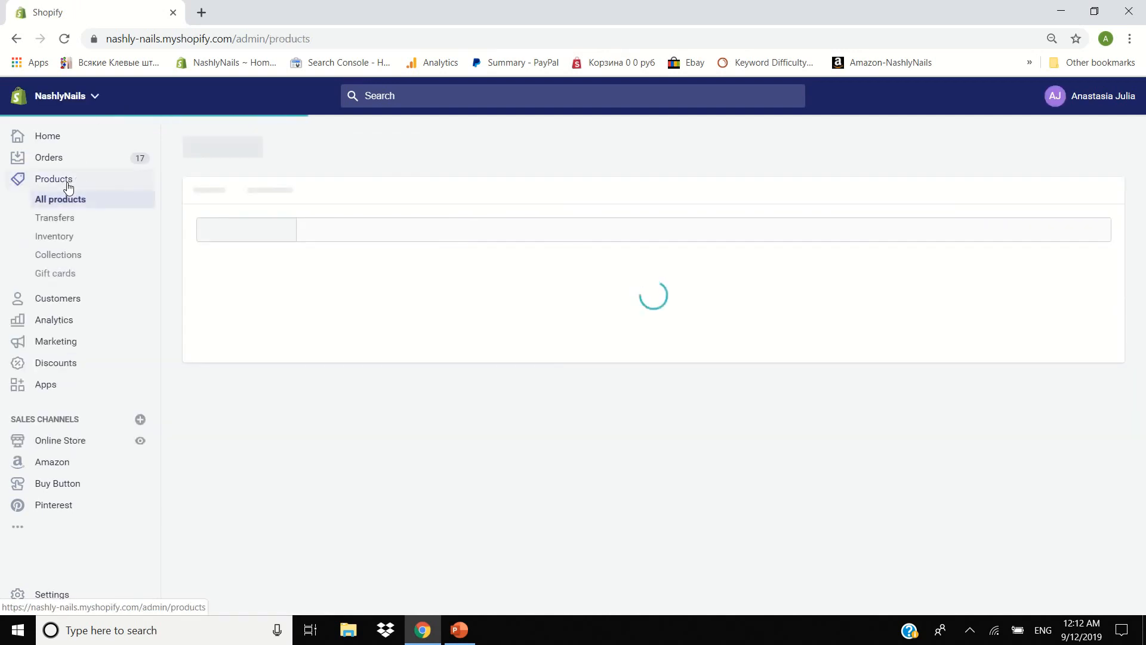
left_click(77, 256)
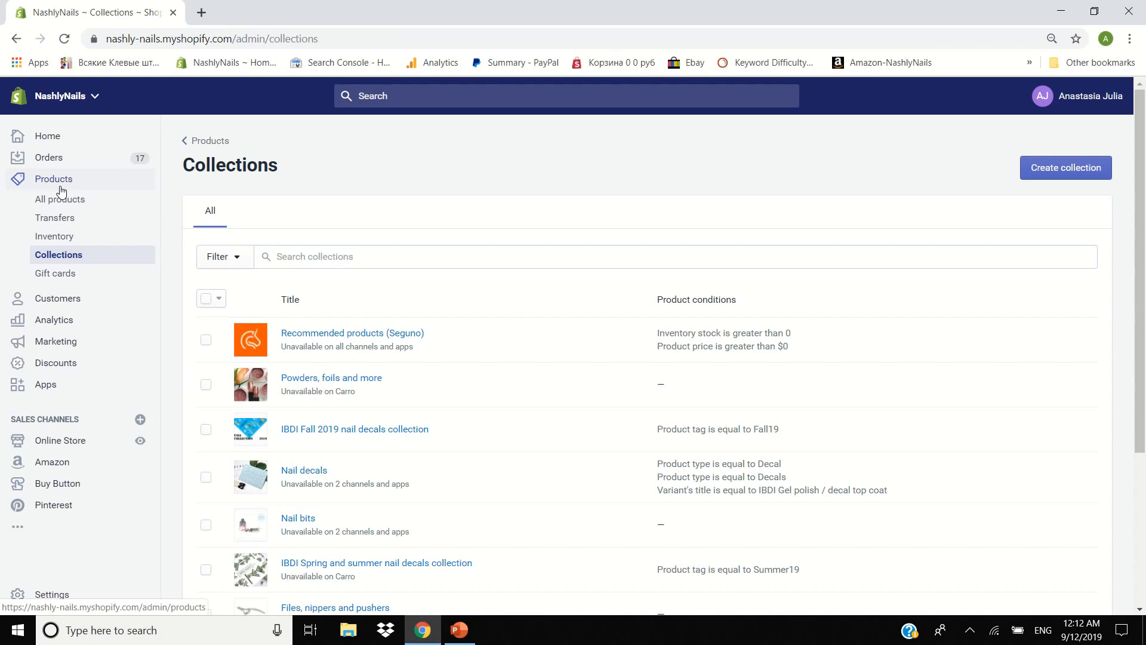
Check the full product list, return to the collections and open the Nail decals collection.
left_click(59, 199)
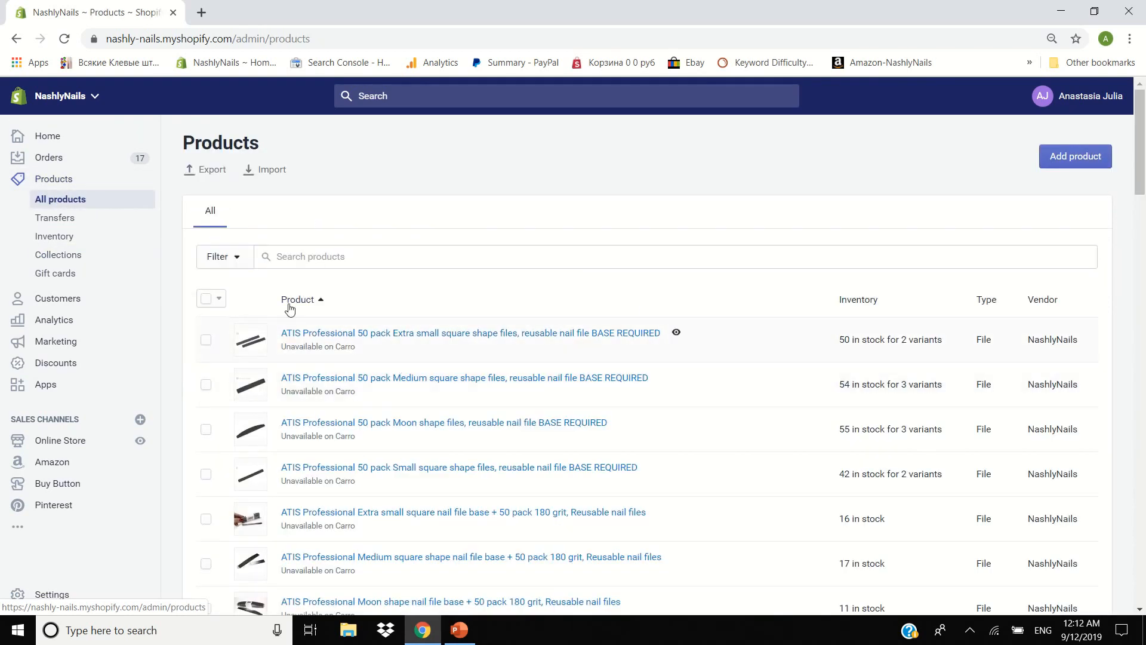
left_click(58, 255)
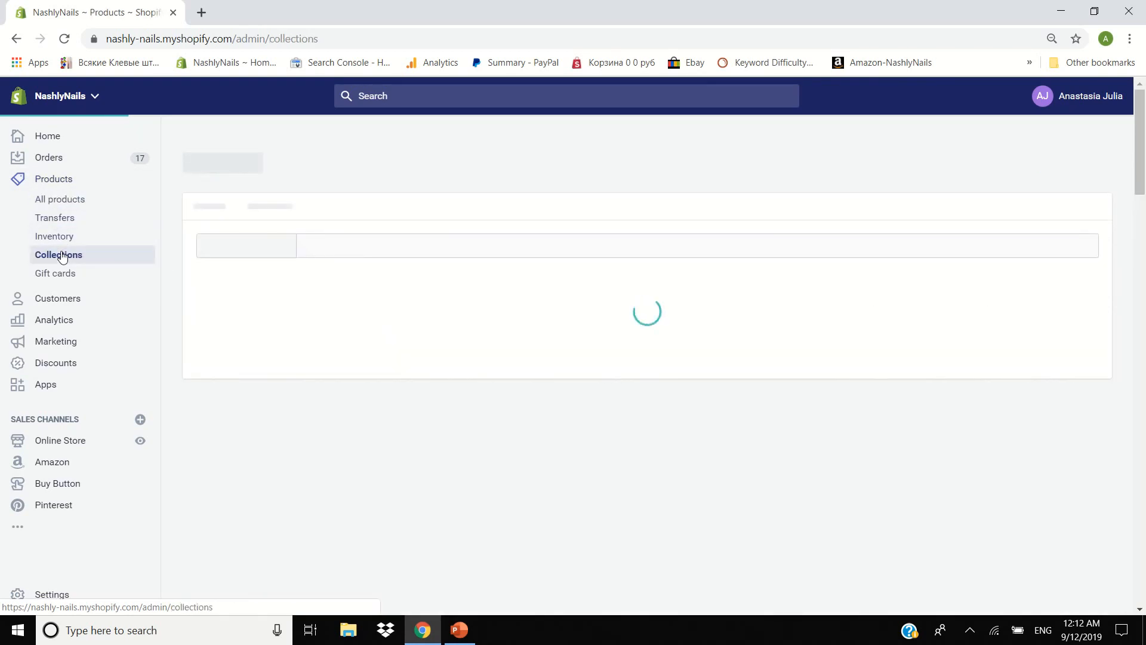
left_click_drag(1144, 272, 1145, 382)
left_click(238, 346)
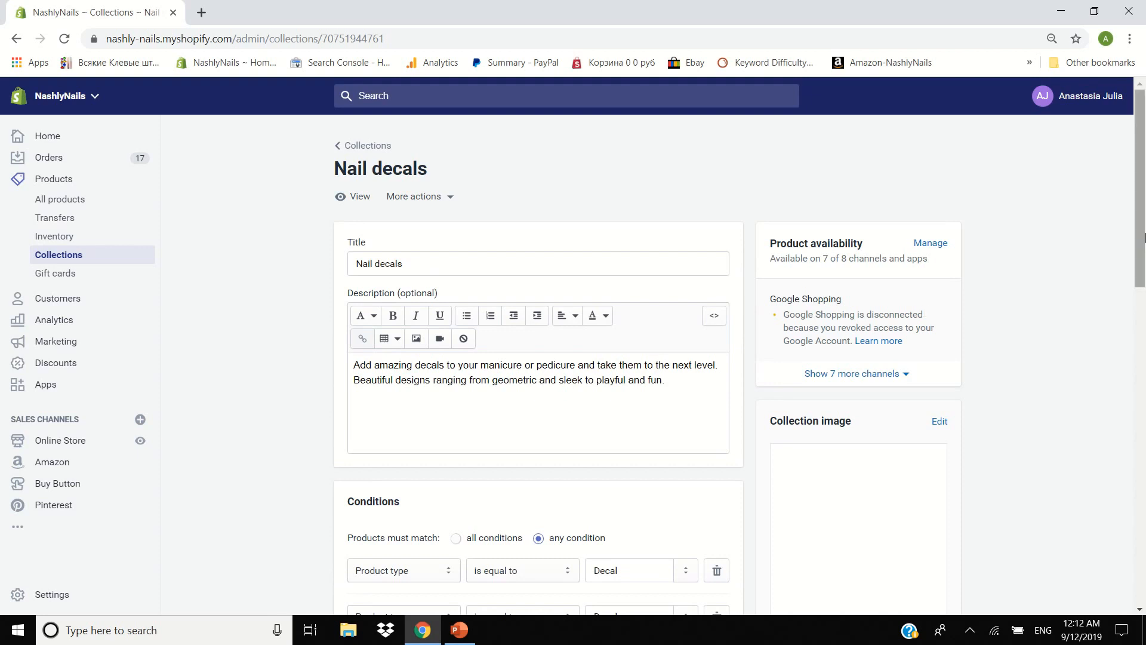
Review the Nail decals collection's title, description and image, continuing down to its conditions.
left_click_drag(1144, 244, 1145, 250)
scroll(902, 184, "down", 1)
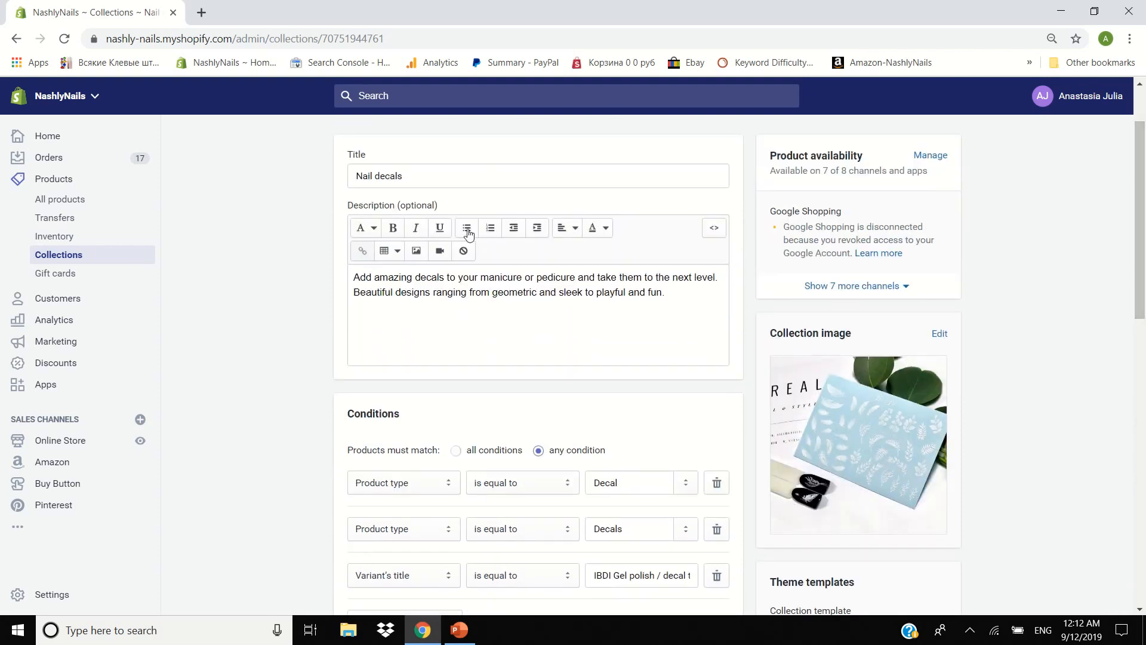
left_click_drag(393, 292, 340, 266)
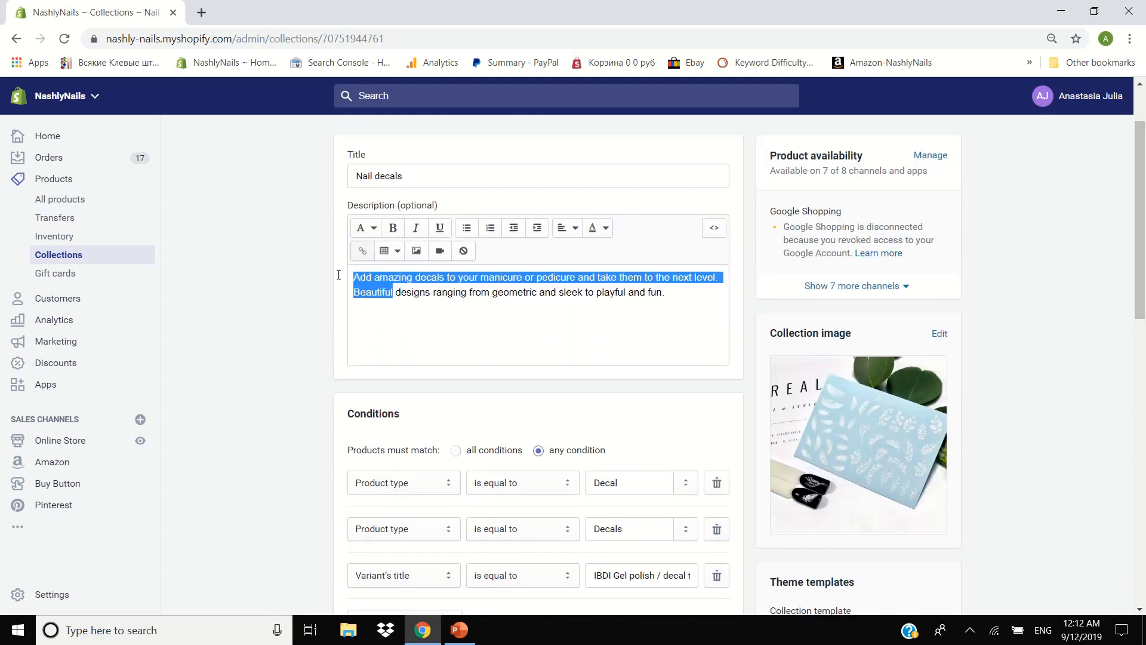
scroll(900, 397, "down", 4)
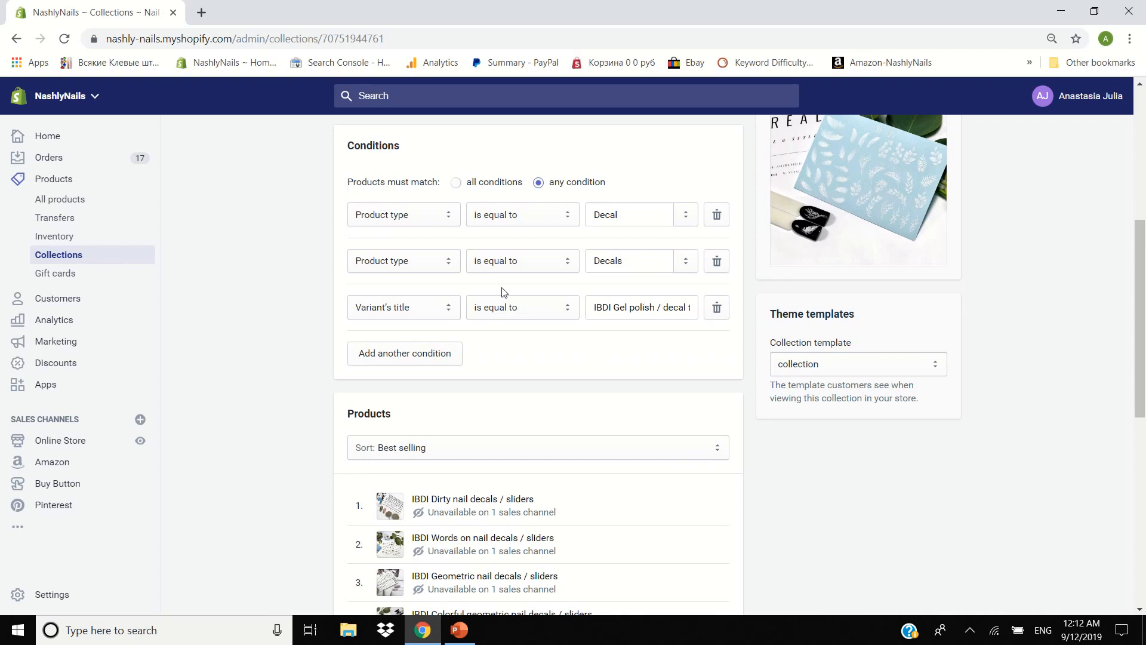
Examine the operator and field options of the Nail decals collection's product type conditions, leaving them as they are.
left_click(513, 214)
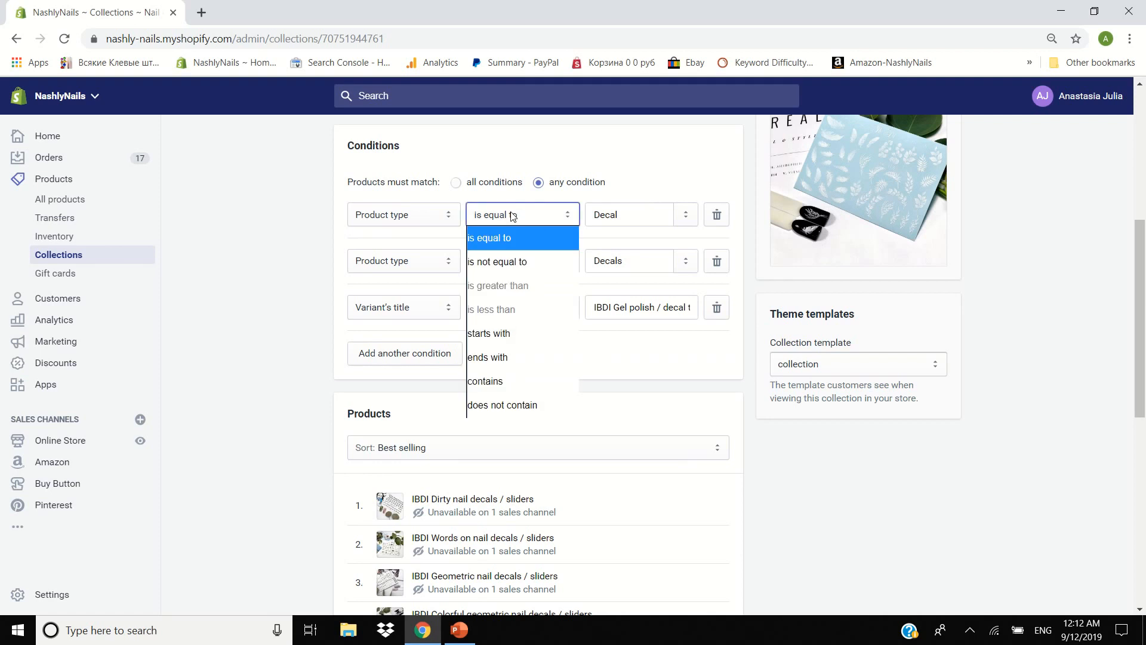
left_click(512, 215)
left_click(412, 217)
left_click(412, 218)
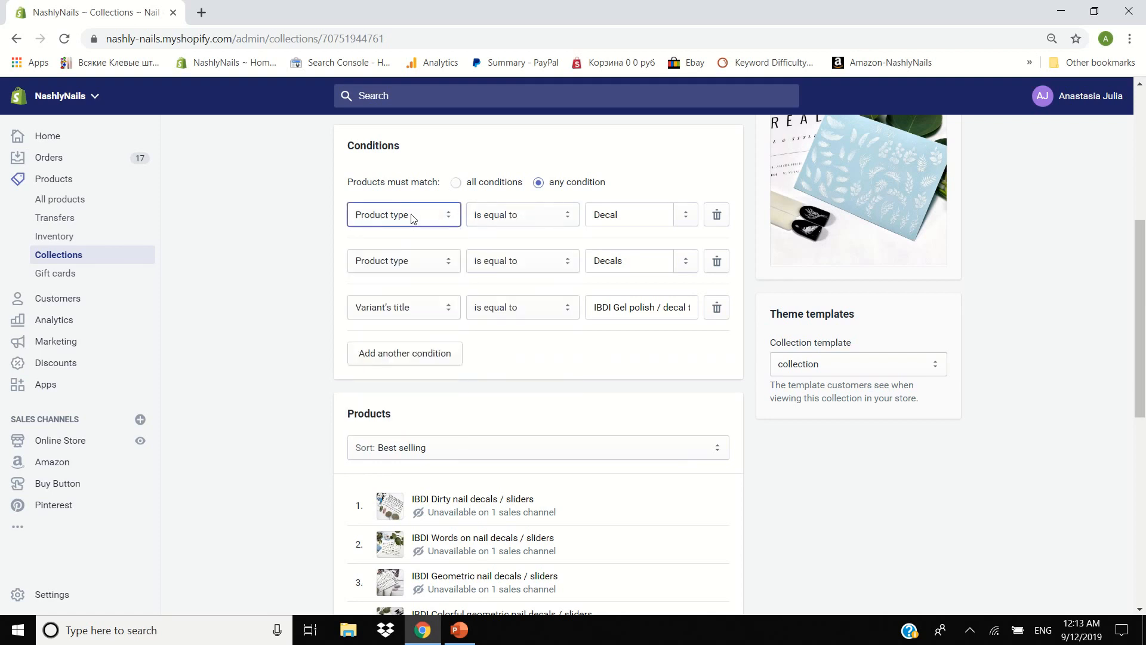
left_click(410, 268)
left_click(406, 262)
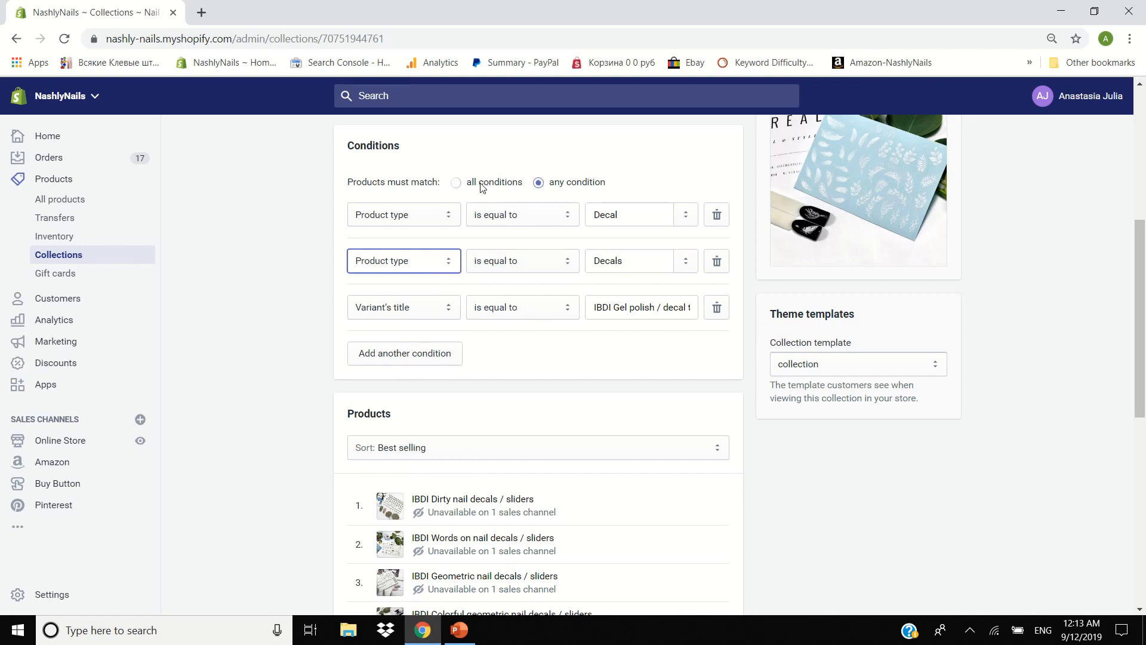
left_click(273, 263)
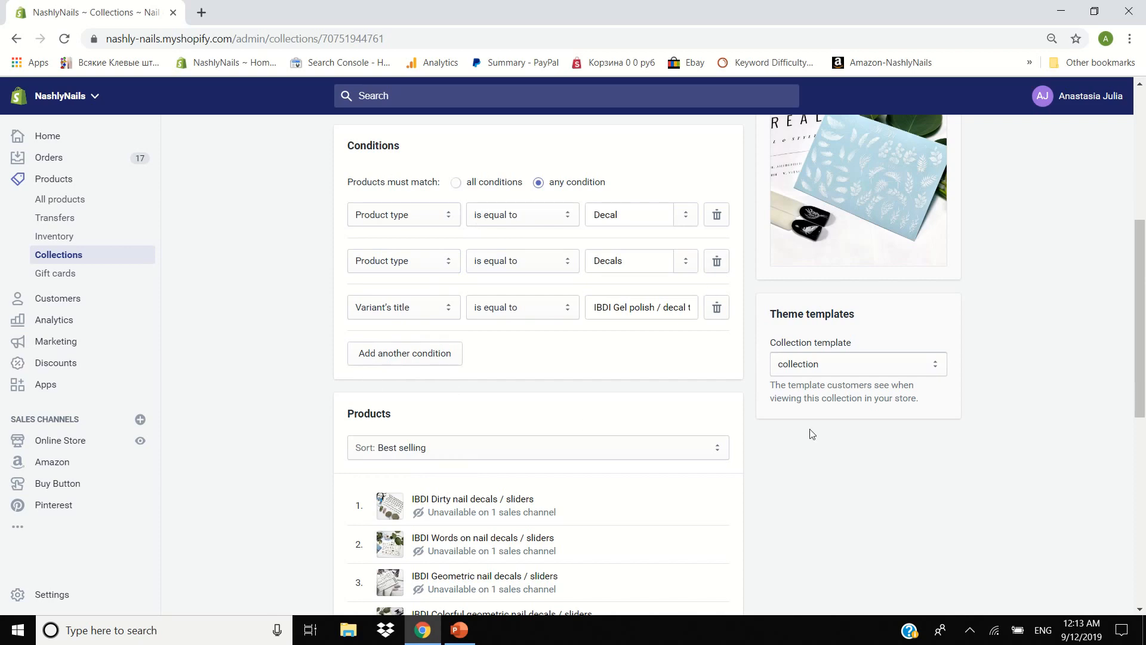
Look through the Nail decals collection's product list and search engine listing preview, and return to its title.
left_click_drag(1144, 399, 1144, 586)
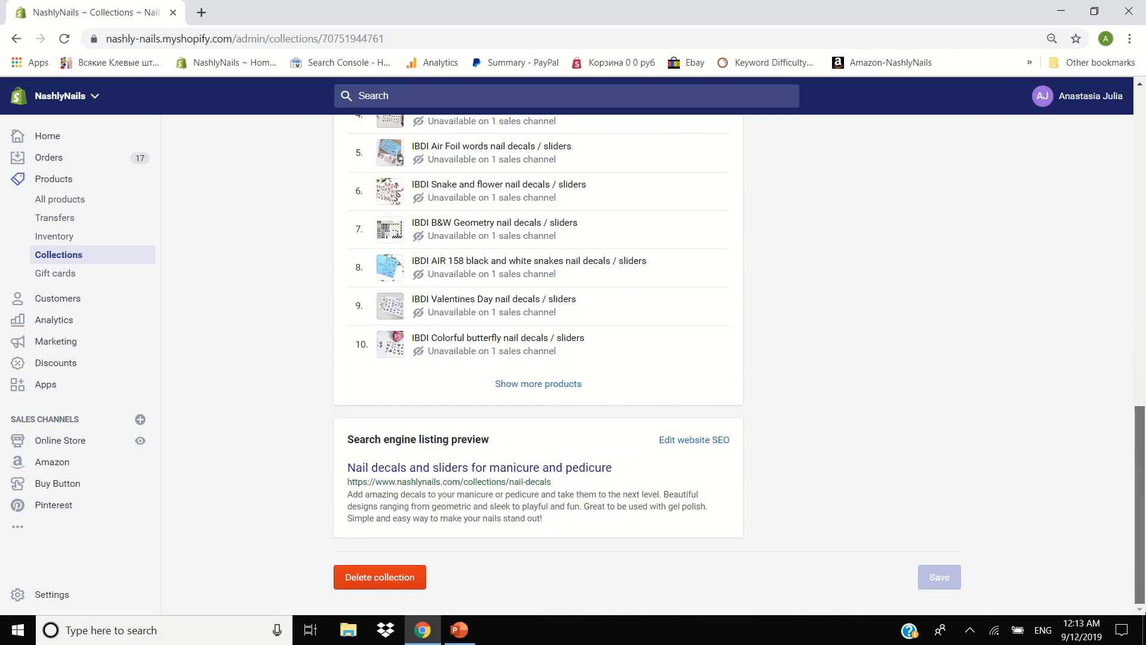
left_click_drag(1143, 491, 1144, 174)
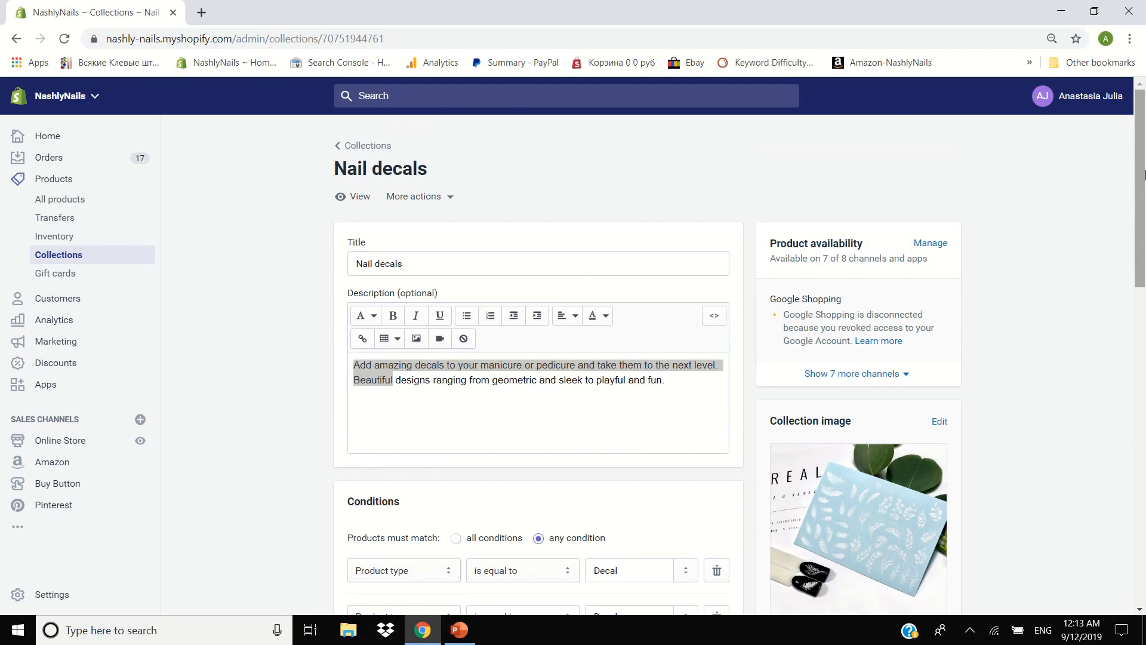
mouse_move(449, 5)
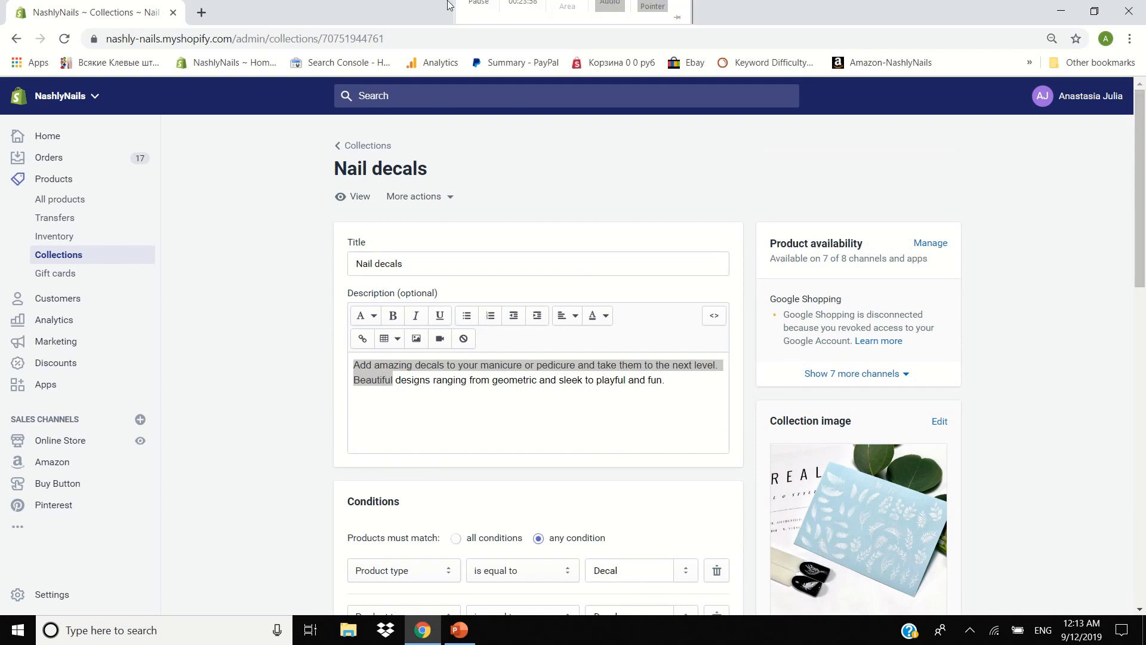